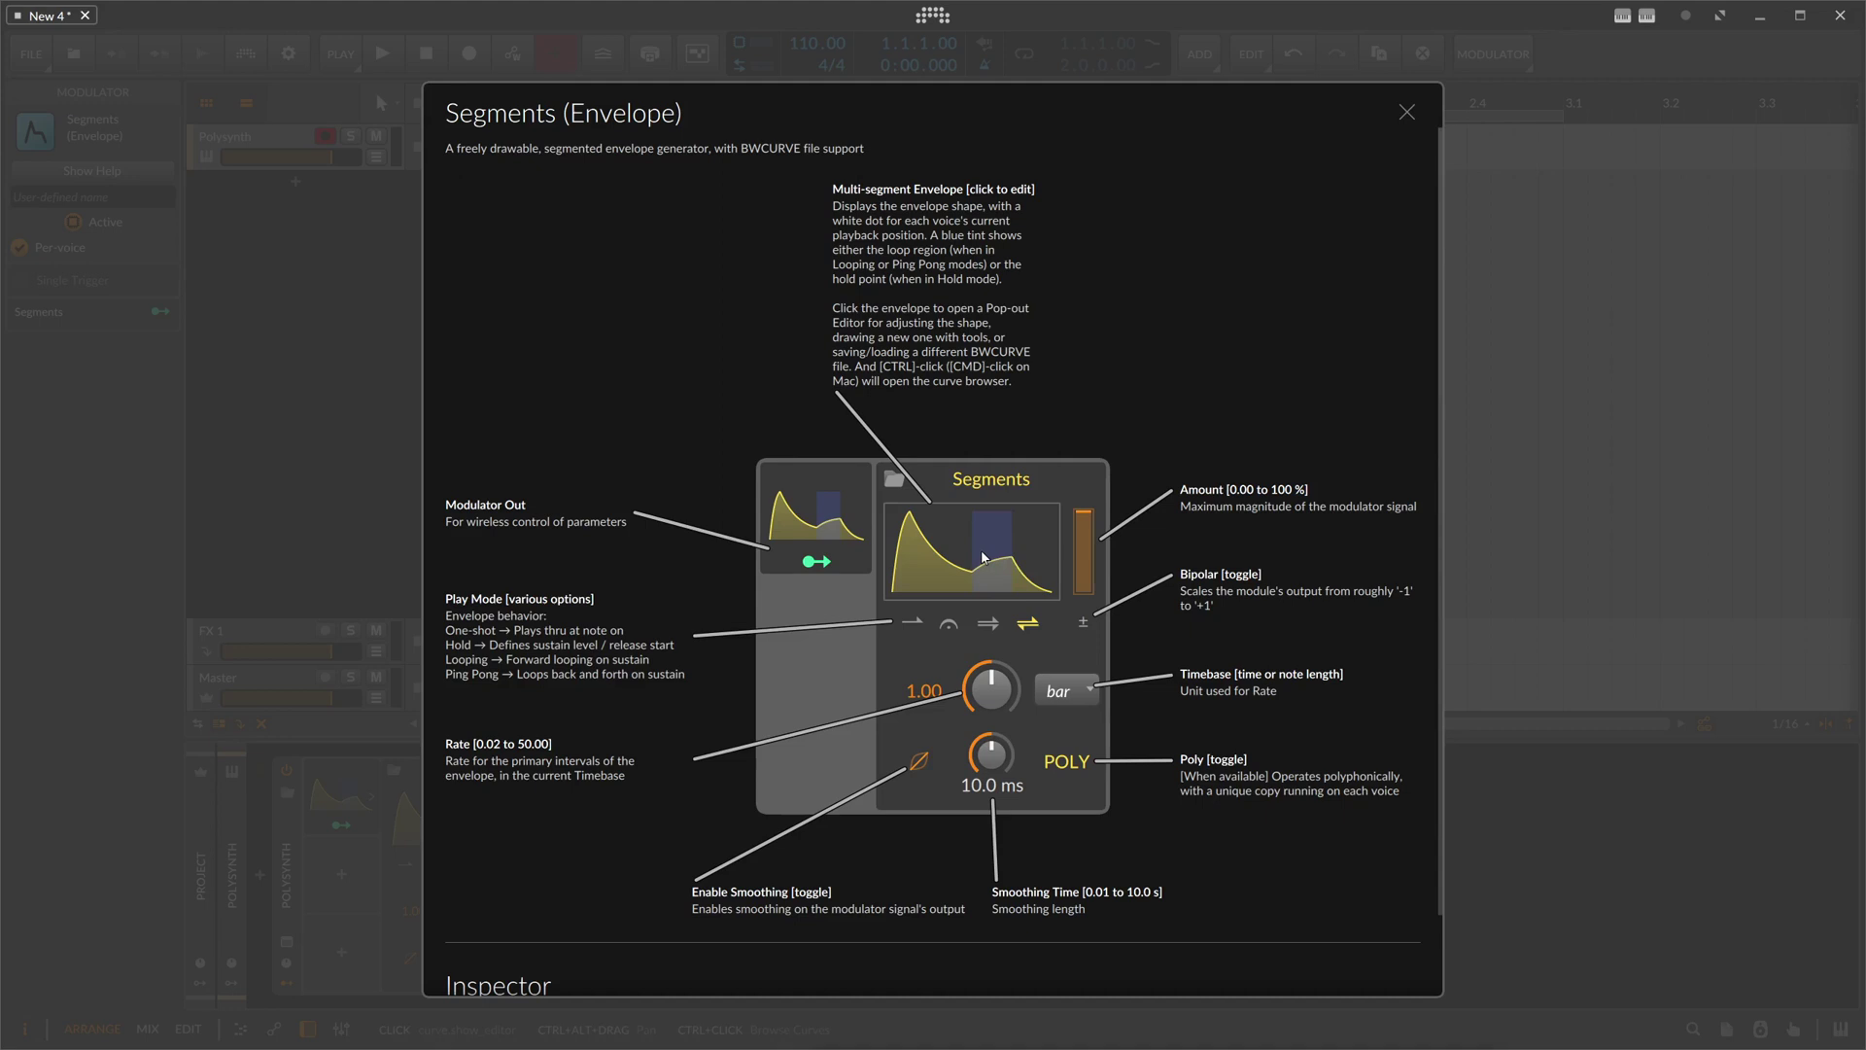
Step: Try the Hold, Looping and Ping Pong play modes, then settle the envelope on One-shot
{"action": "left_click", "coordinate": [912, 625]}
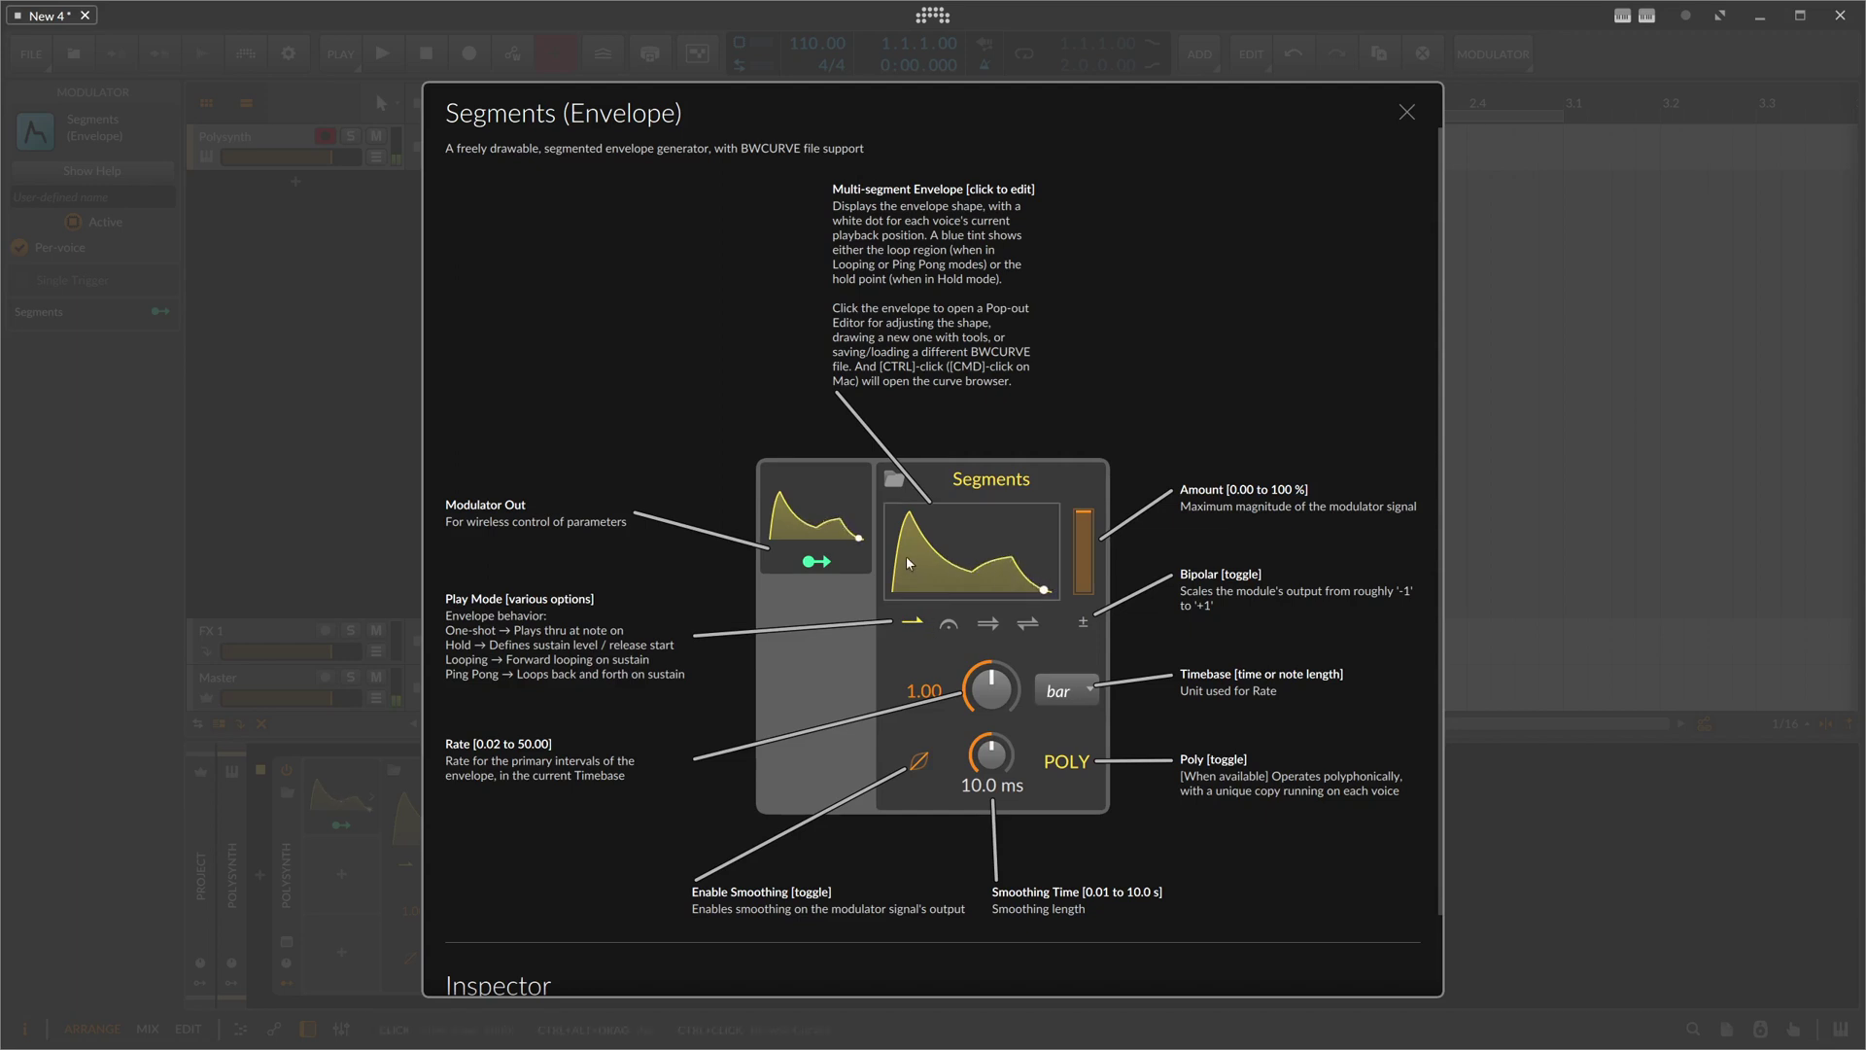
{"action": "left_click", "coordinate": [946, 630]}
{"action": "left_click", "coordinate": [988, 624]}
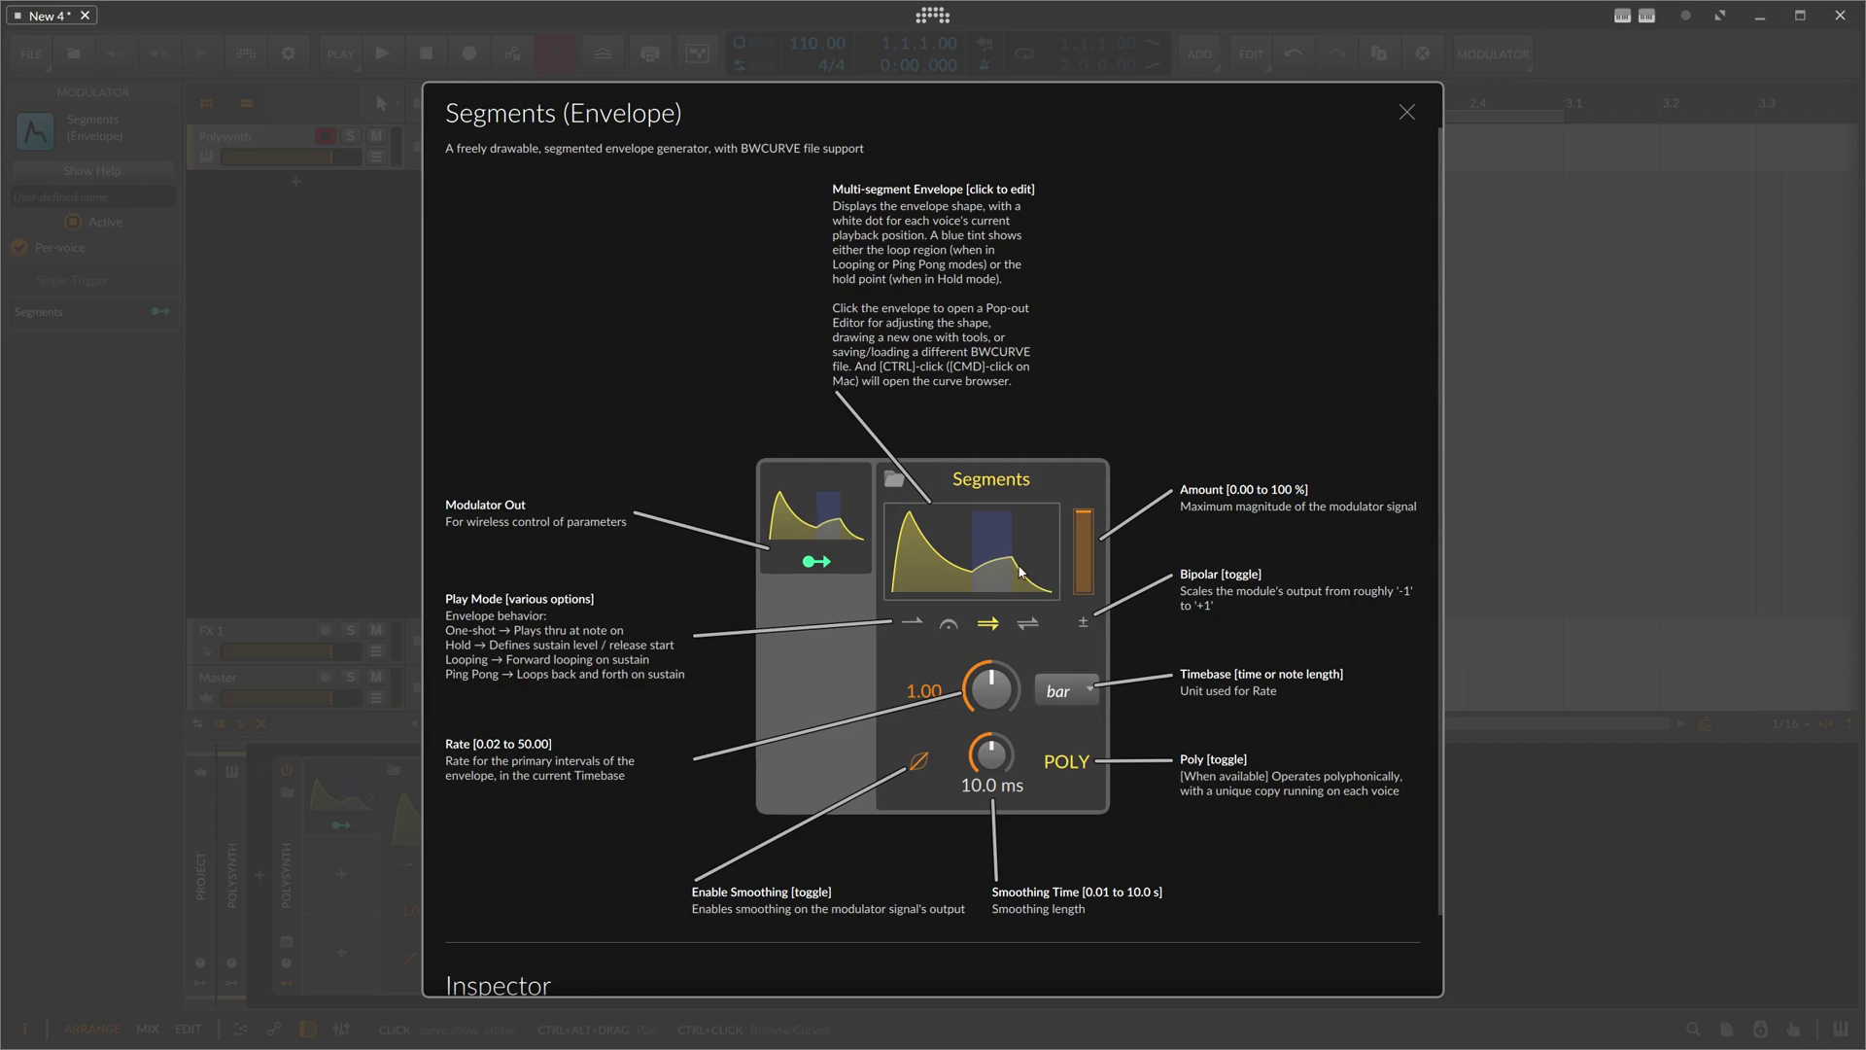
{"action": "left_click", "coordinate": [1026, 623]}
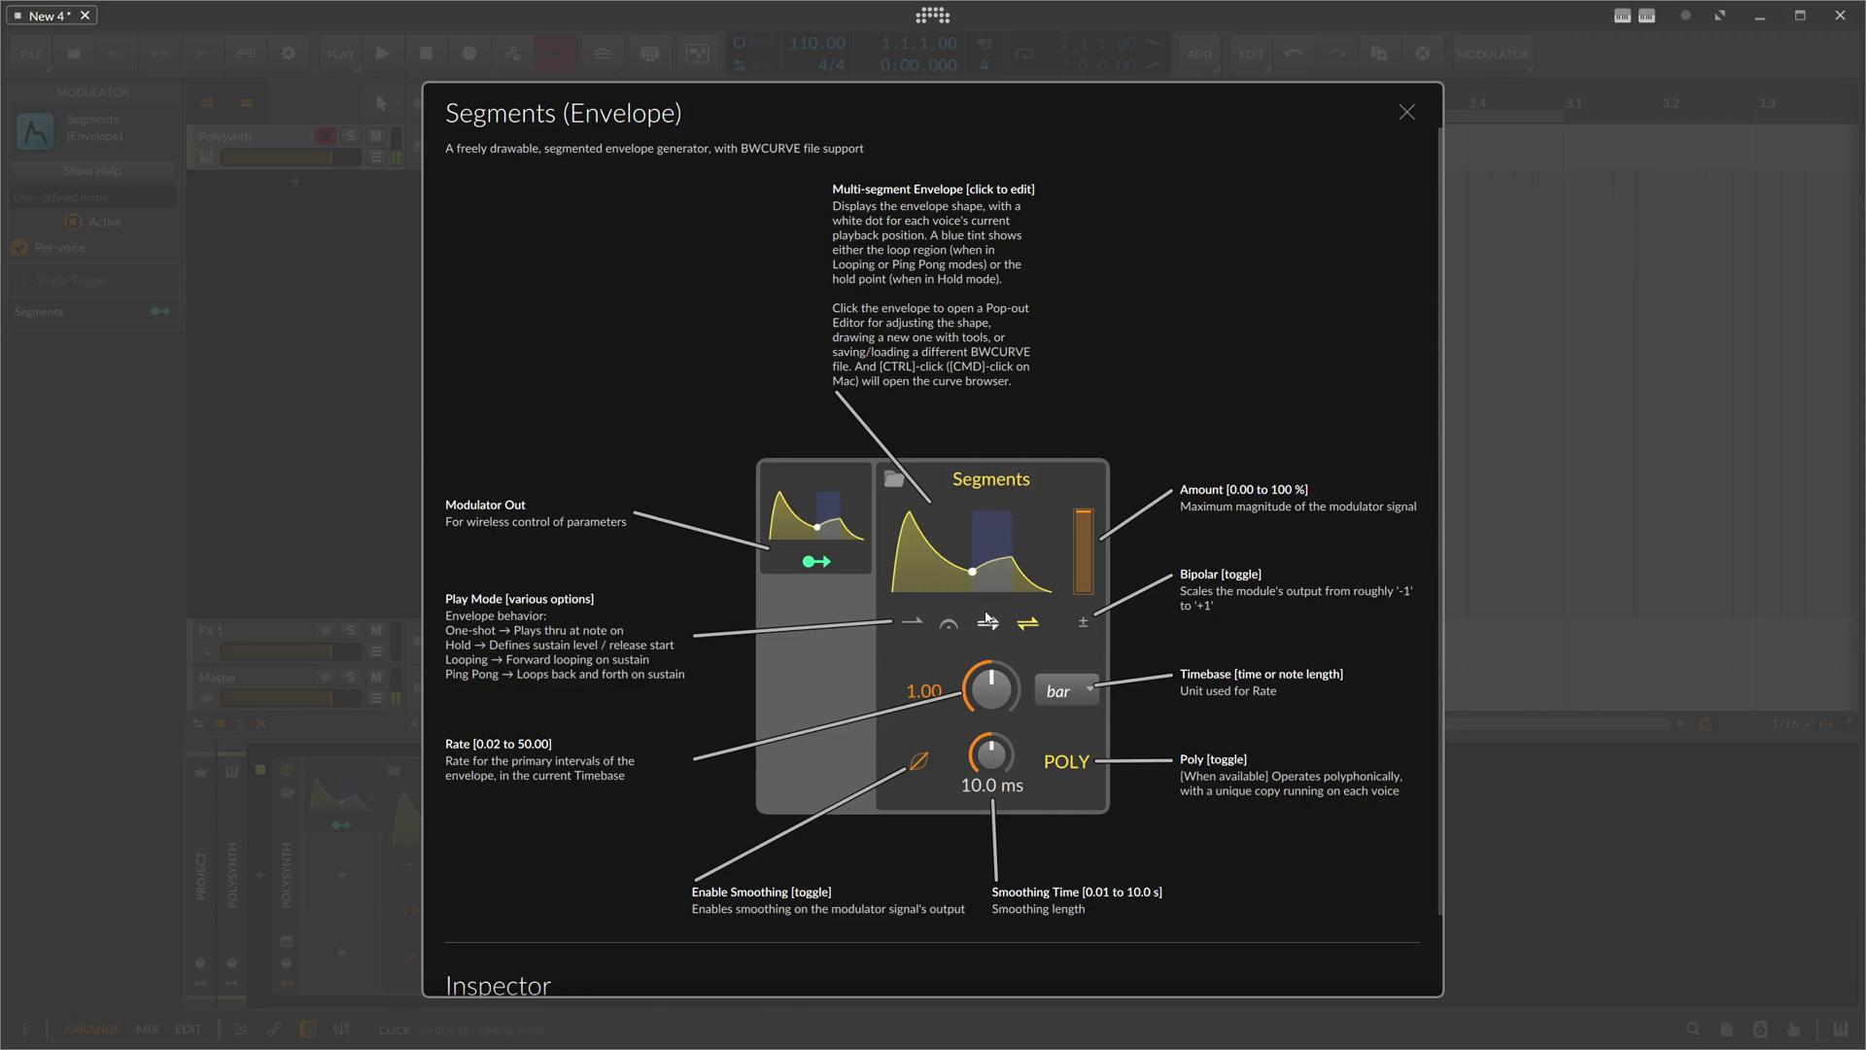
{"action": "left_click", "coordinate": [911, 628]}
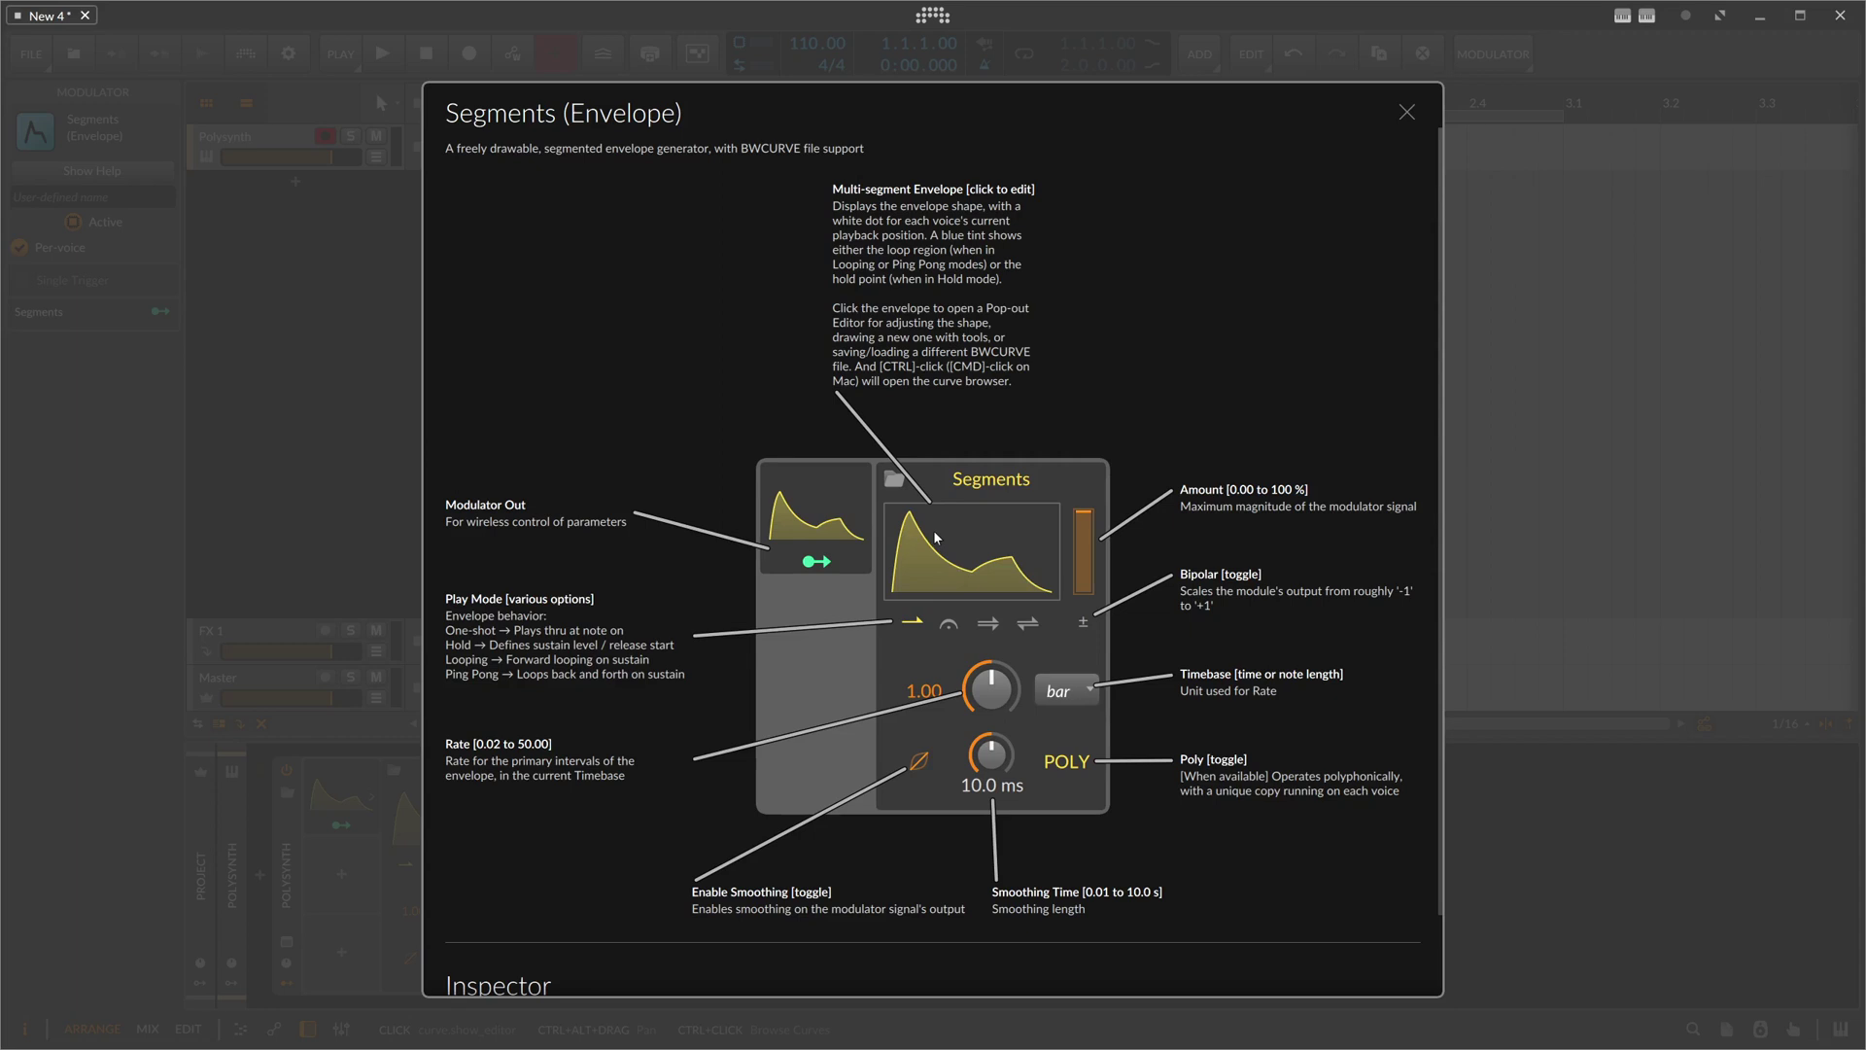
Step: Load the ADSR 1 stock curve, then replace it with the ADSR 2 curve
{"action": "left_click", "coordinate": [894, 480]}
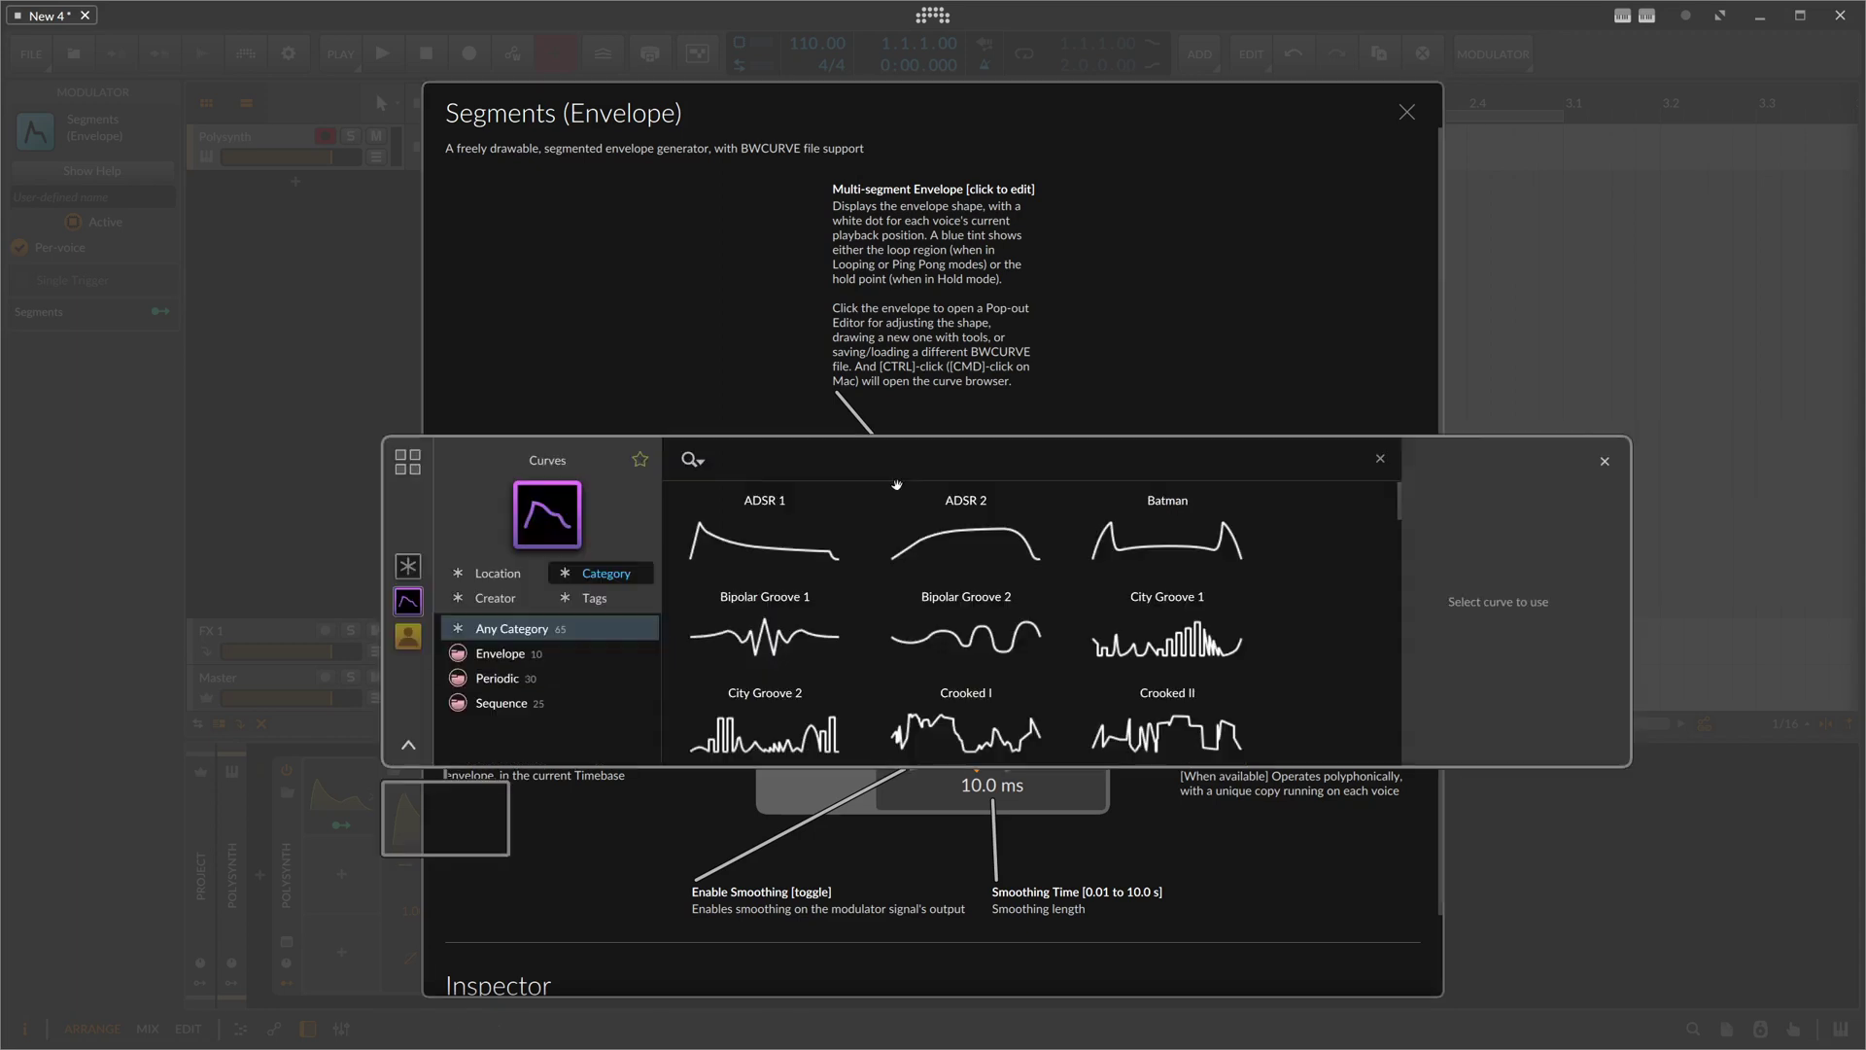
{"action": "left_click", "coordinate": [784, 543]}
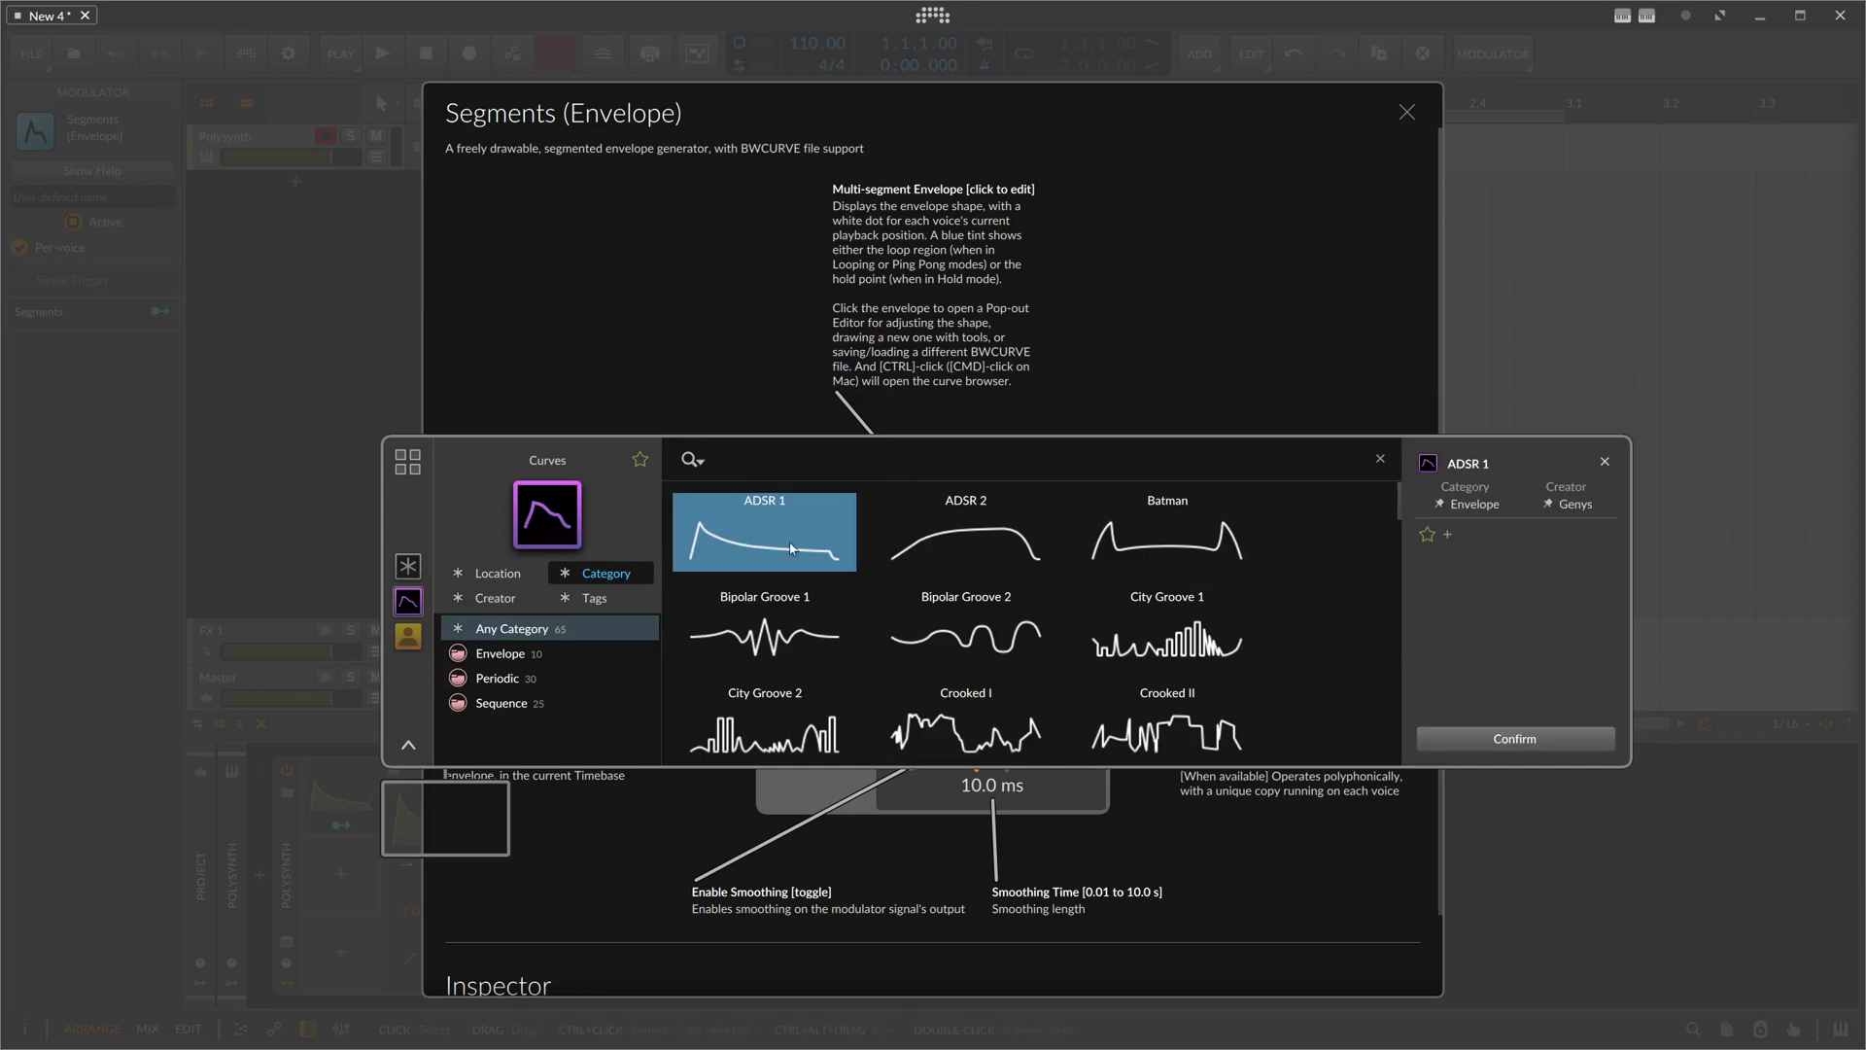
{"action": "left_click", "coordinate": [1498, 739]}
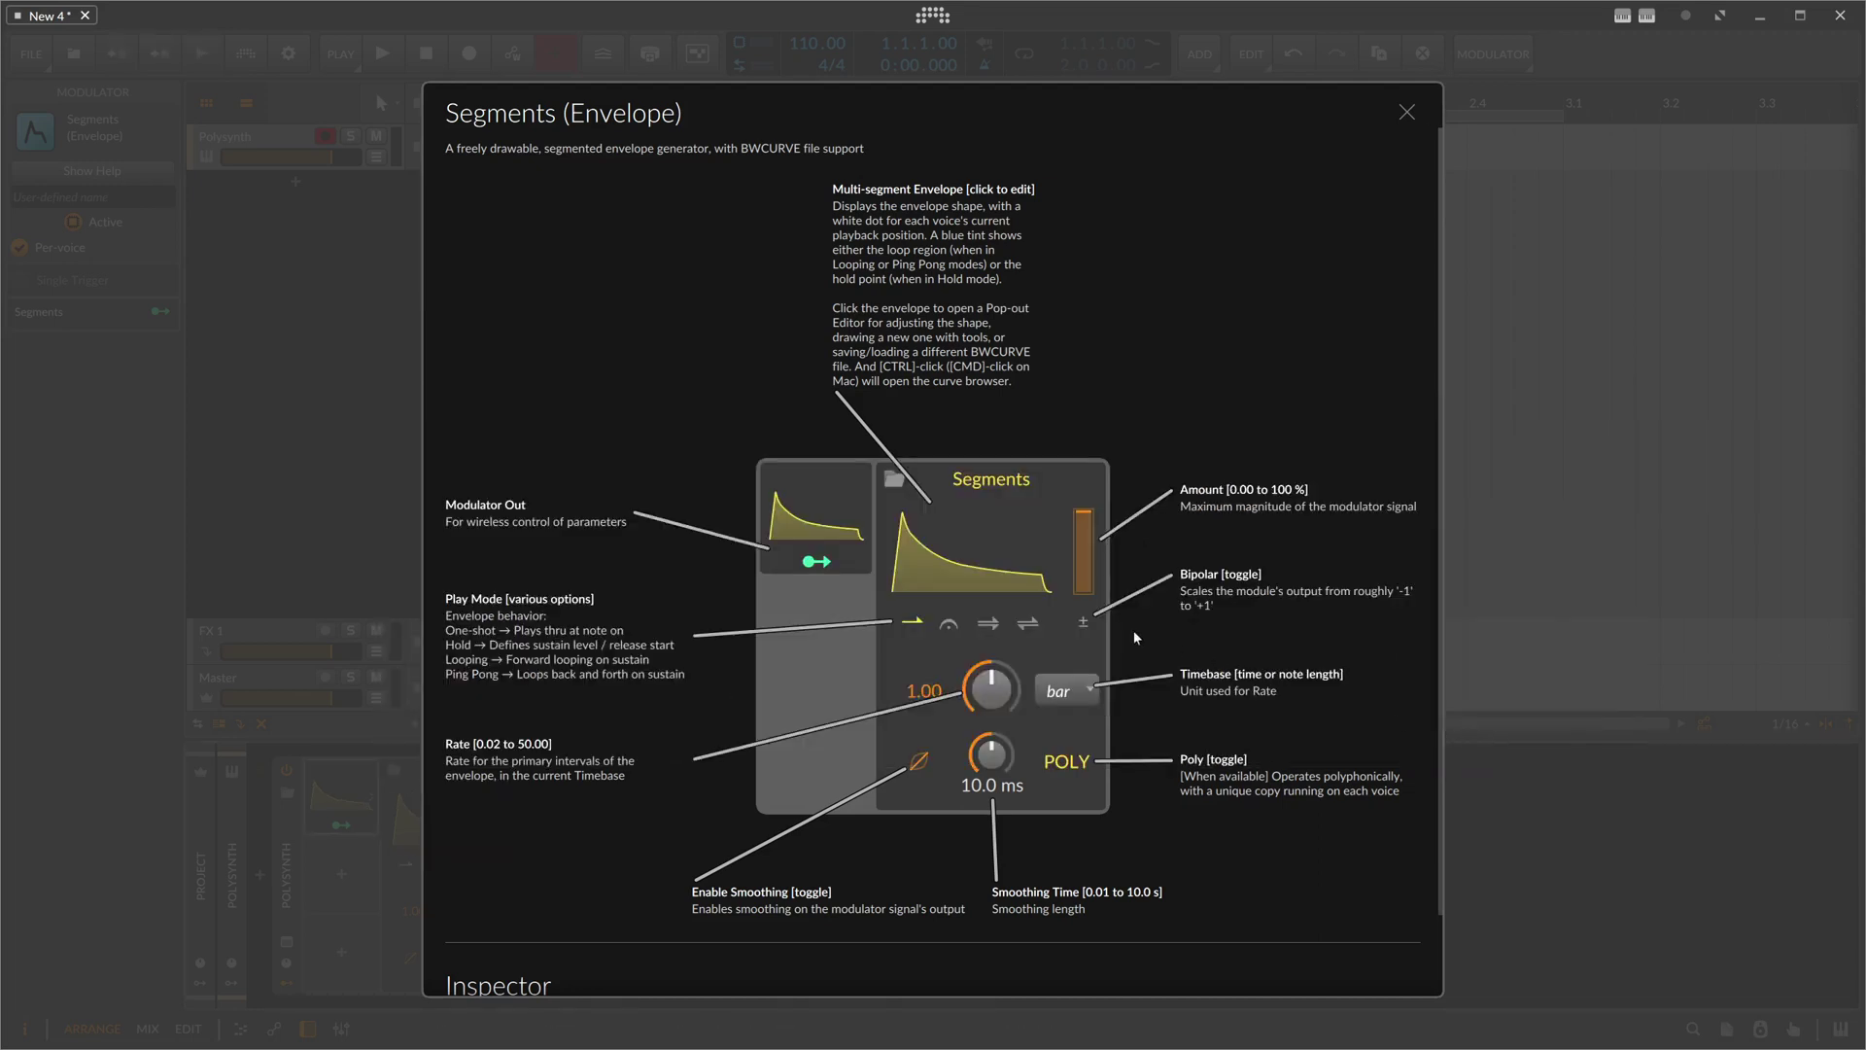
{"action": "left_click", "coordinate": [894, 480]}
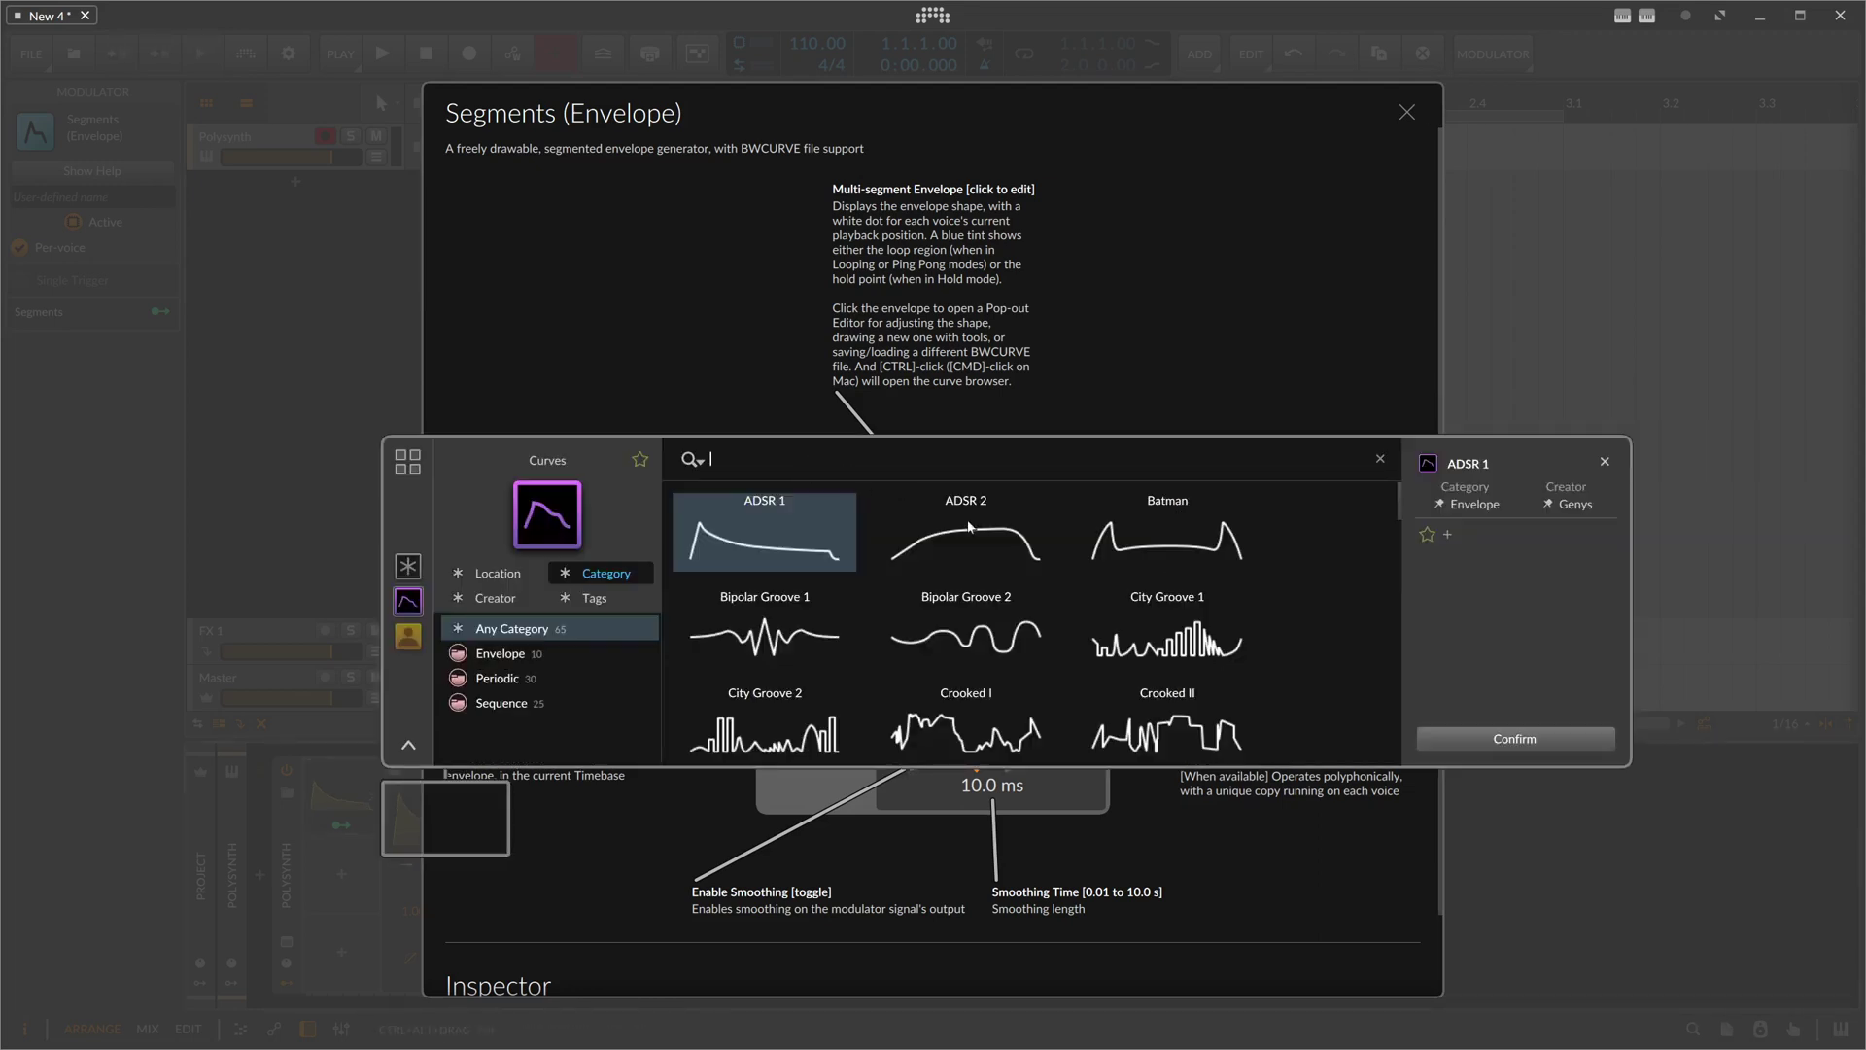
{"action": "left_click", "coordinate": [969, 528]}
{"action": "left_click", "coordinate": [1468, 740]}
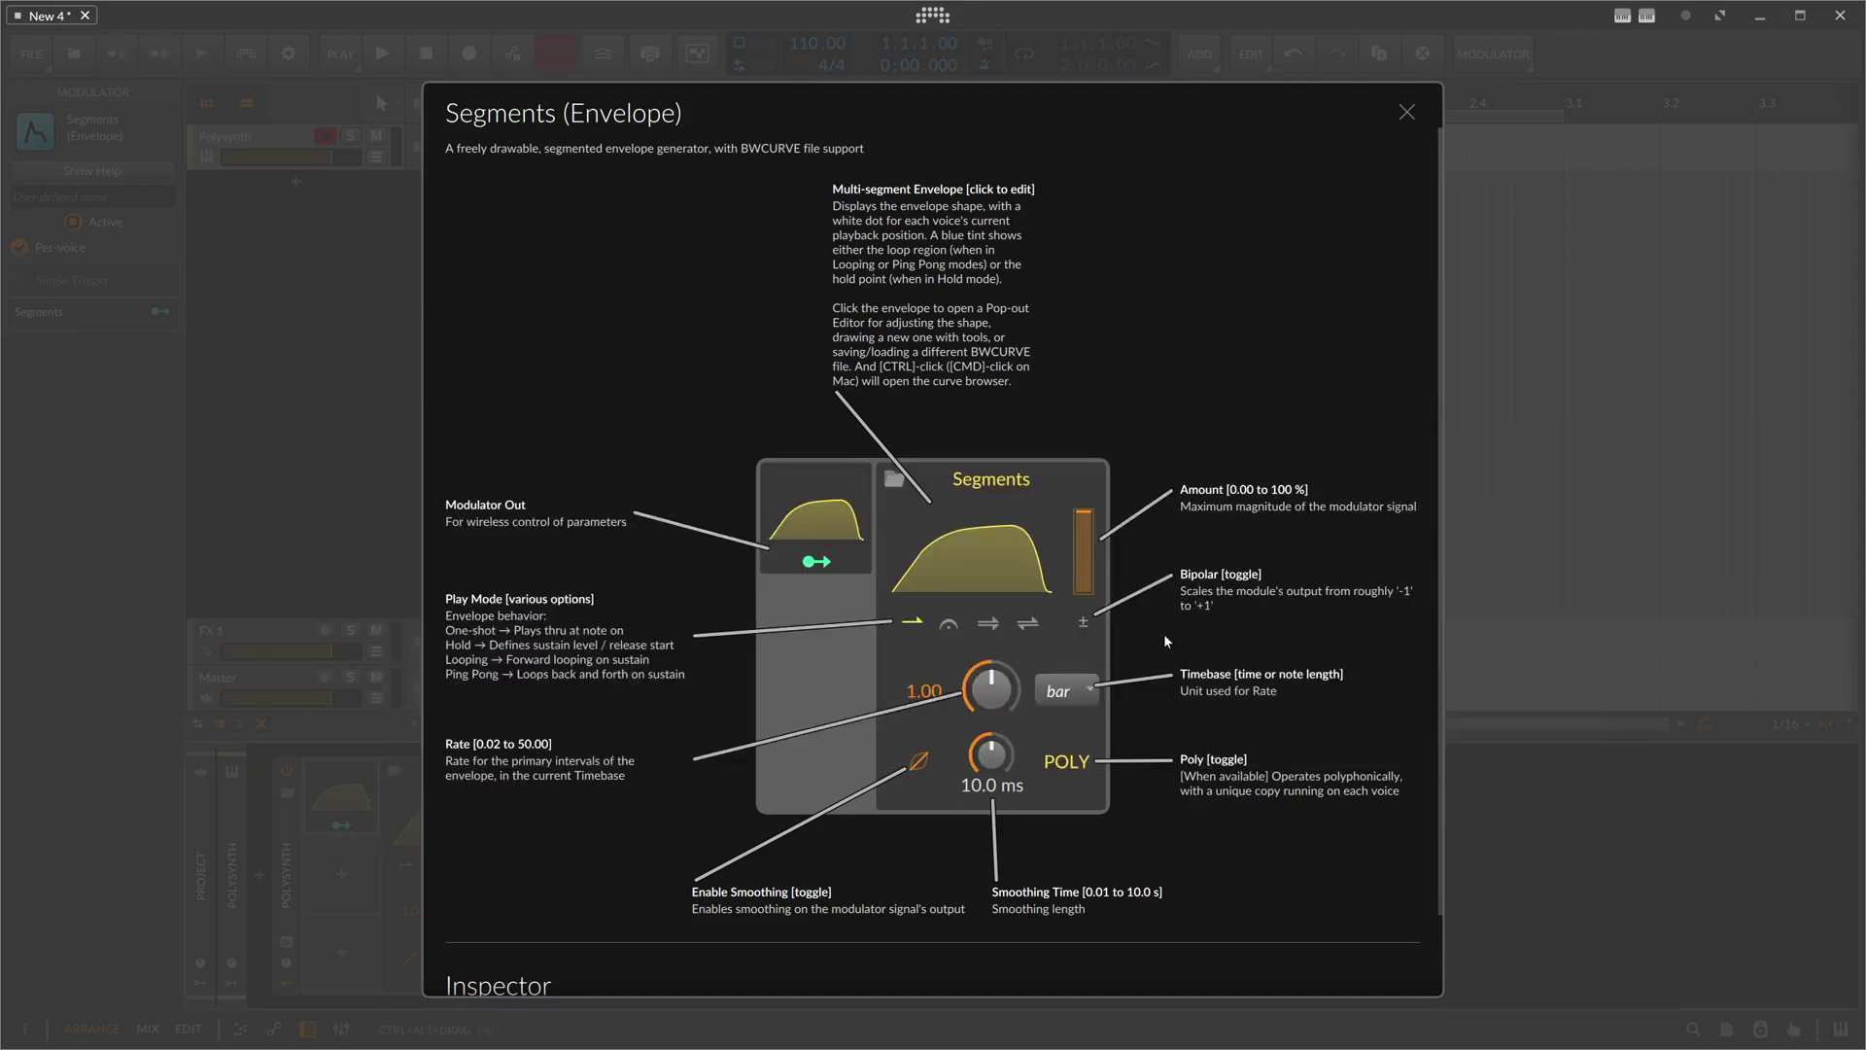
Step: Lower the envelope Amount toward 19%, then switch the output to Bipolar and undo it back to unipolar
{"action": "mouse_move", "coordinate": [1083, 513]}
{"action": "left_mouse_down"}
{"action": "mouse_move", "coordinate": [1083, 574]}
{"action": "mouse_move", "coordinate": [1087, 517]}
{"action": "left_mouse_up"}
{"action": "mouse_move", "coordinate": [1083, 515]}
{"action": "left_mouse_down"}
{"action": "mouse_move", "coordinate": [1083, 593]}
{"action": "mouse_move", "coordinate": [1083, 507]}
{"action": "left_mouse_up"}
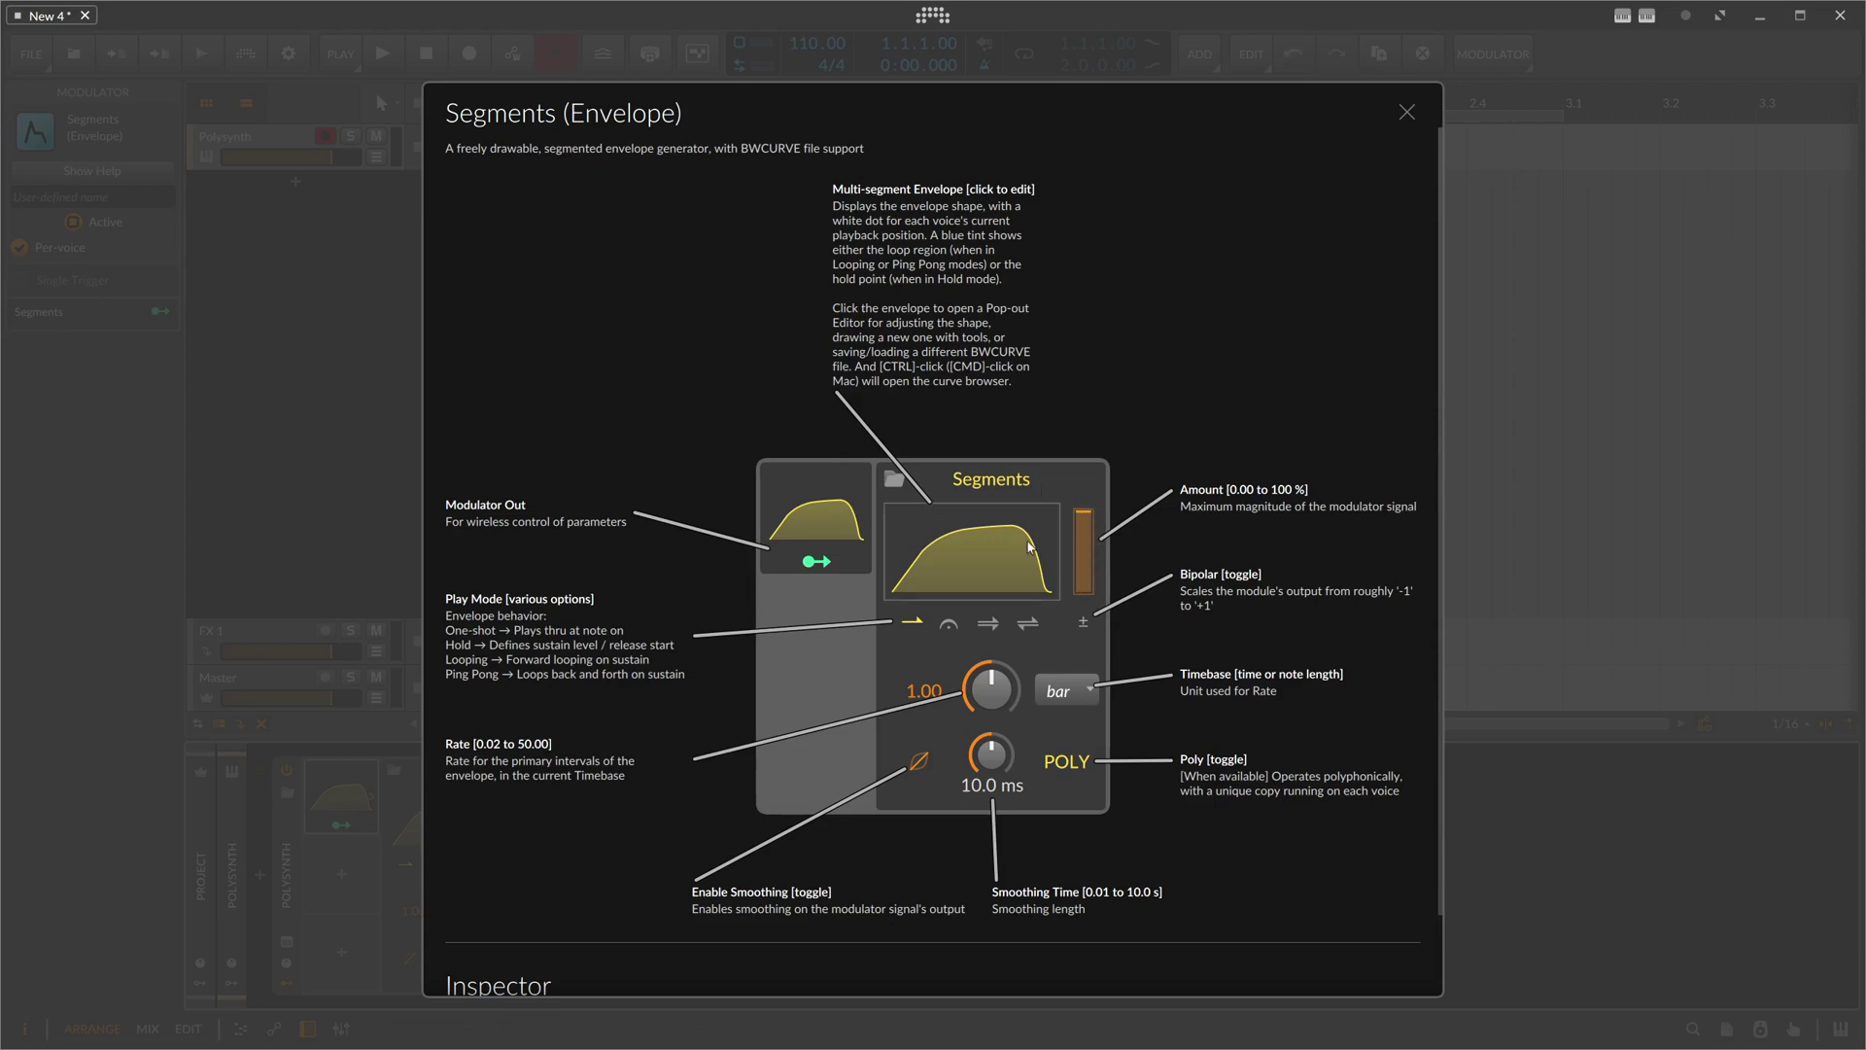
{"action": "left_click", "coordinate": [1077, 630]}
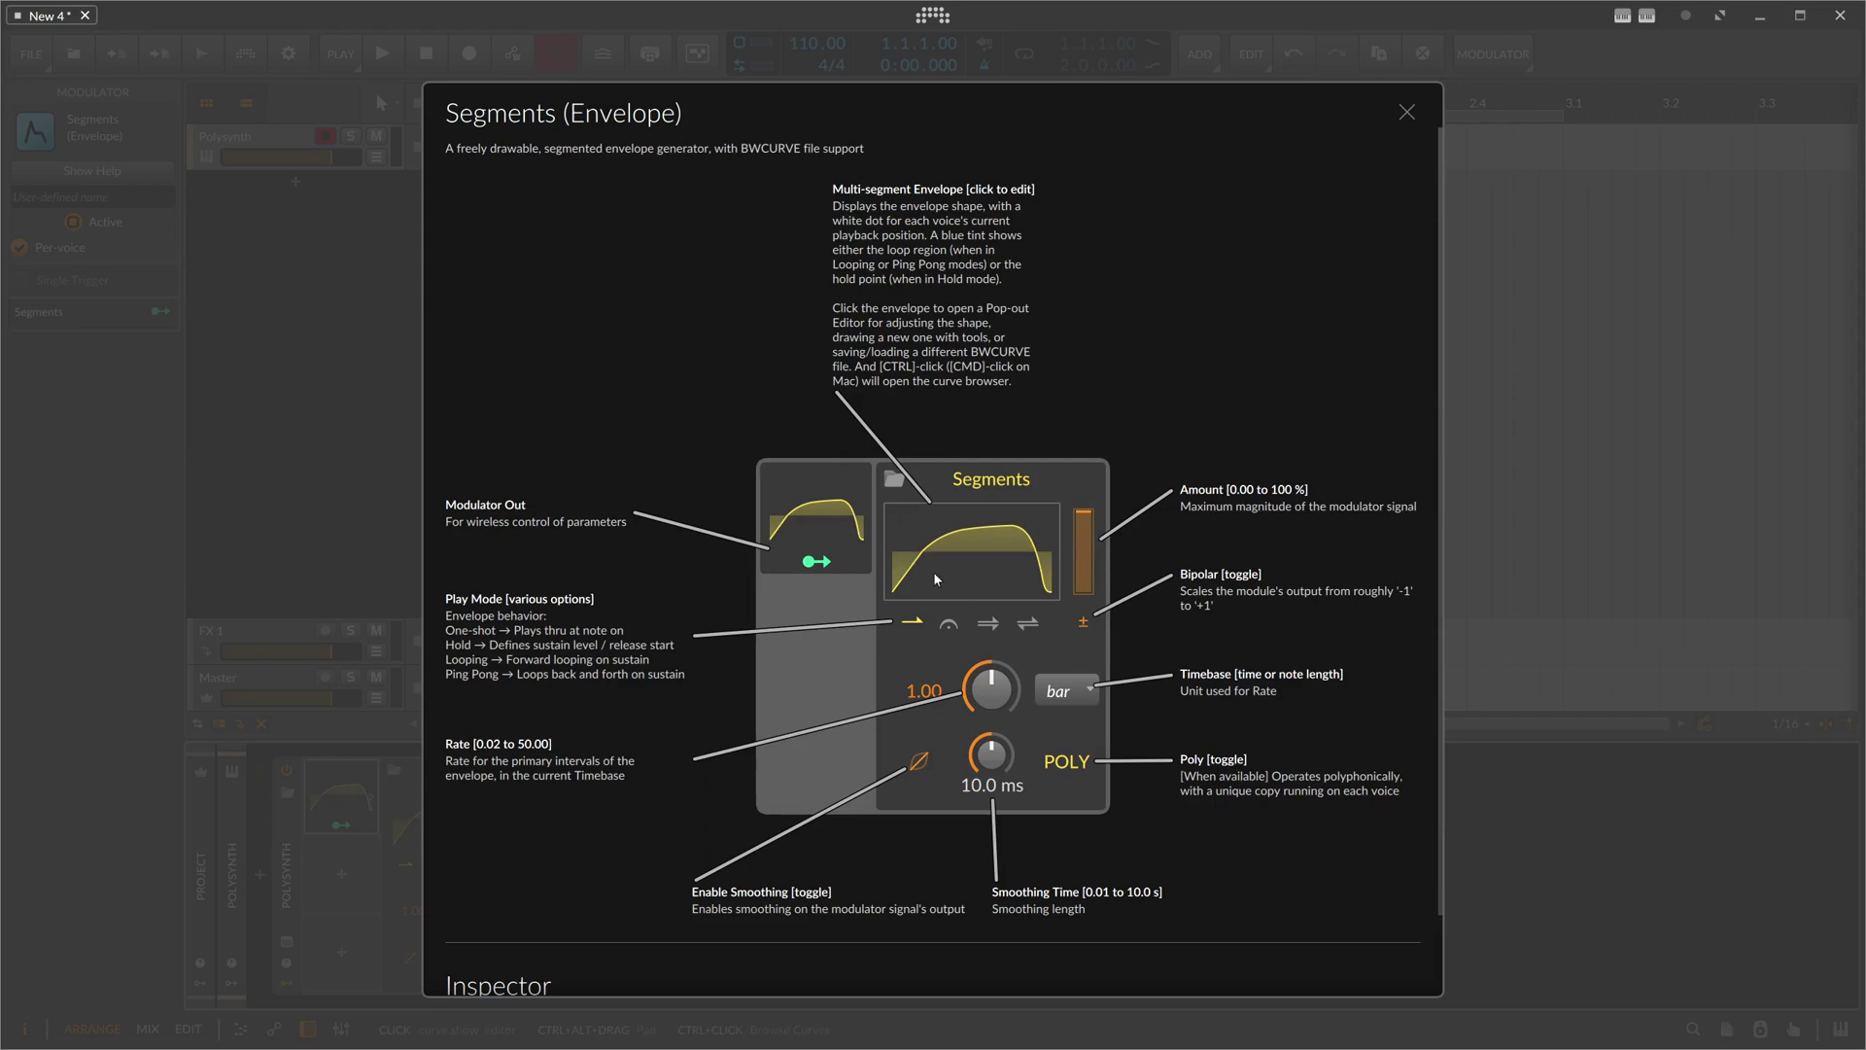
{"action": "key", "text": "ctrl+z"}
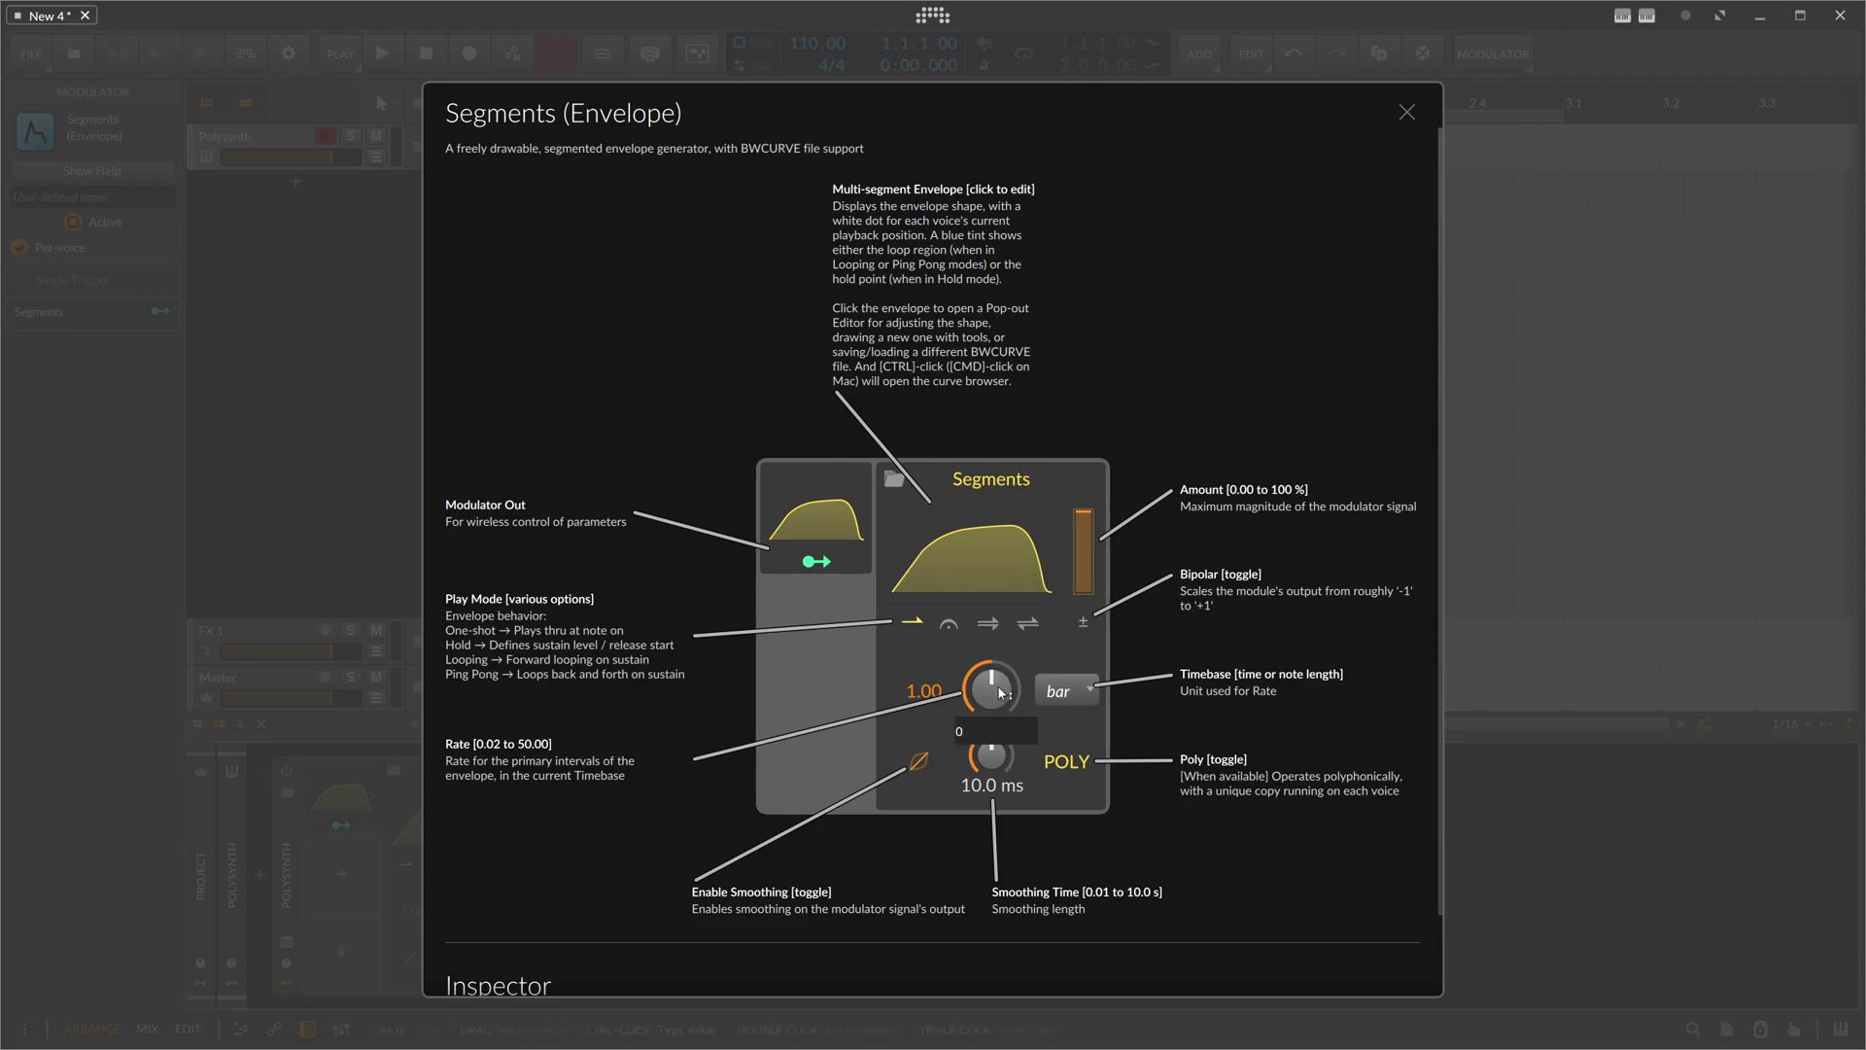
Step: Enter Rate 0.50, reset it to 1.00, slow it to 0.04, and switch the timebase to seconds
{"action": "key", "text": "Return"}
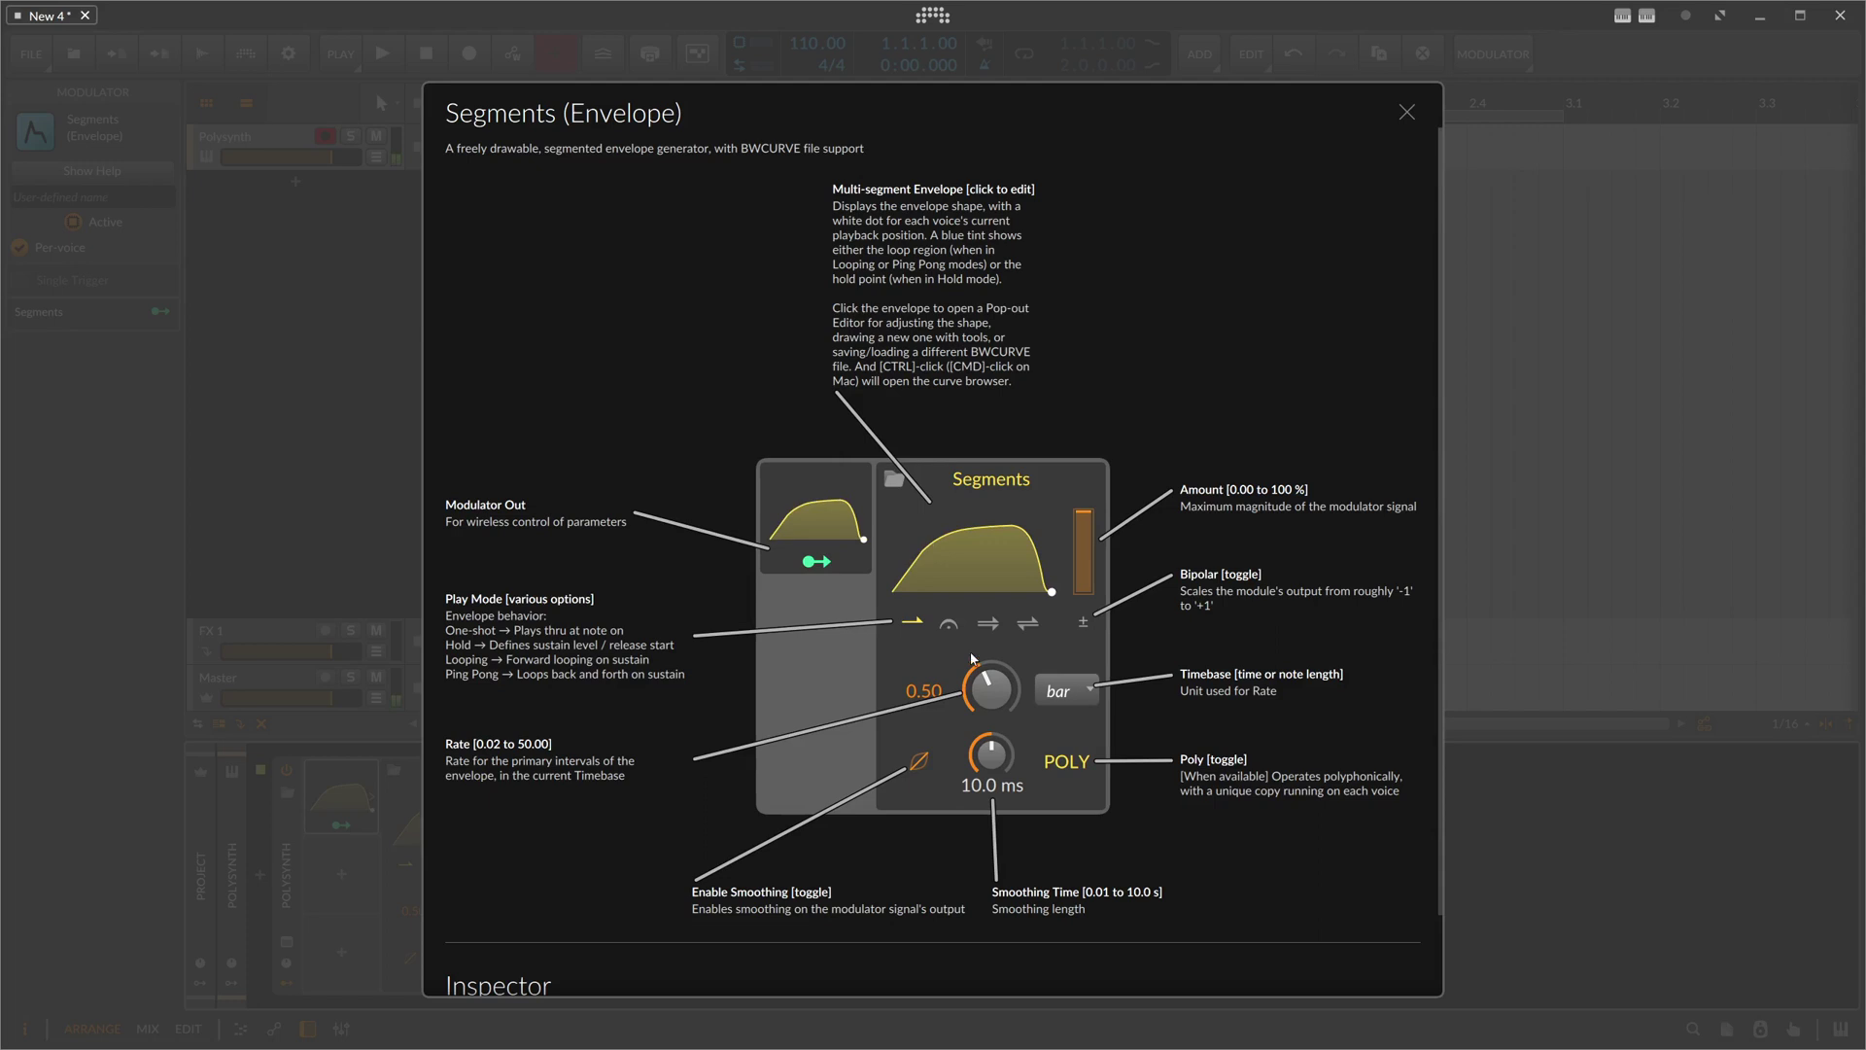
{"action": "double_click", "coordinate": [993, 694]}
{"action": "left_click_drag", "start_coordinate": [993, 694], "coordinate": [993, 768]}
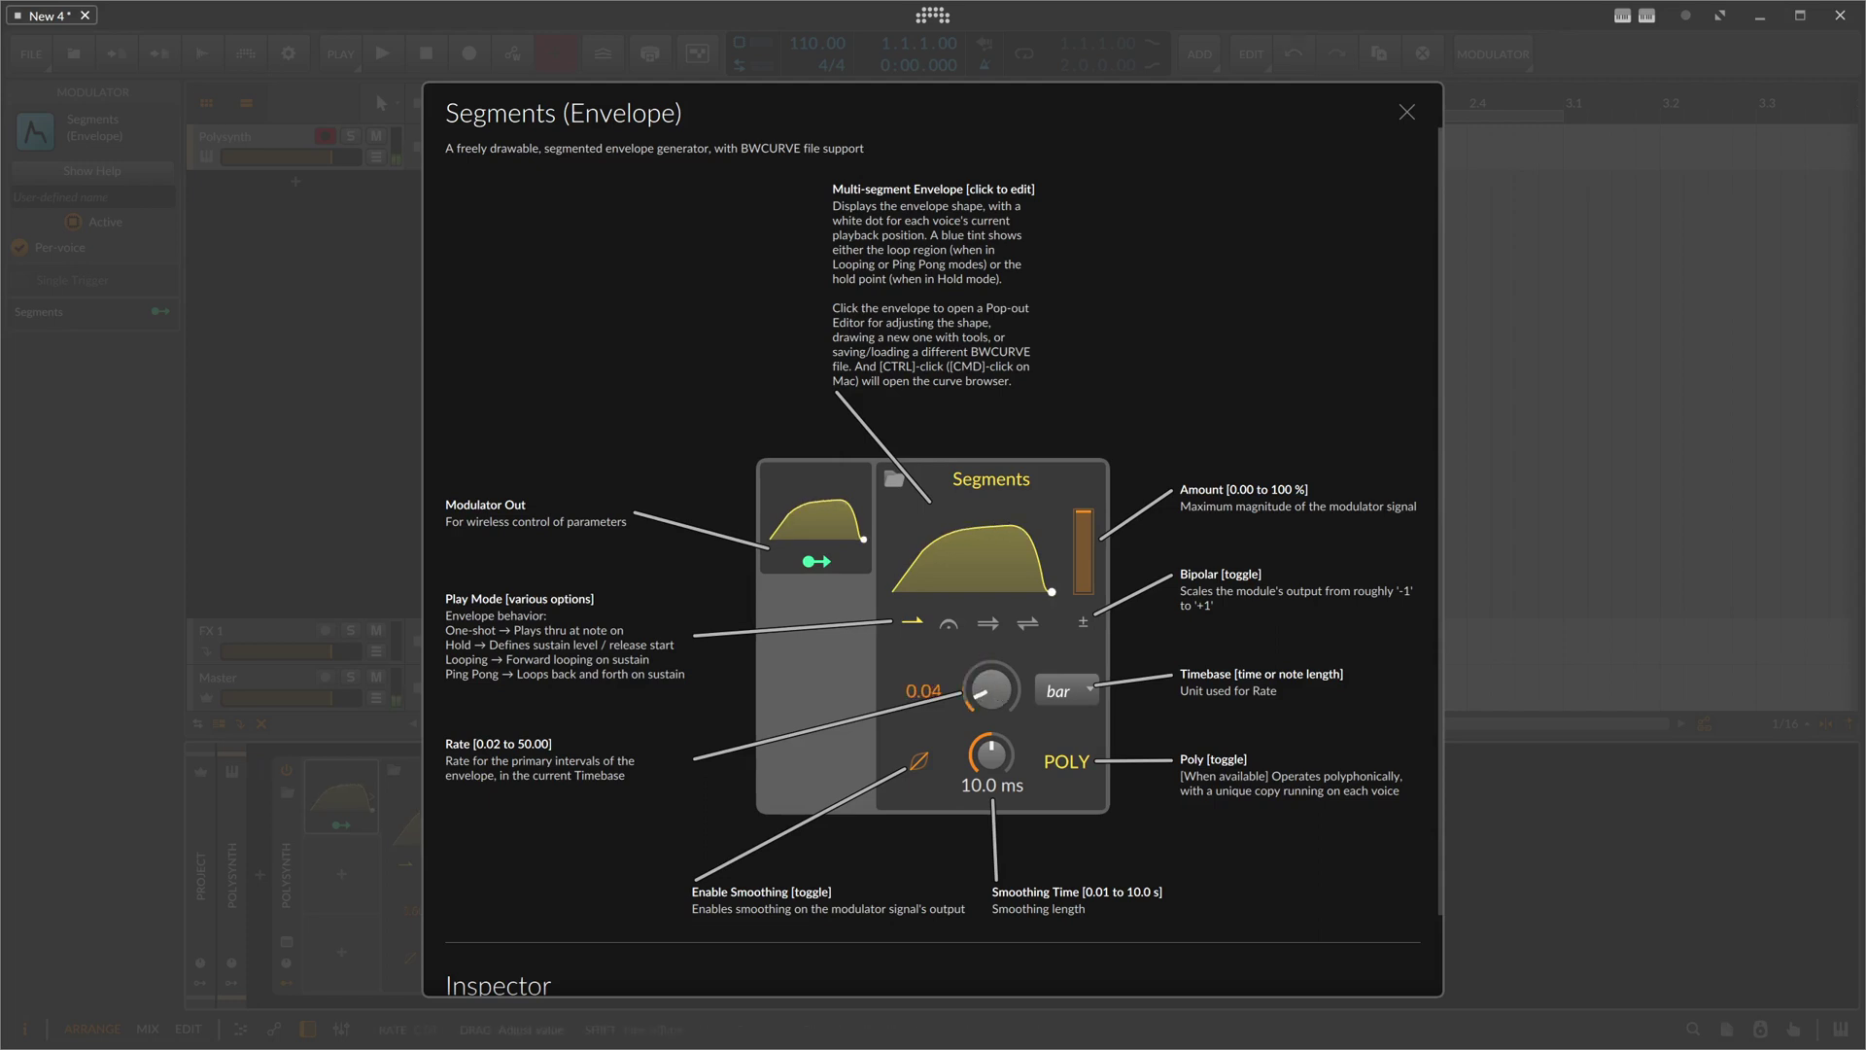
{"action": "left_click", "coordinate": [1070, 674]}
{"action": "left_click", "coordinate": [1134, 228]}
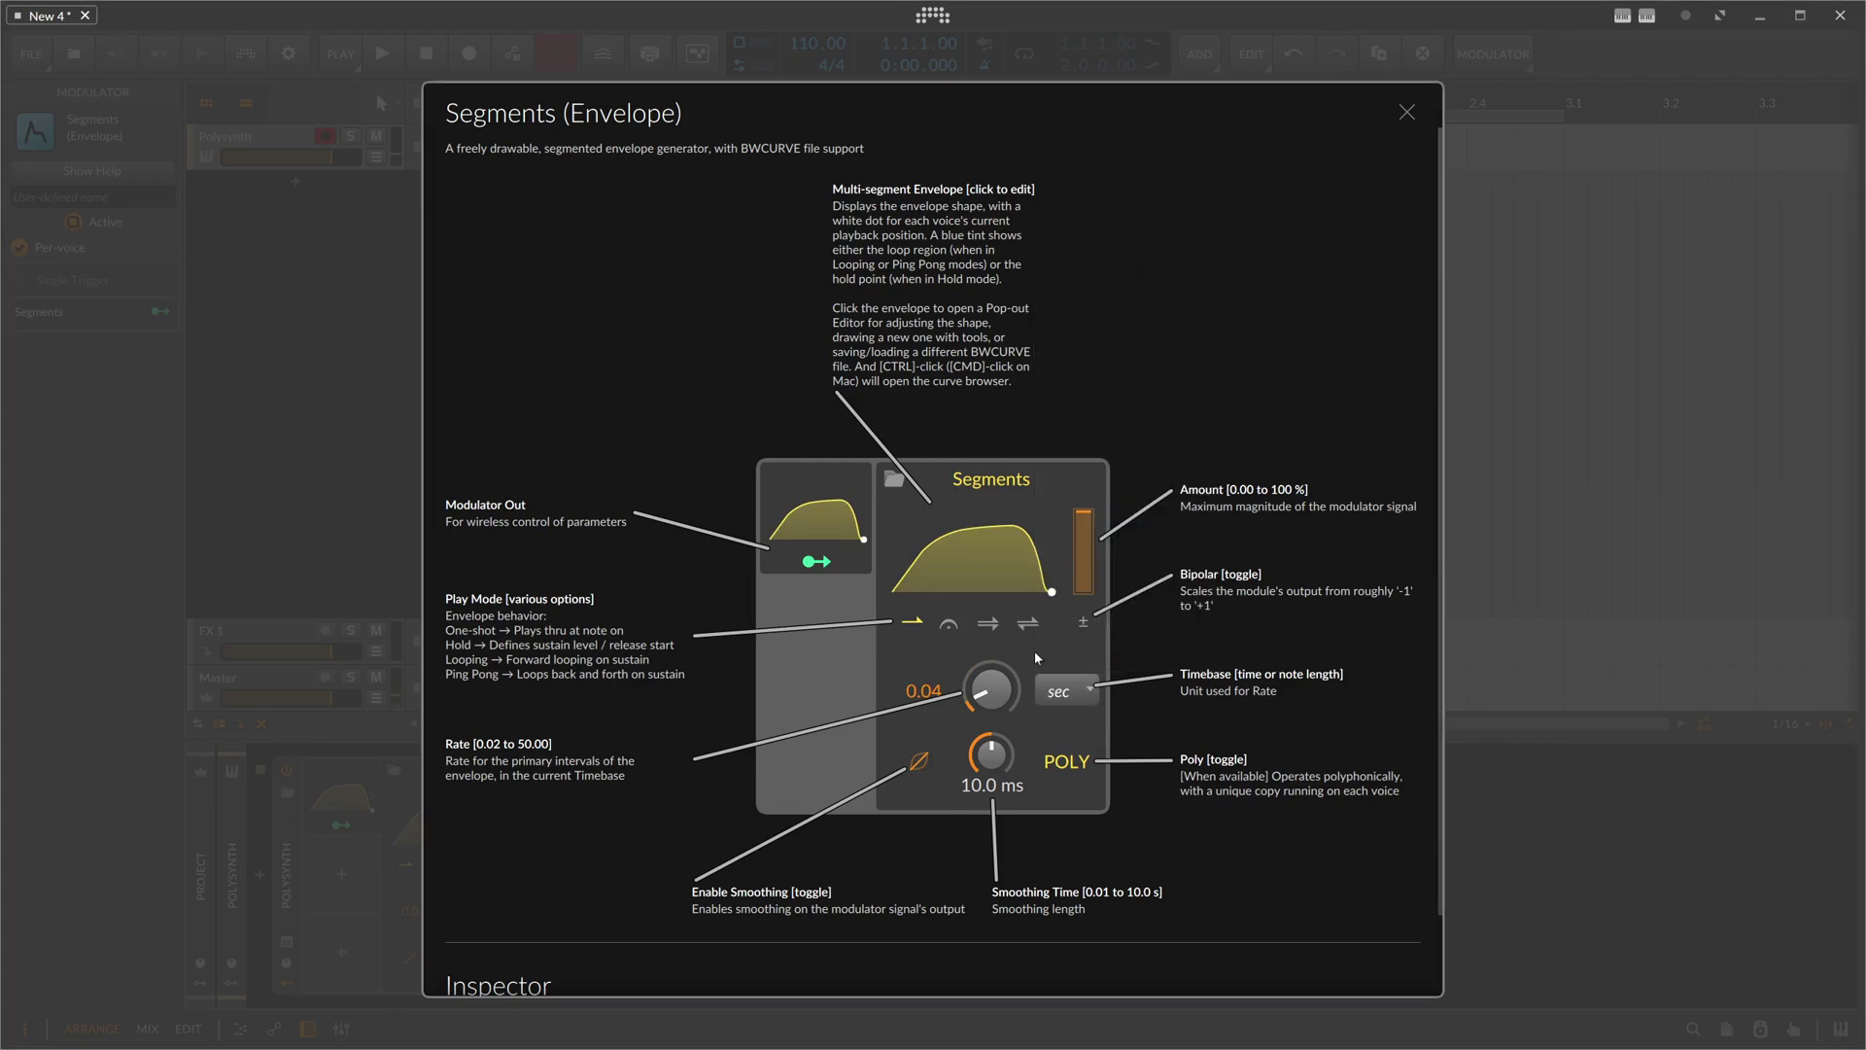
{"action": "scroll", "coordinate": [991, 688], "scroll_direction": "up", "scroll_amount": 1}
Step: Put the envelope in Looping play mode timed in 8th notes
{"action": "left_click", "coordinate": [986, 625]}
{"action": "left_click", "coordinate": [1064, 689]}
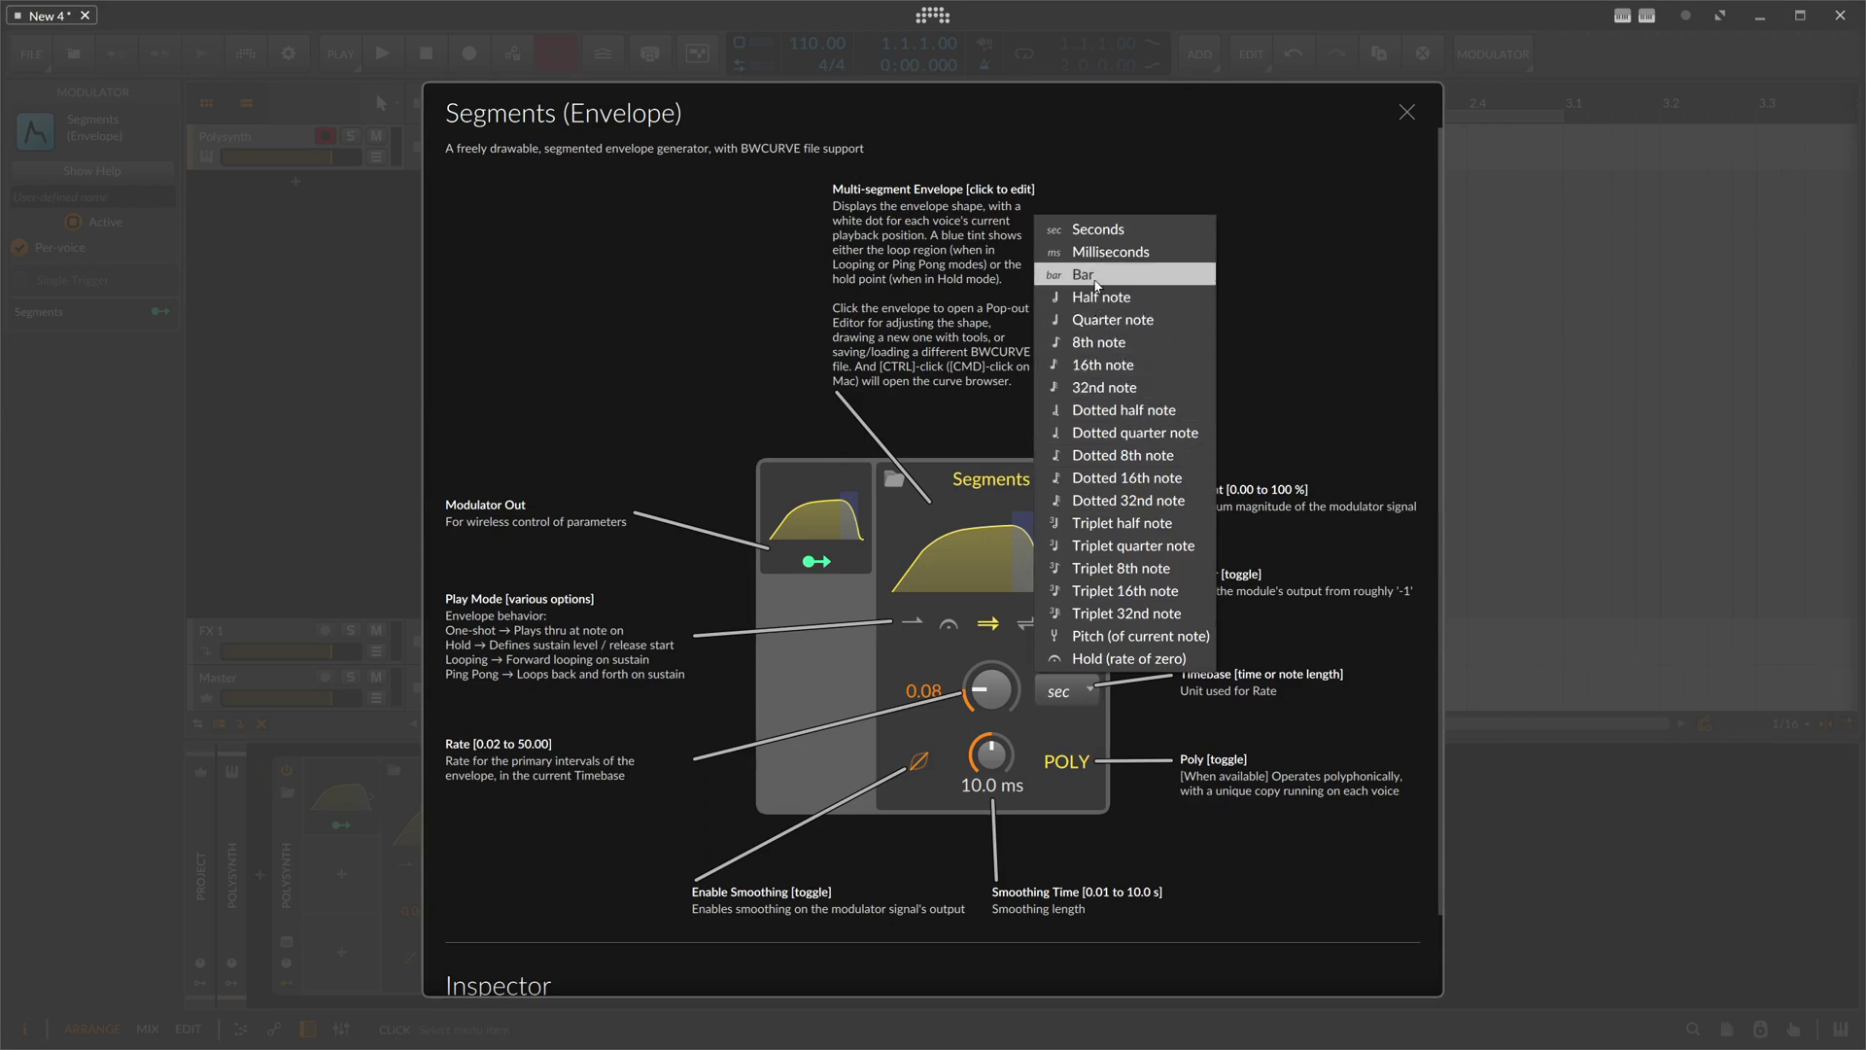
{"action": "left_click", "coordinate": [1109, 342]}
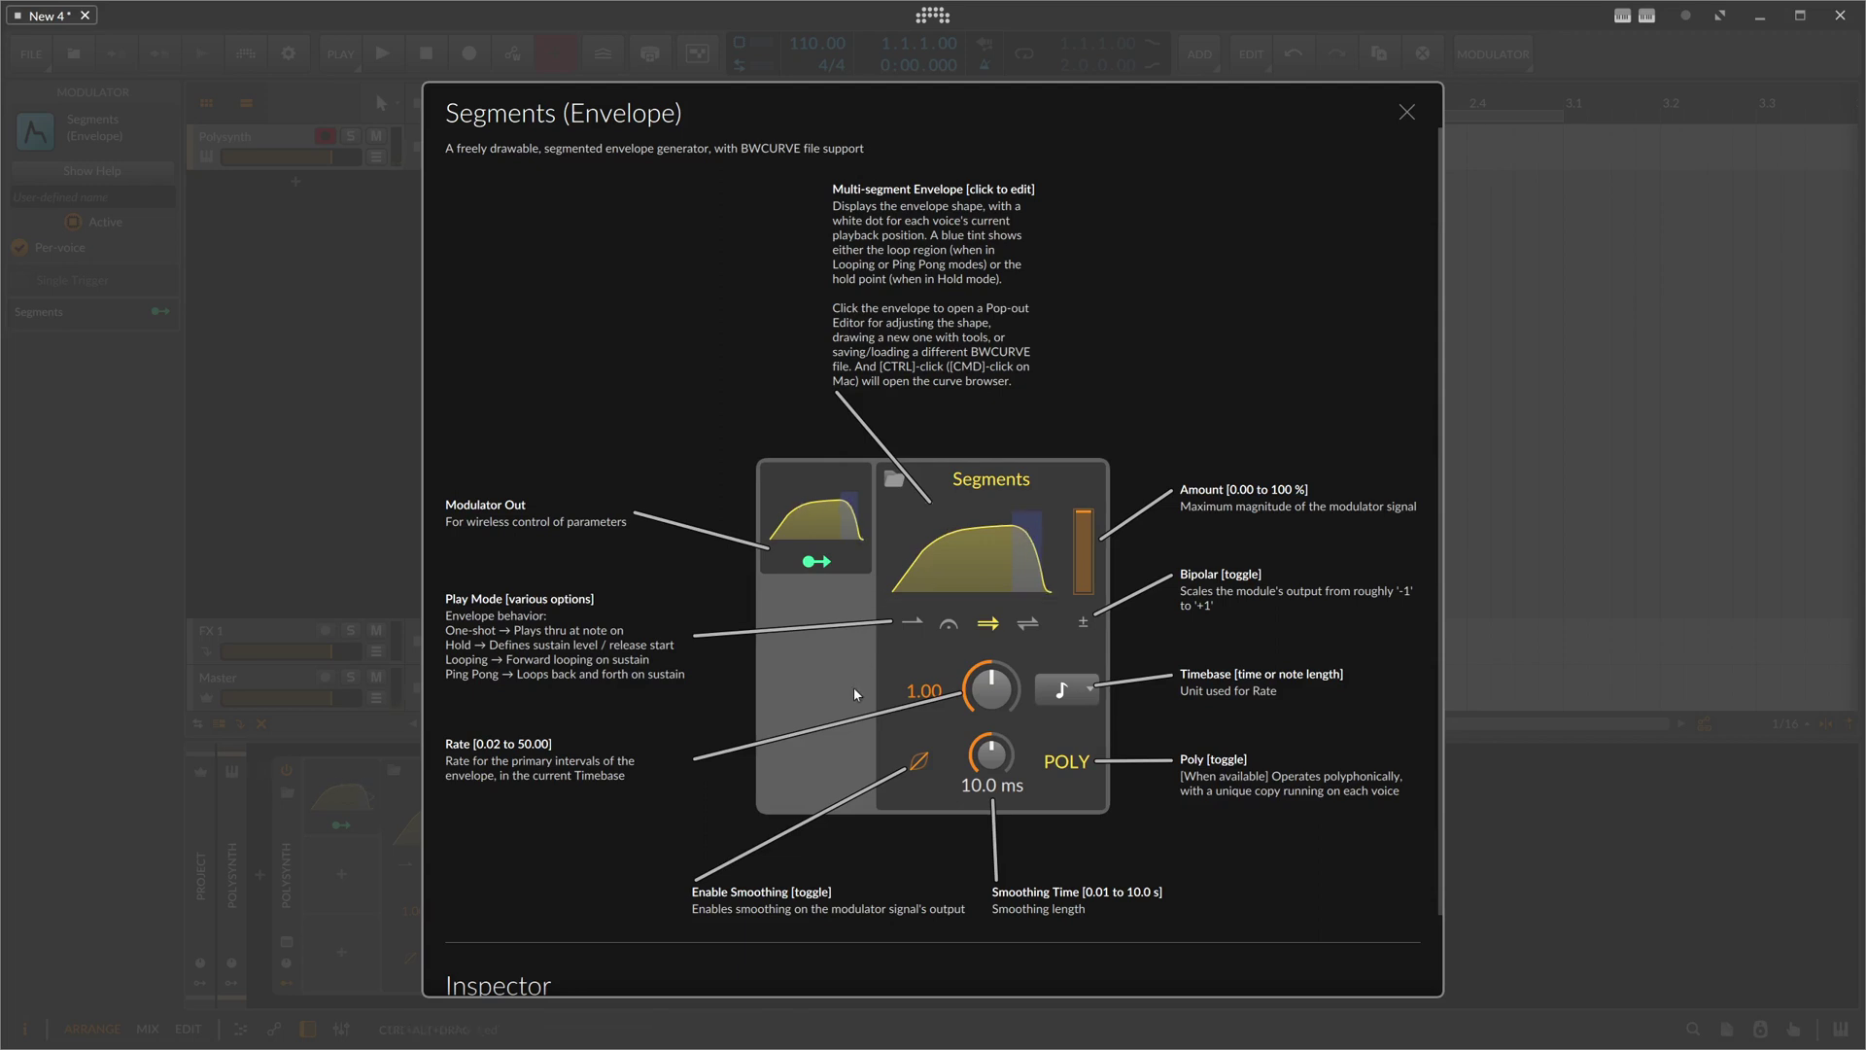
{"action": "left_click_drag", "start_coordinate": [985, 768], "coordinate": [987, 860]}
{"action": "double_click", "coordinate": [989, 757]}
{"action": "mouse_move", "coordinate": [991, 753]}
{"action": "left_mouse_down"}
{"action": "mouse_move", "coordinate": [991, 807]}
{"action": "mouse_move", "coordinate": [990, 738]}
{"action": "left_mouse_up"}
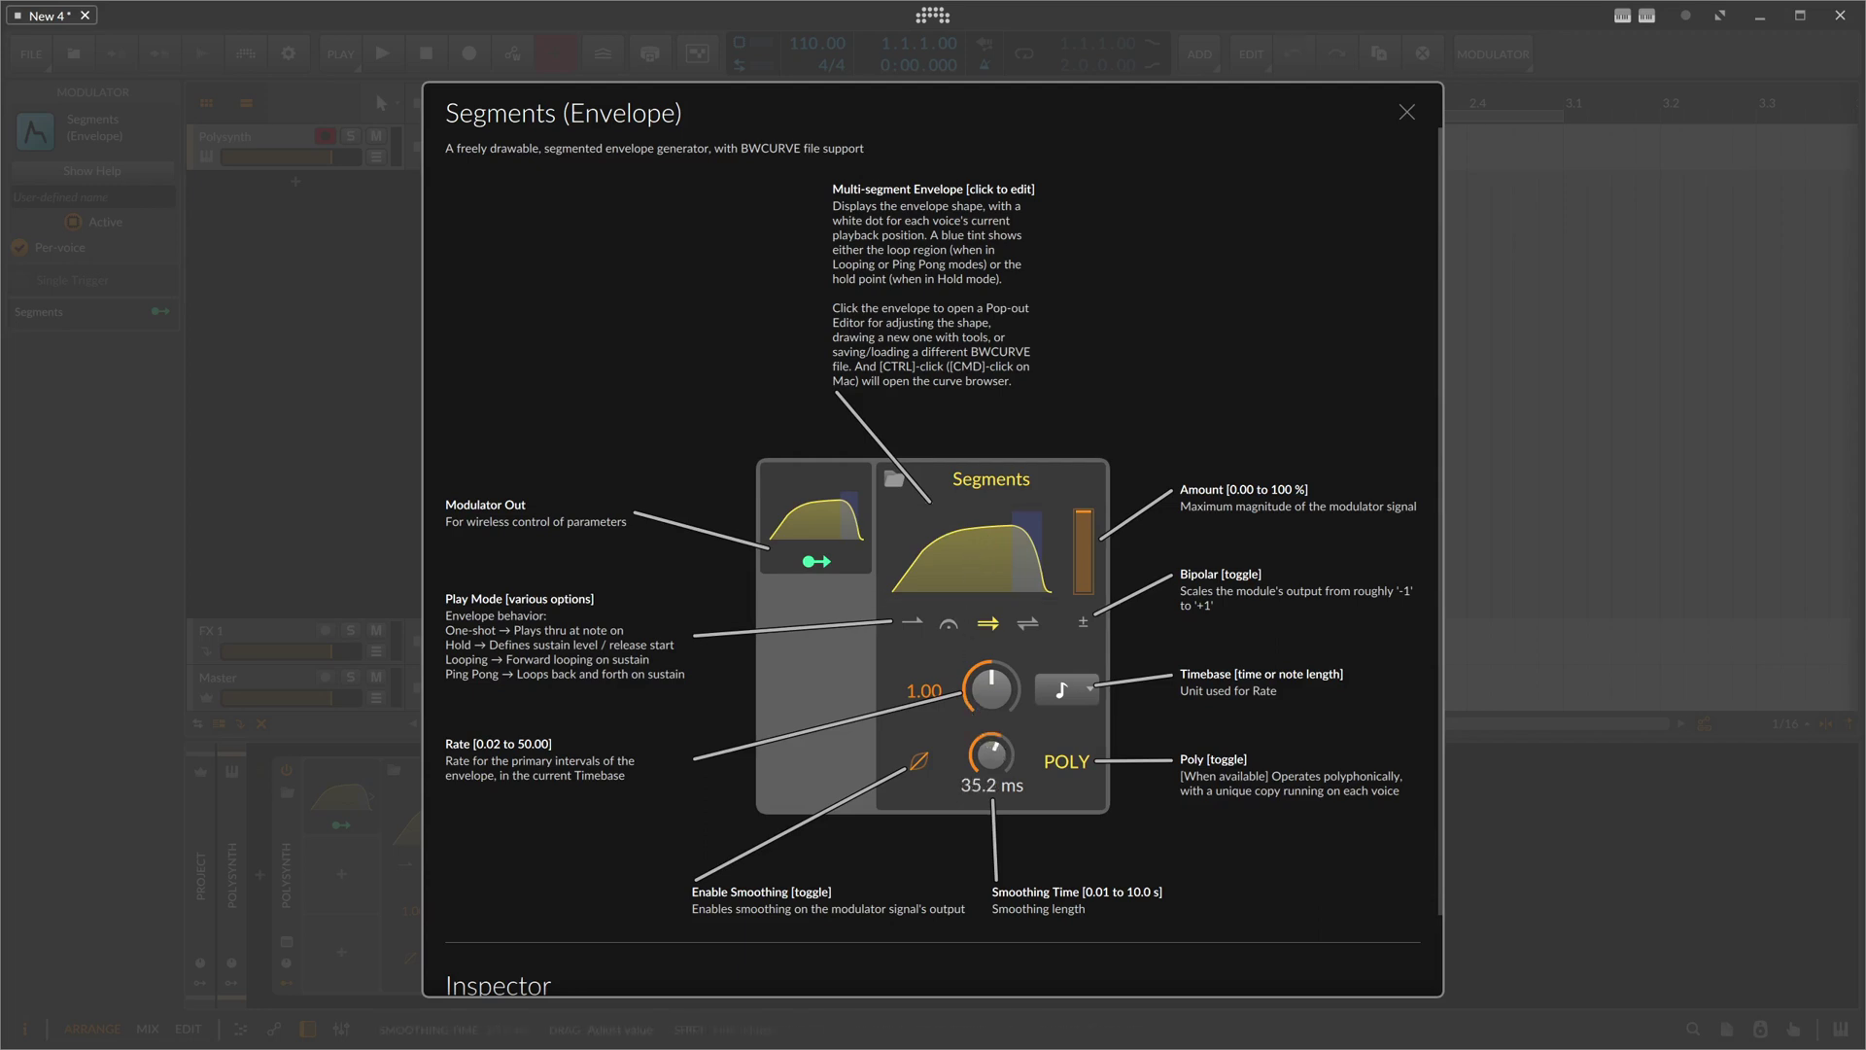
{"action": "left_click", "coordinate": [918, 792]}
{"action": "left_click", "coordinate": [918, 762]}
{"action": "left_click", "coordinate": [1076, 766]}
{"action": "left_click", "coordinate": [1066, 768]}
{"action": "scroll", "coordinate": [755, 637], "scroll_direction": "down", "scroll_amount": 1}
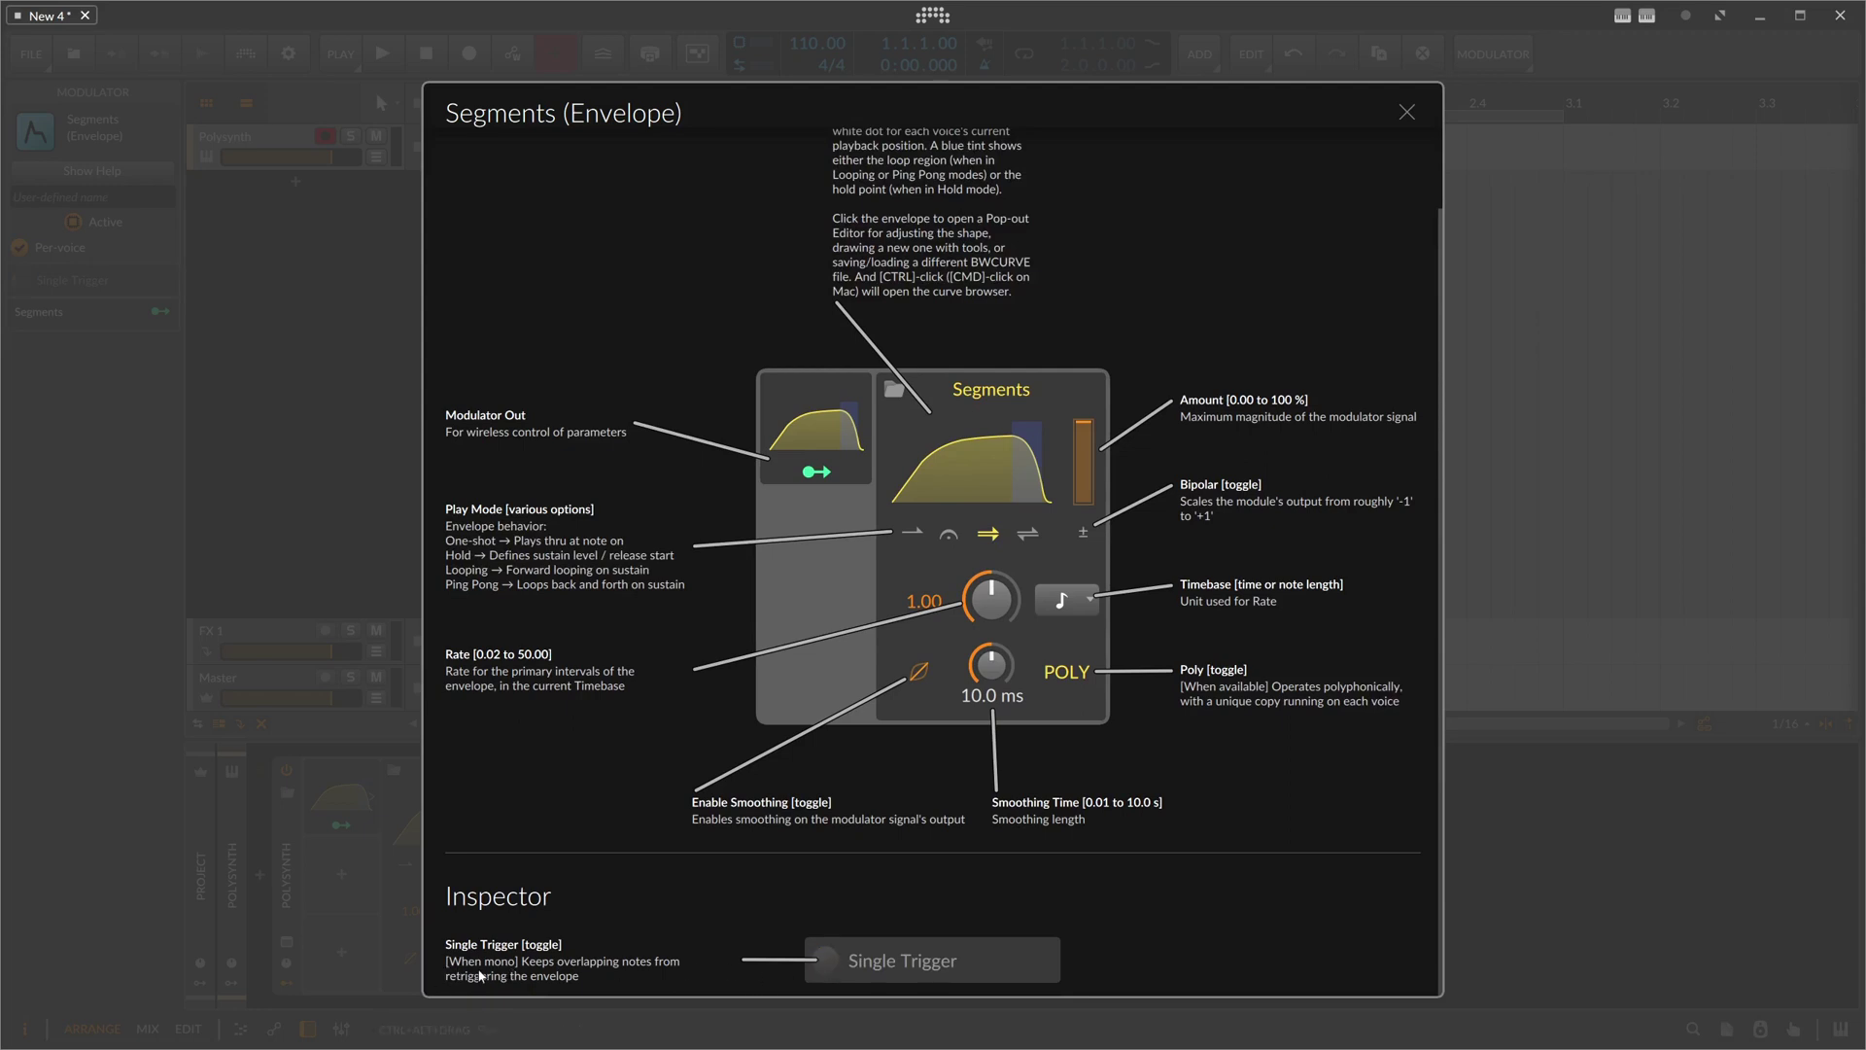
{"action": "left_click", "coordinate": [1069, 675]}
{"action": "left_click", "coordinate": [1069, 675]}
{"action": "left_click", "coordinate": [1069, 675]}
{"action": "left_click", "coordinate": [1066, 675]}
Step: Close the Segments help overview, then open and close the pop-out curve editor a few times
{"action": "left_click", "coordinate": [1407, 113]}
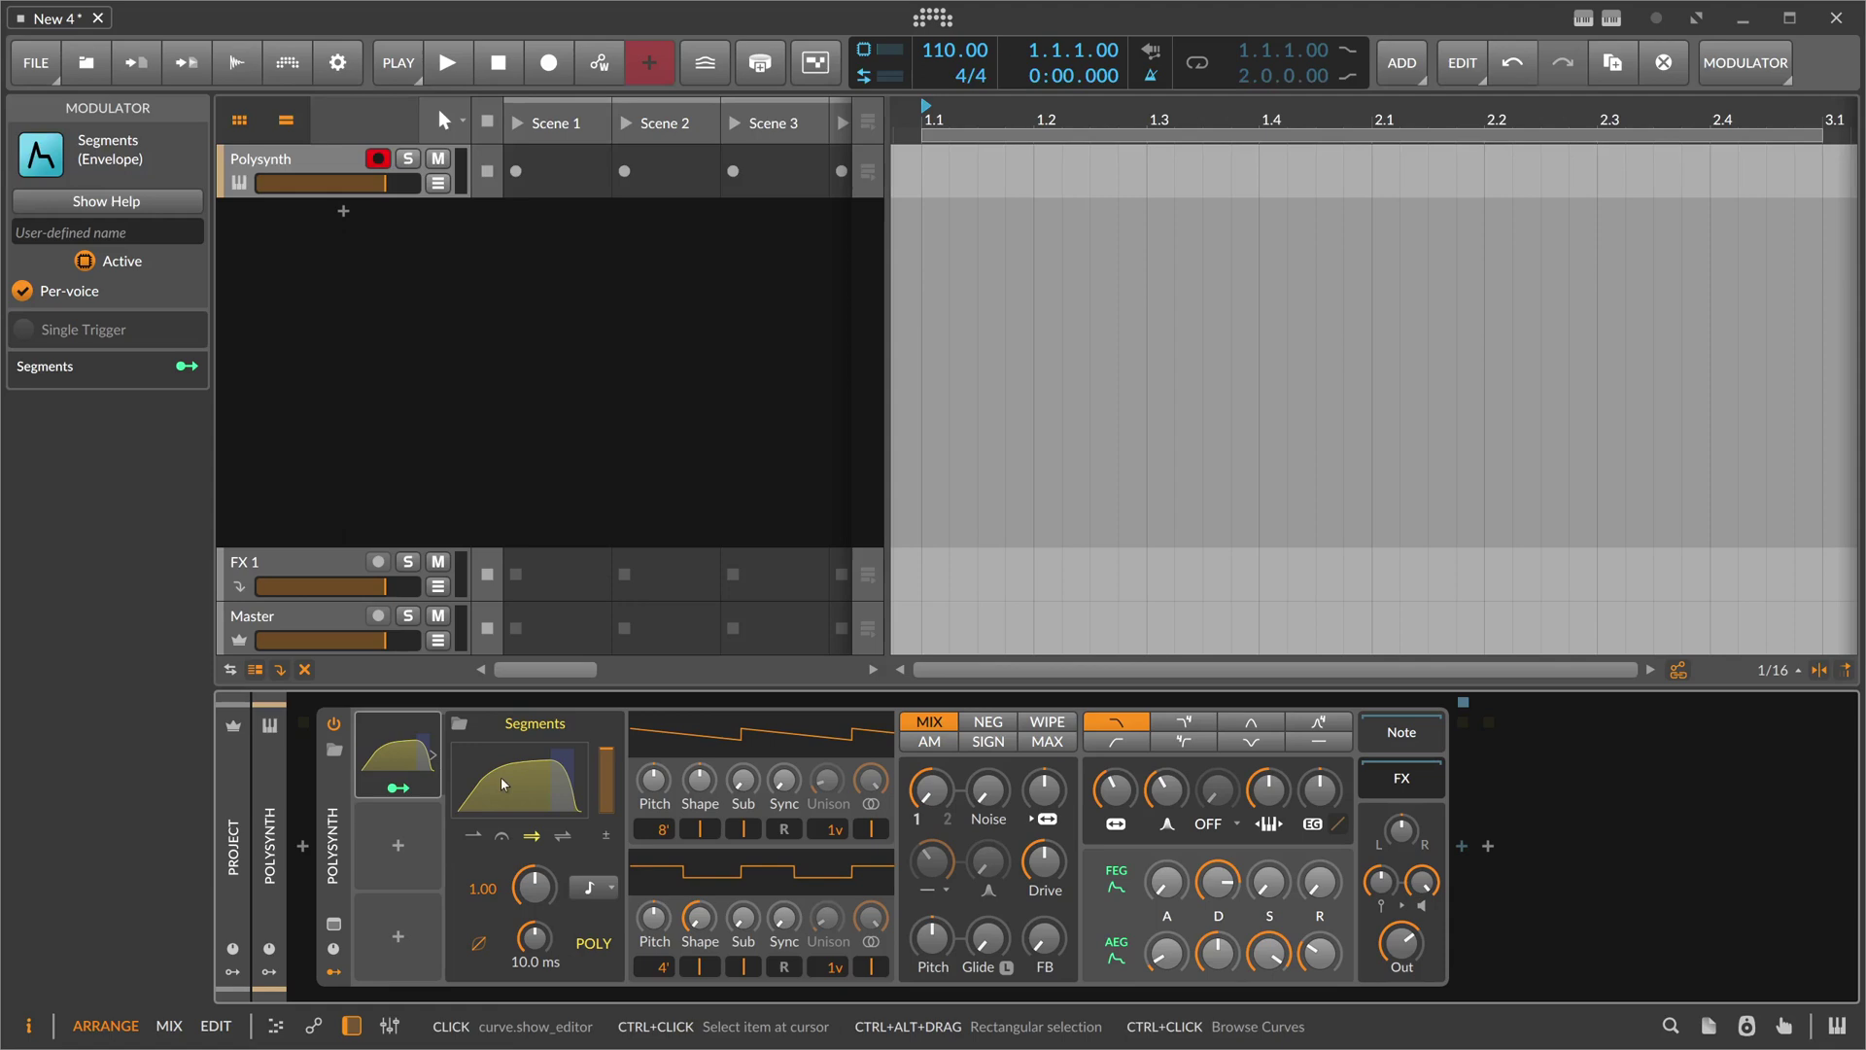
{"action": "left_click", "coordinate": [520, 795]}
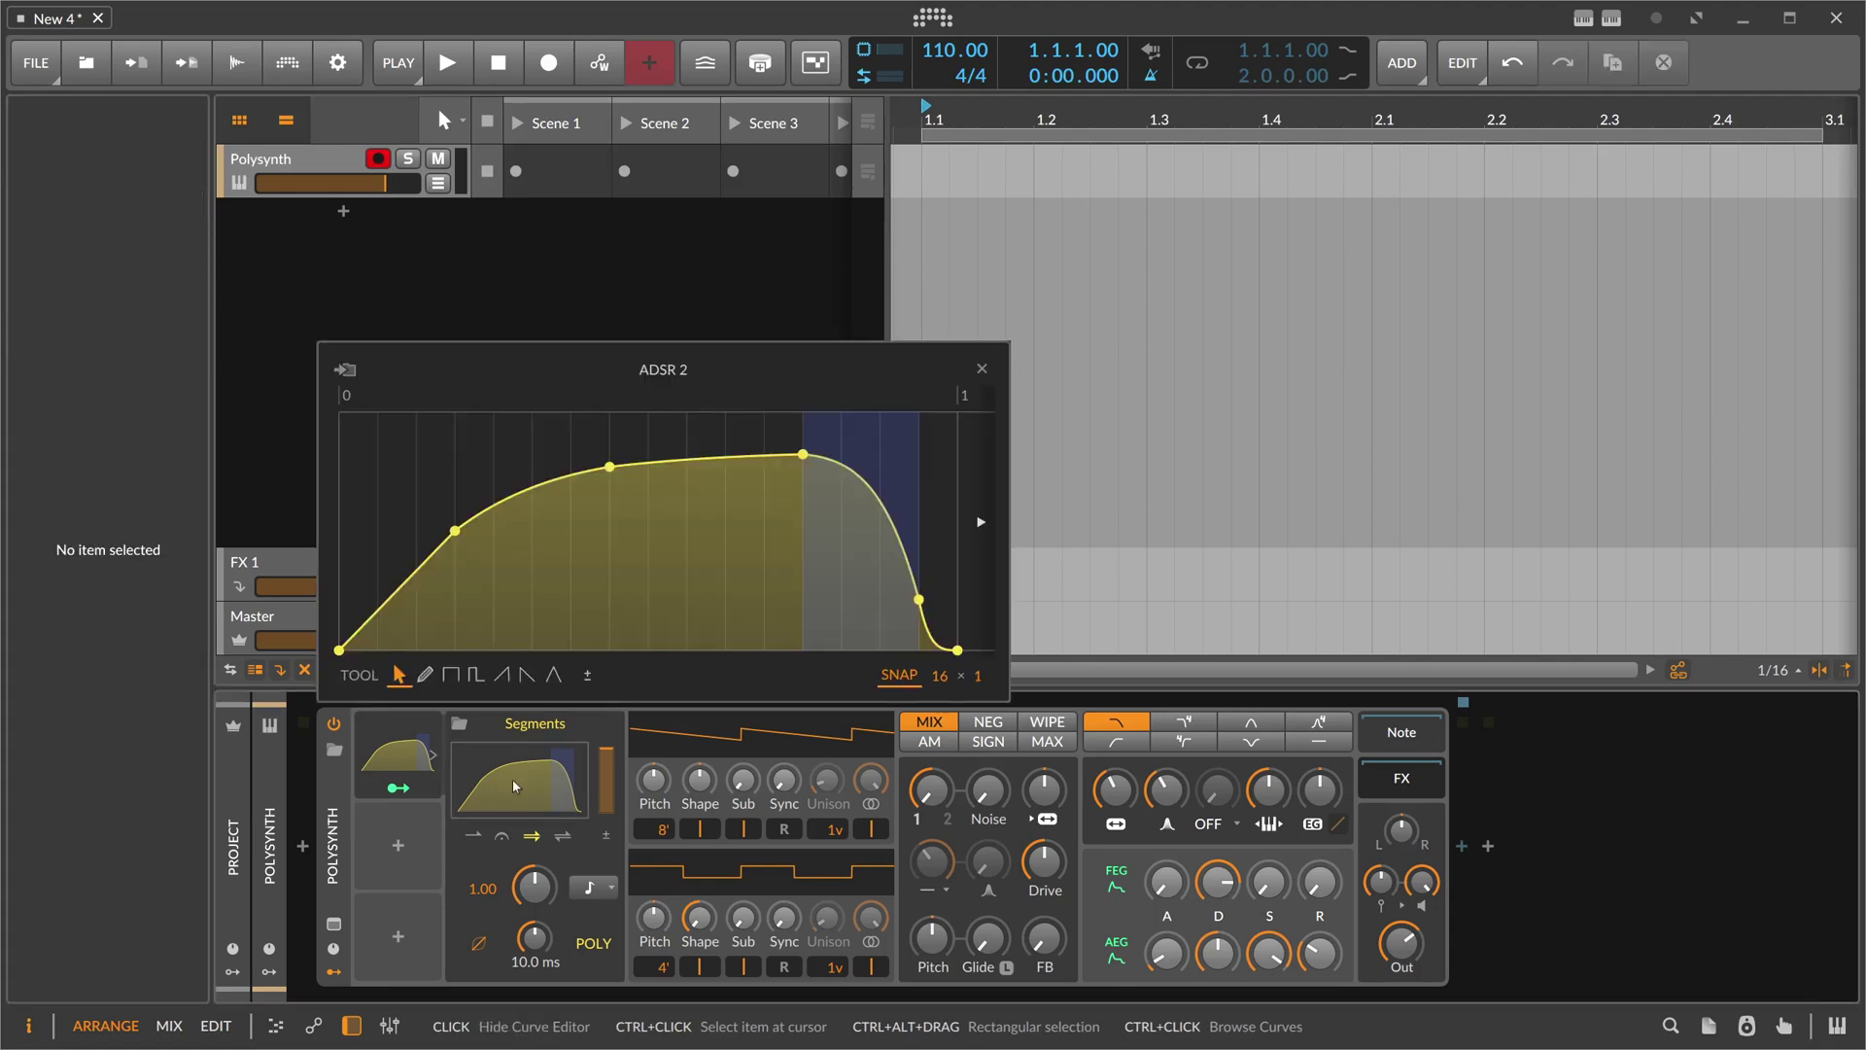
{"action": "left_click", "coordinate": [516, 789]}
{"action": "left_click", "coordinate": [525, 804]}
{"action": "left_click", "coordinate": [525, 804]}
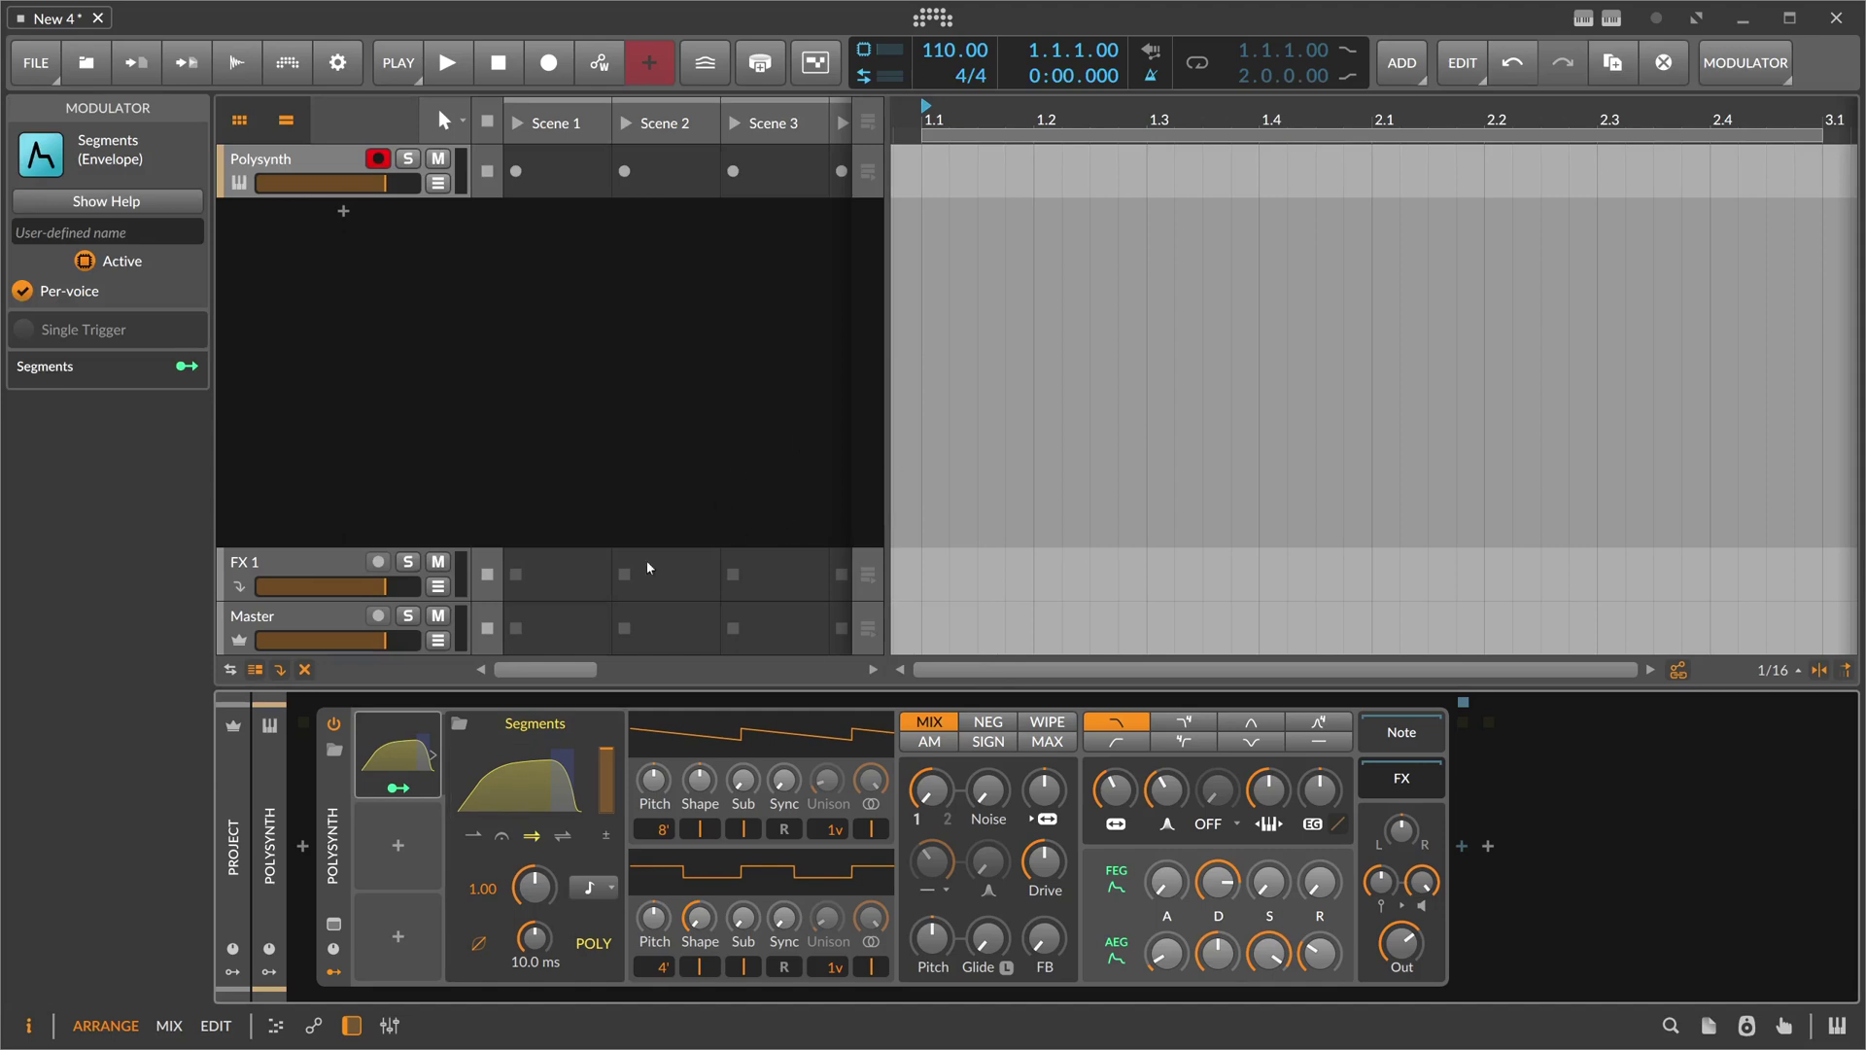
{"action": "left_click", "coordinate": [529, 770]}
{"action": "left_click", "coordinate": [534, 786]}
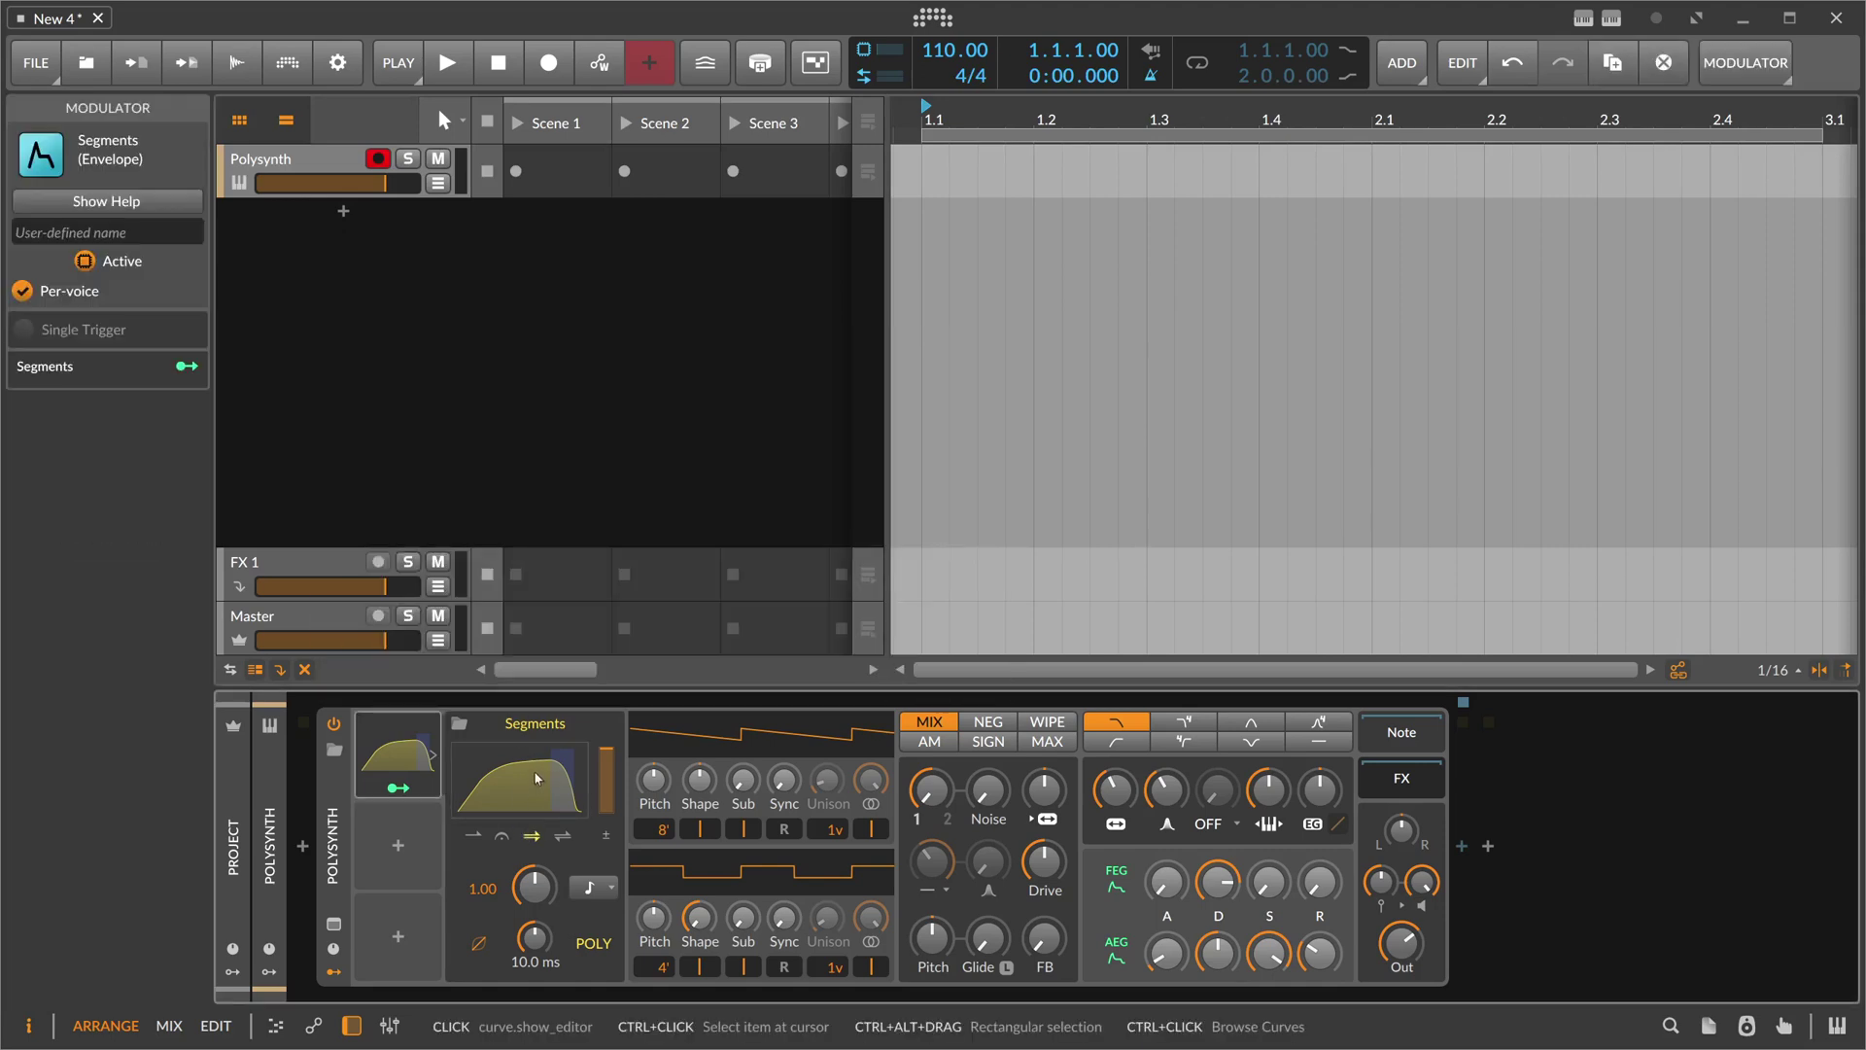
Step: Load the spiky multi-peak curve from the curve library into the envelope
{"action": "right_click", "coordinate": [523, 774]}
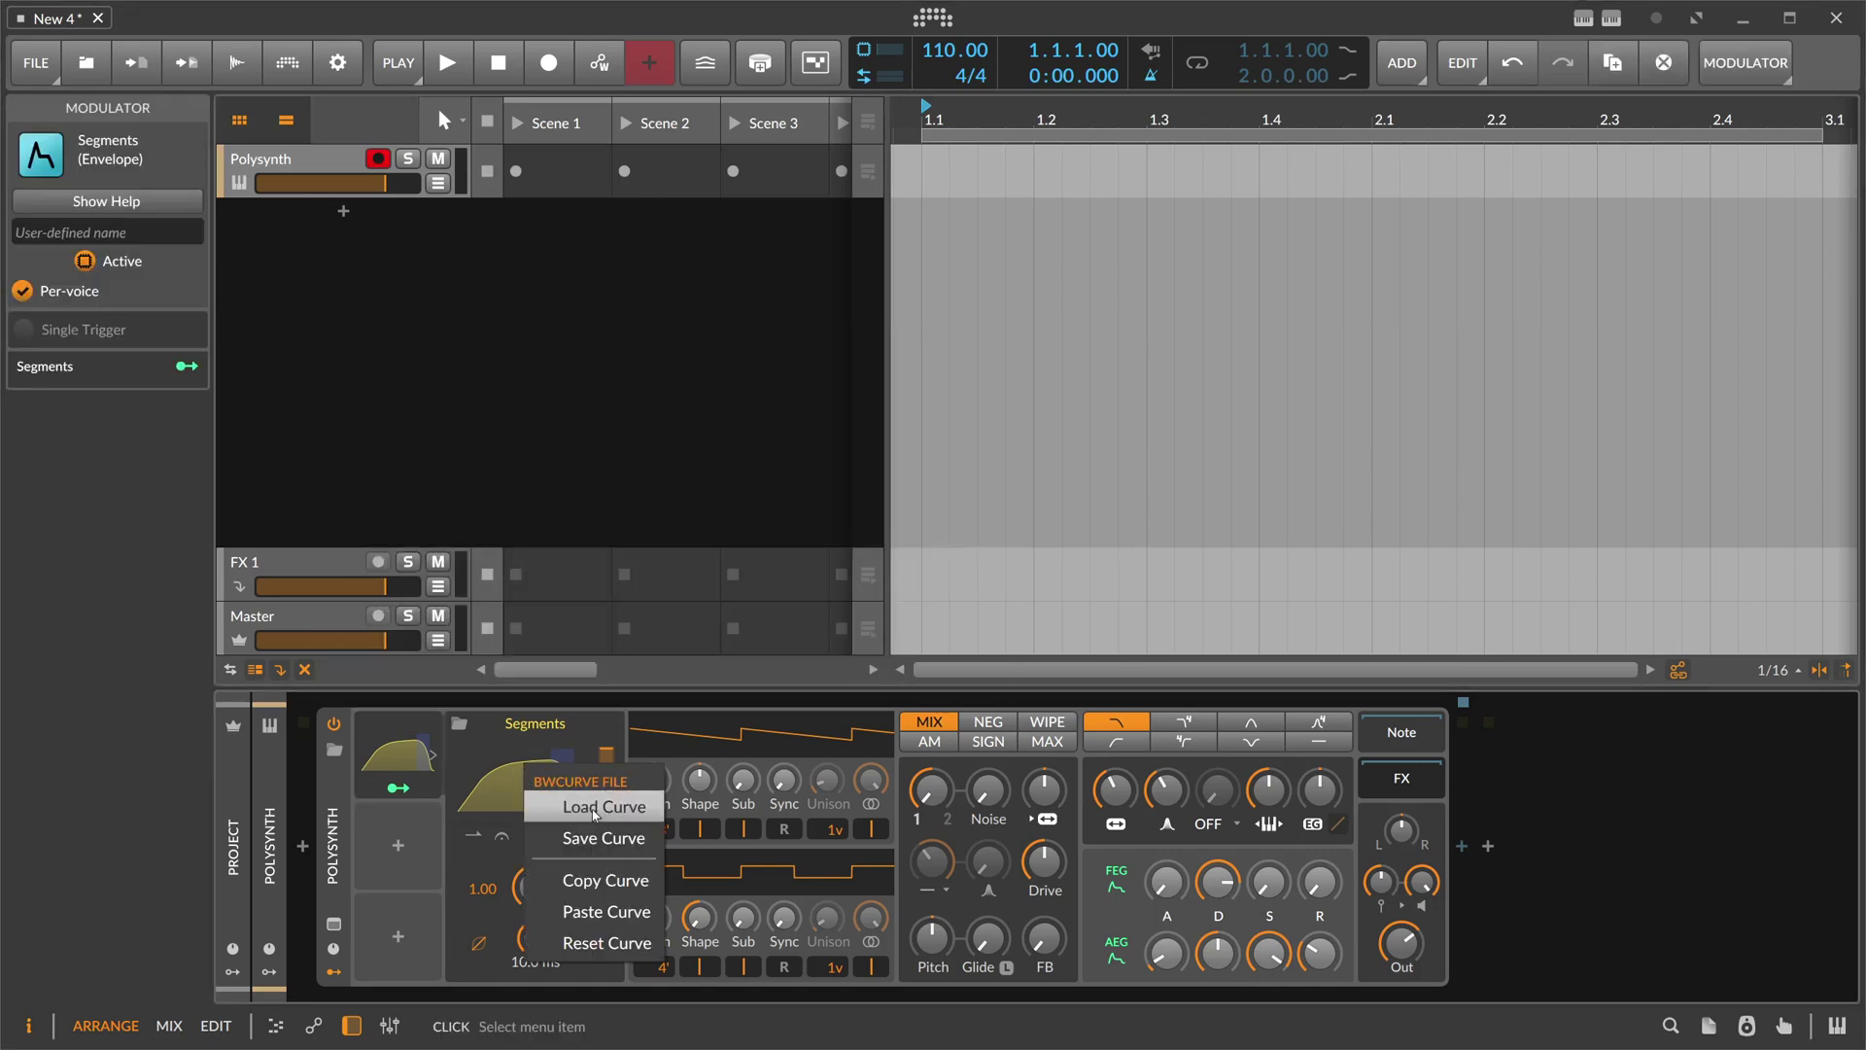
{"action": "left_click", "coordinate": [595, 809]}
{"action": "double_click", "coordinate": [729, 669]}
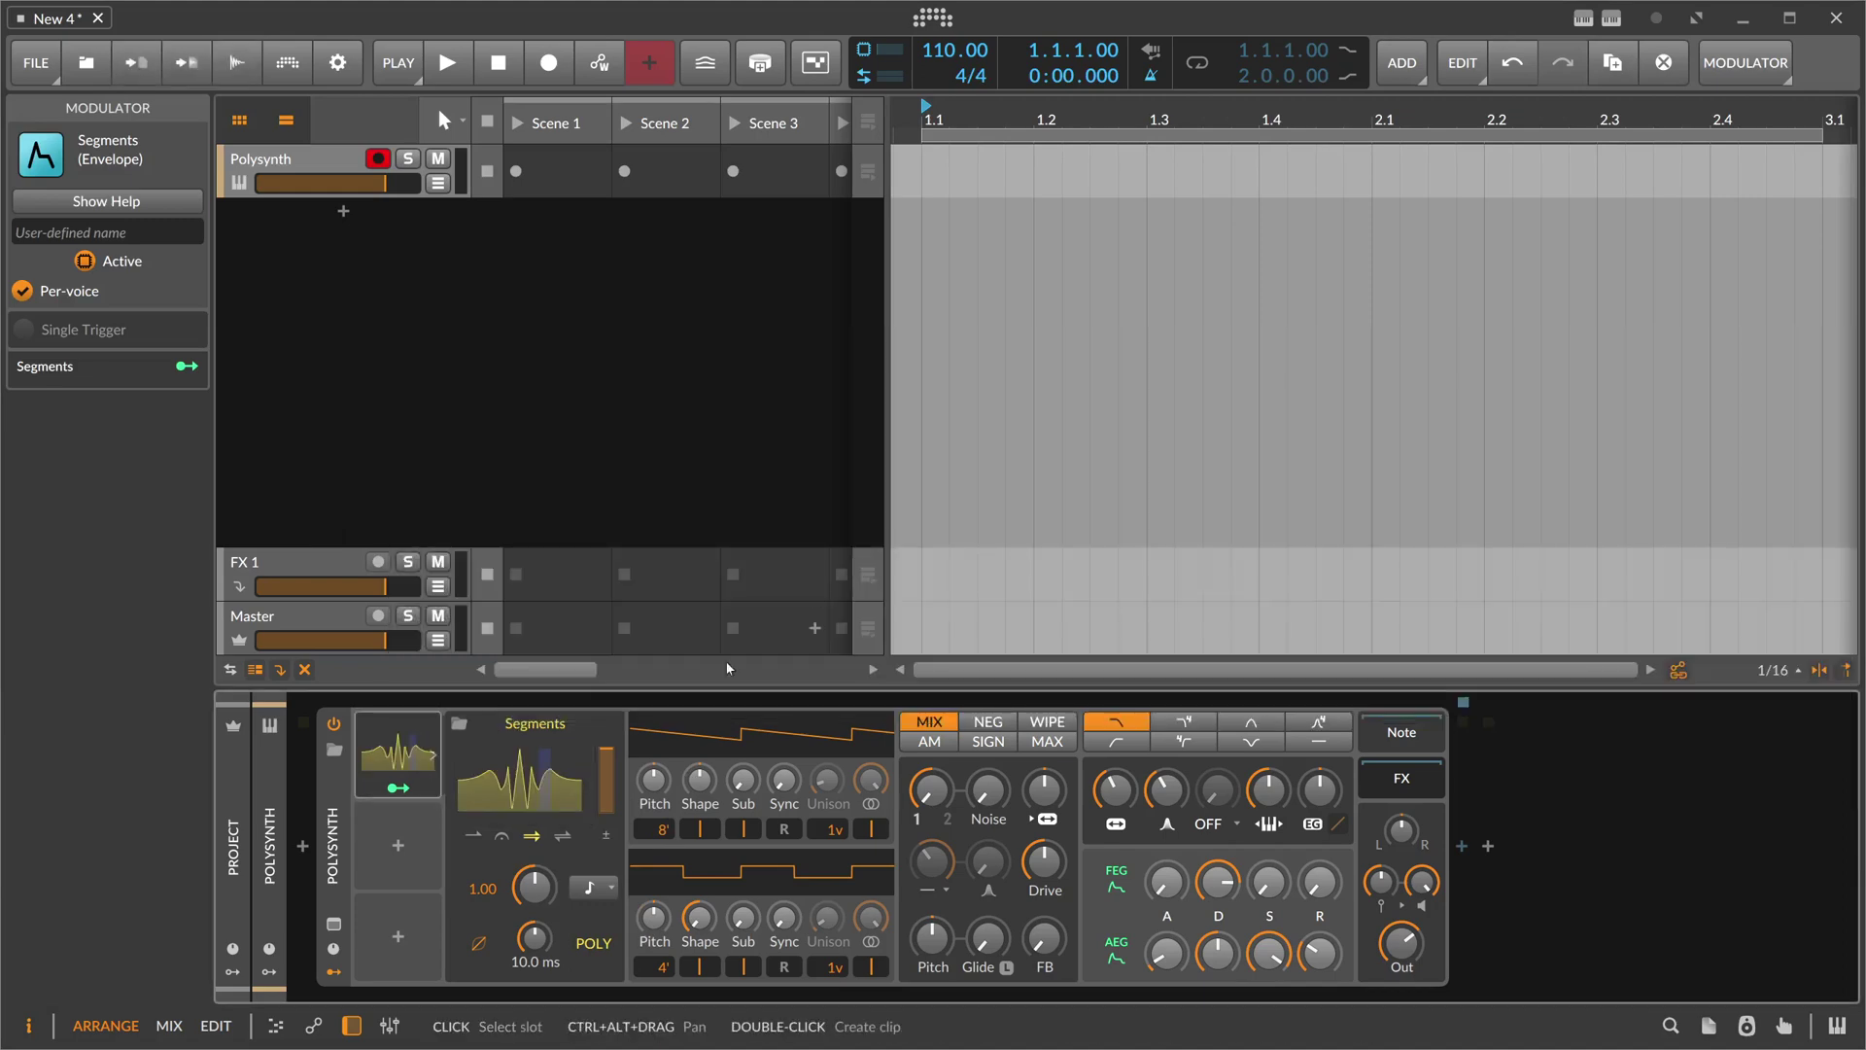
{"action": "right_click", "coordinate": [520, 777]}
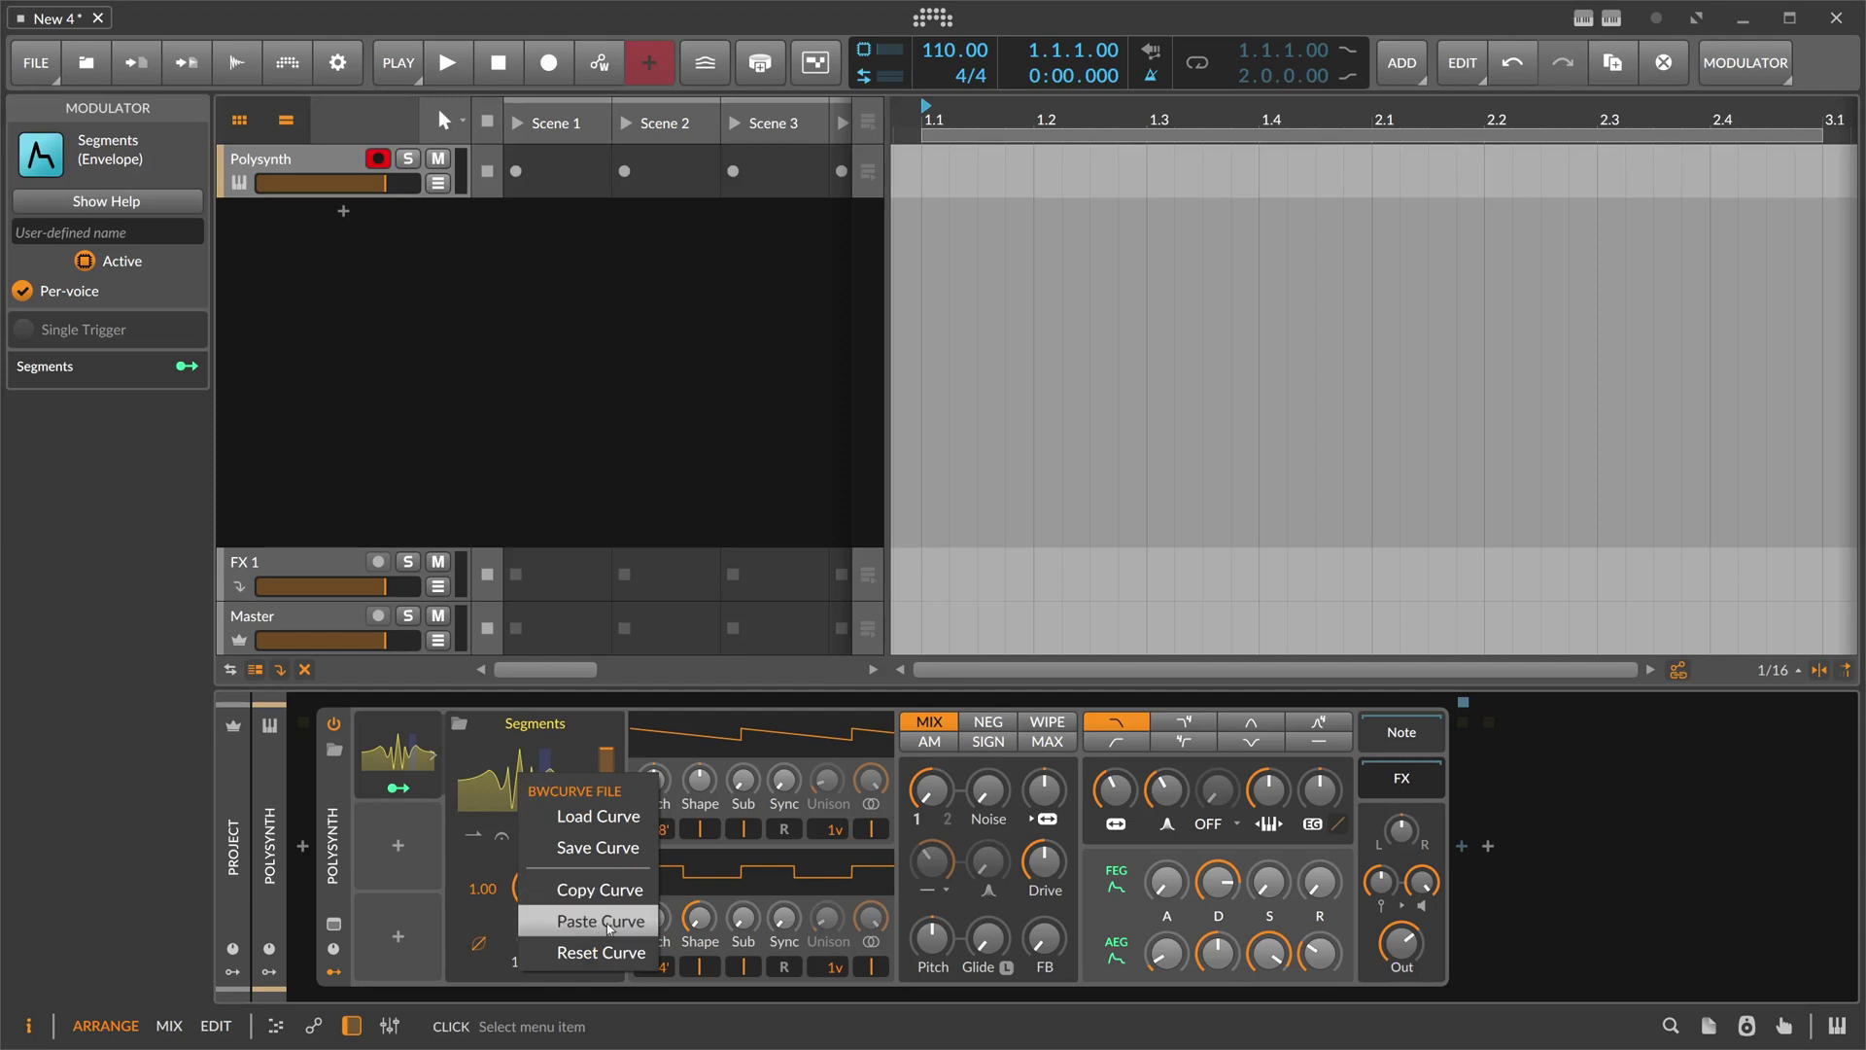
{"action": "left_click", "coordinate": [512, 760]}
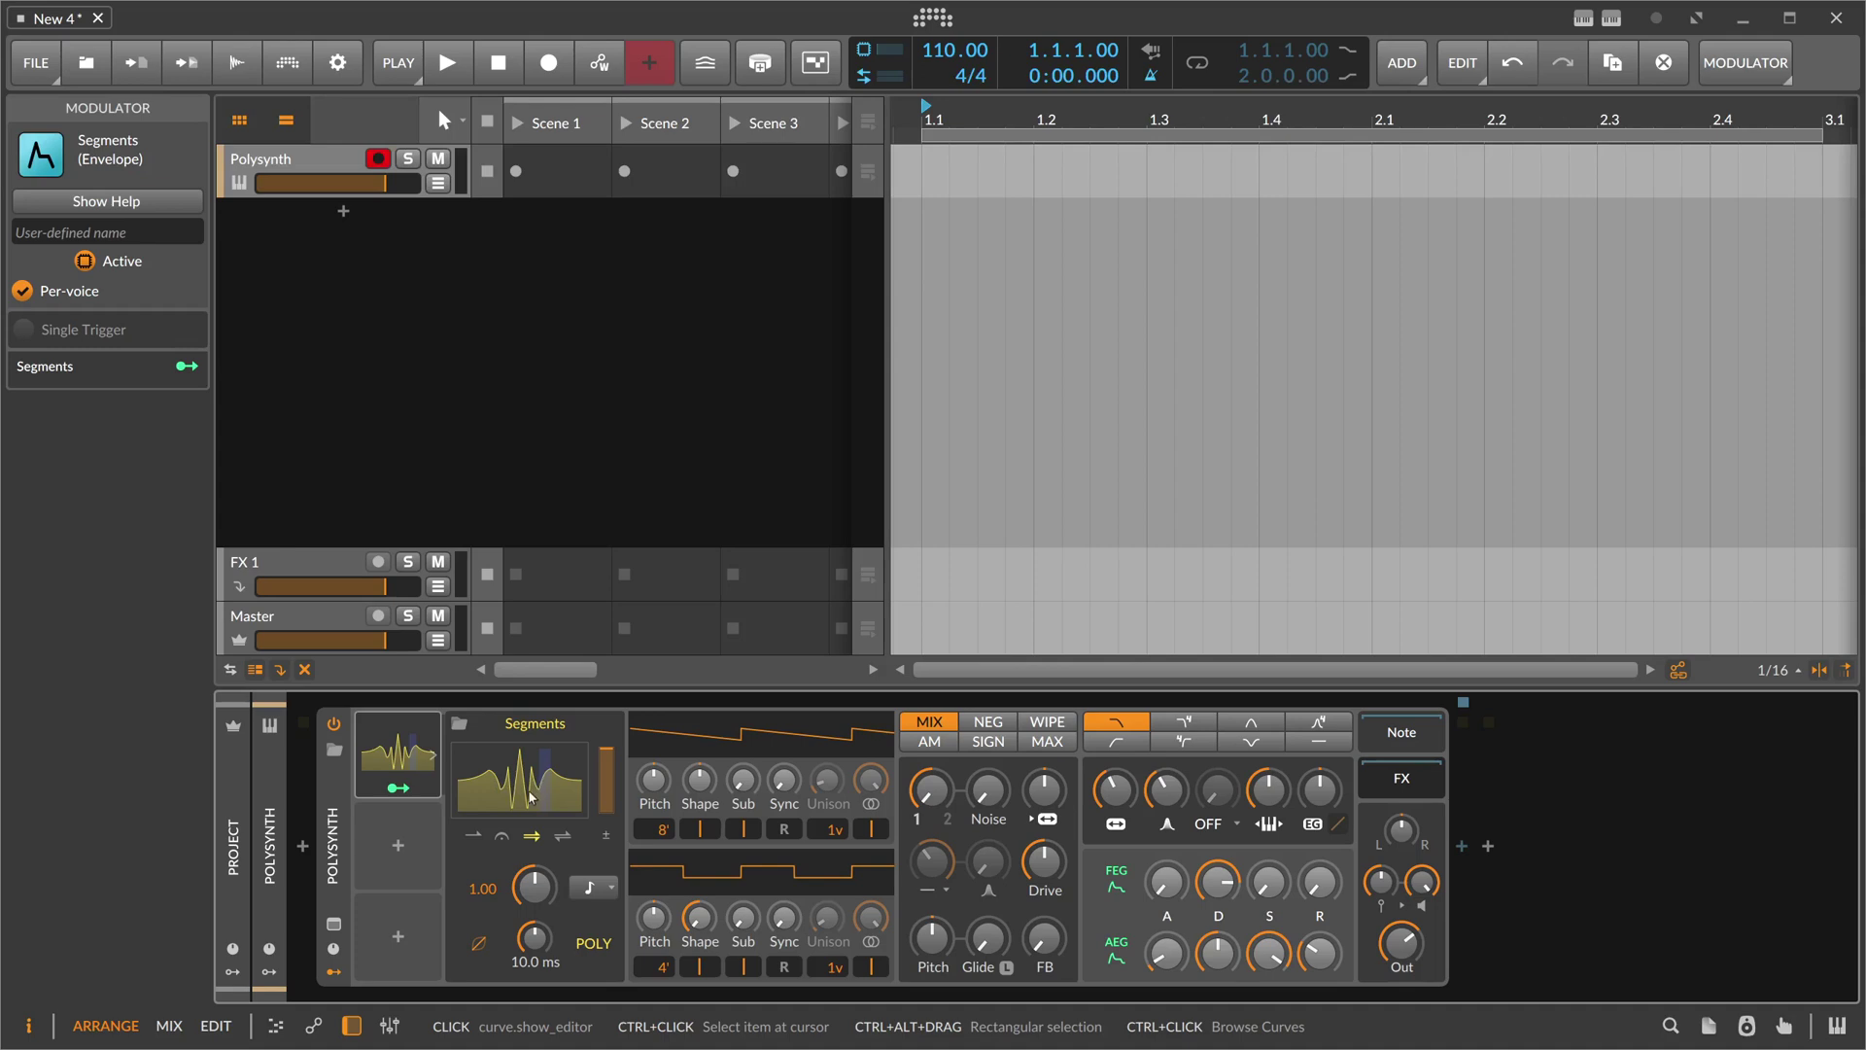
Step: Open the curve editor, move it to the top-left, and enlarge it to fill the arranger
{"action": "left_click", "coordinate": [526, 774]}
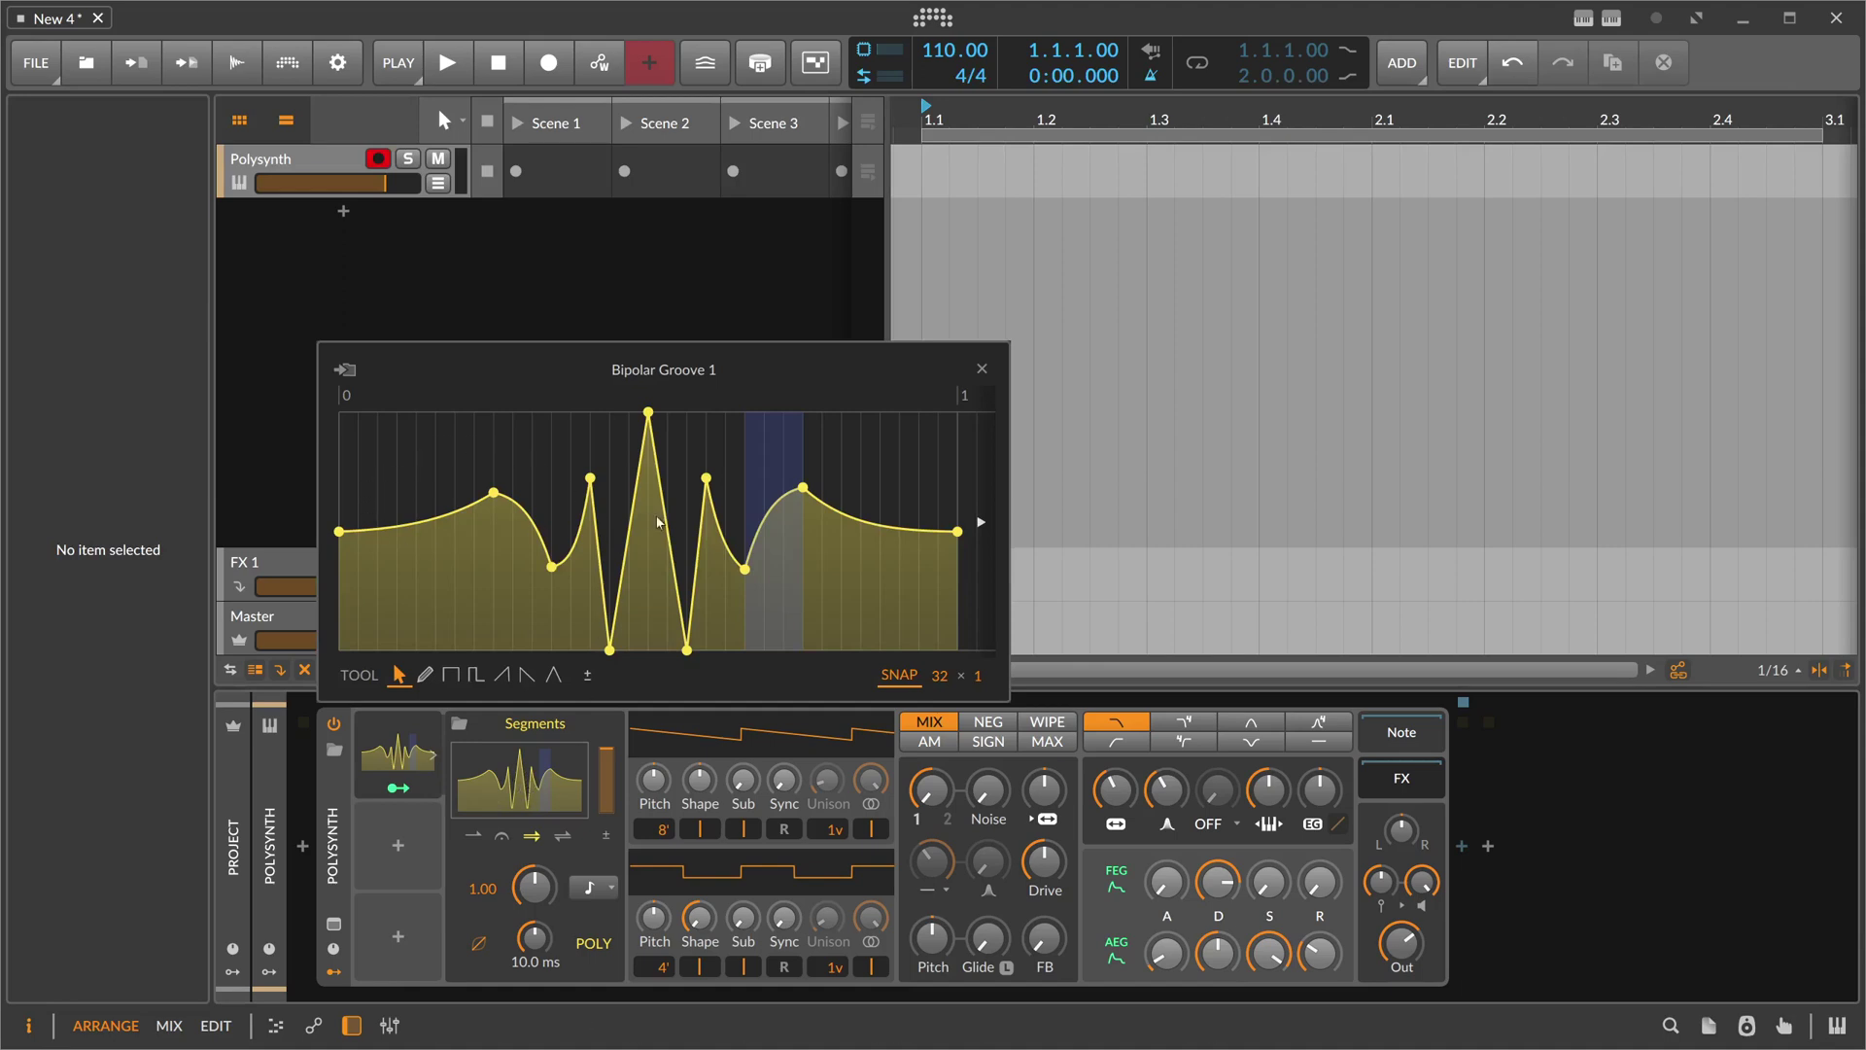
{"action": "left_click_drag", "start_coordinate": [636, 381], "coordinate": [533, 180]}
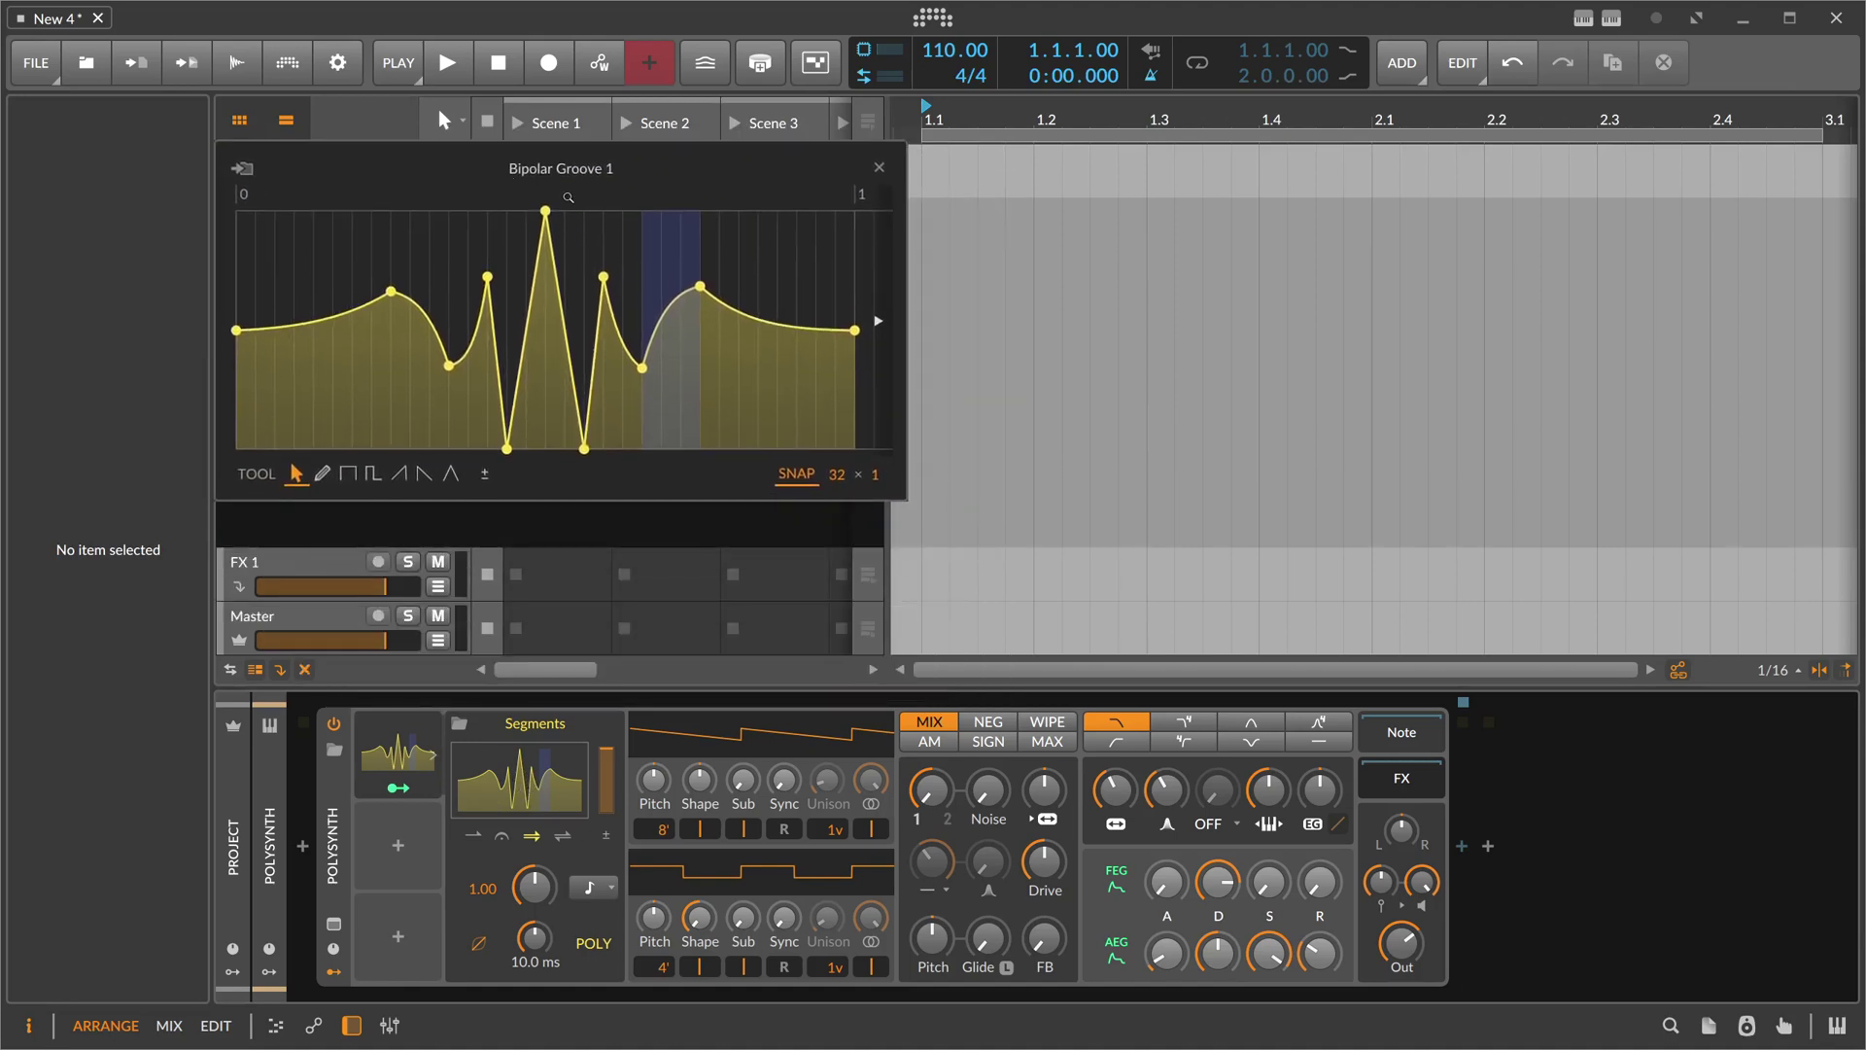
{"action": "left_click_drag", "start_coordinate": [908, 502], "coordinate": [1554, 683]}
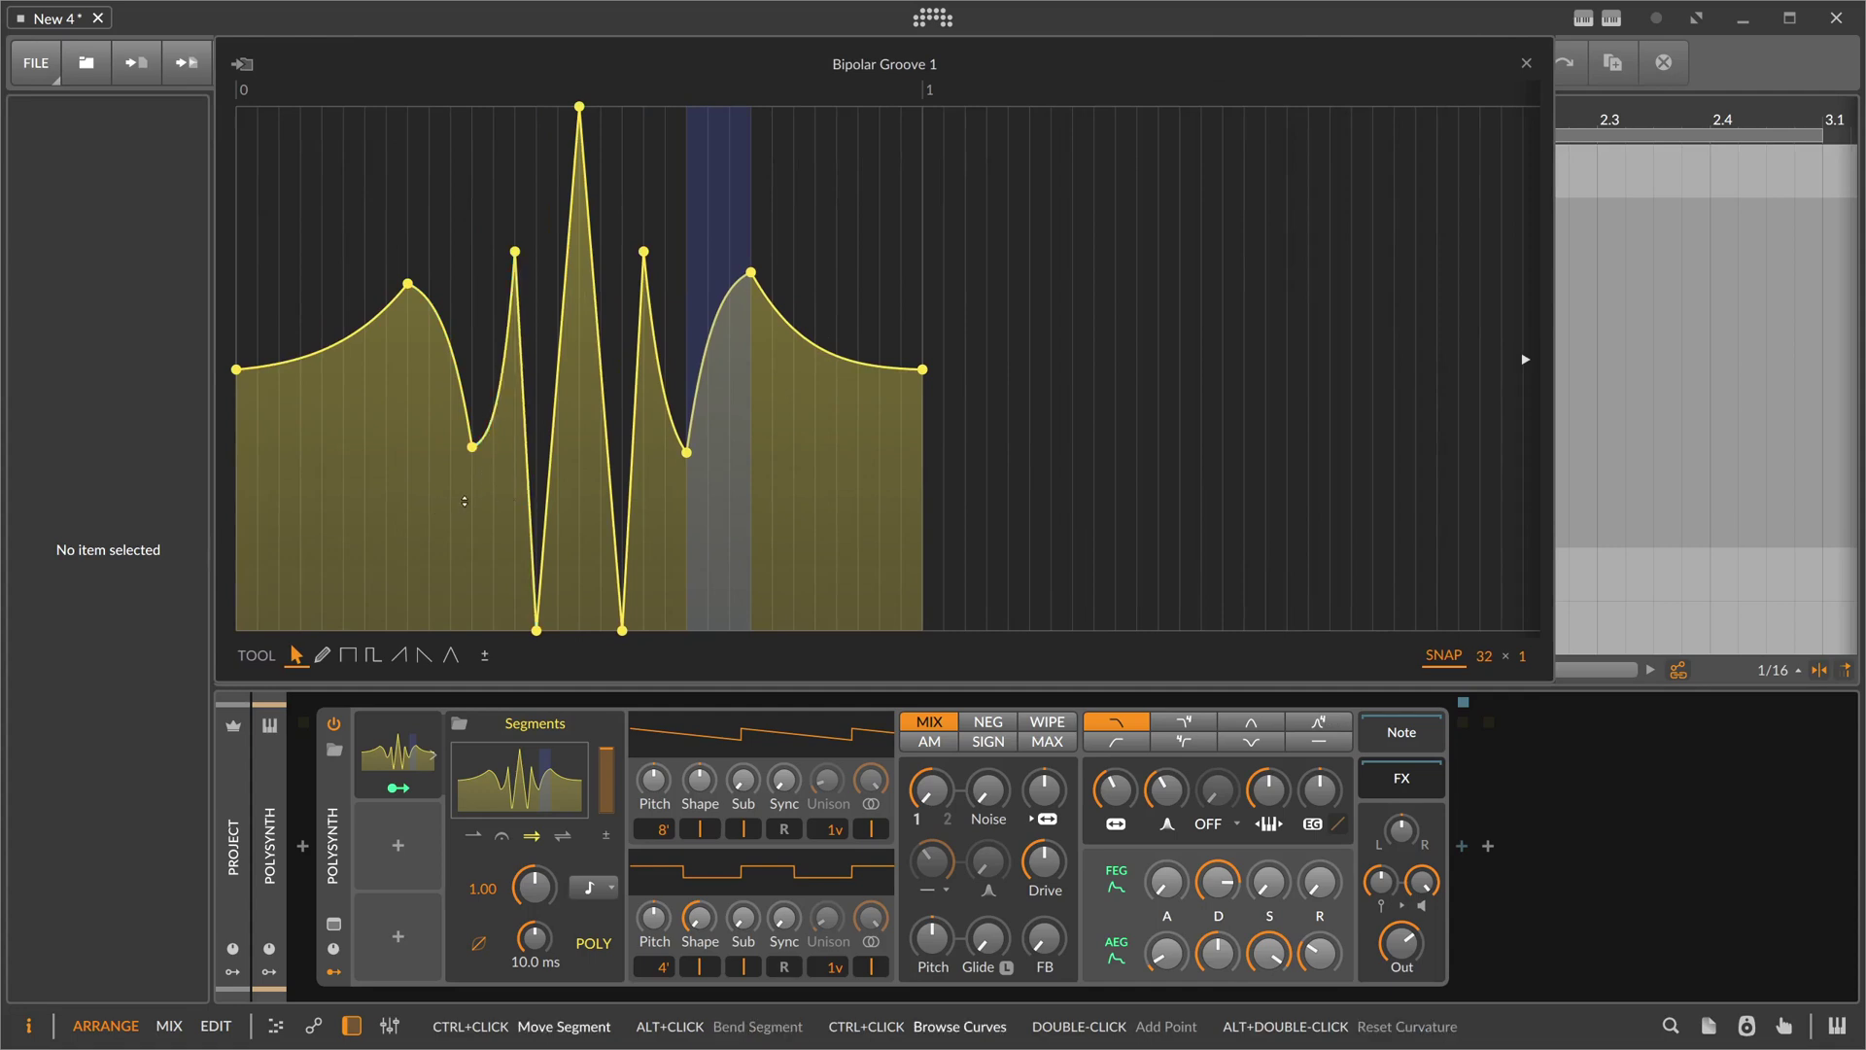
{"action": "scroll", "coordinate": [456, 506], "scroll_direction": "up", "scroll_amount": 2}
{"action": "scroll", "coordinate": [468, 501], "scroll_direction": "down", "scroll_amount": 3}
{"action": "scroll", "coordinate": [426, 507], "scroll_direction": "down", "scroll_amount": 1}
{"action": "scroll", "coordinate": [426, 507], "scroll_direction": "up", "scroll_amount": 1}
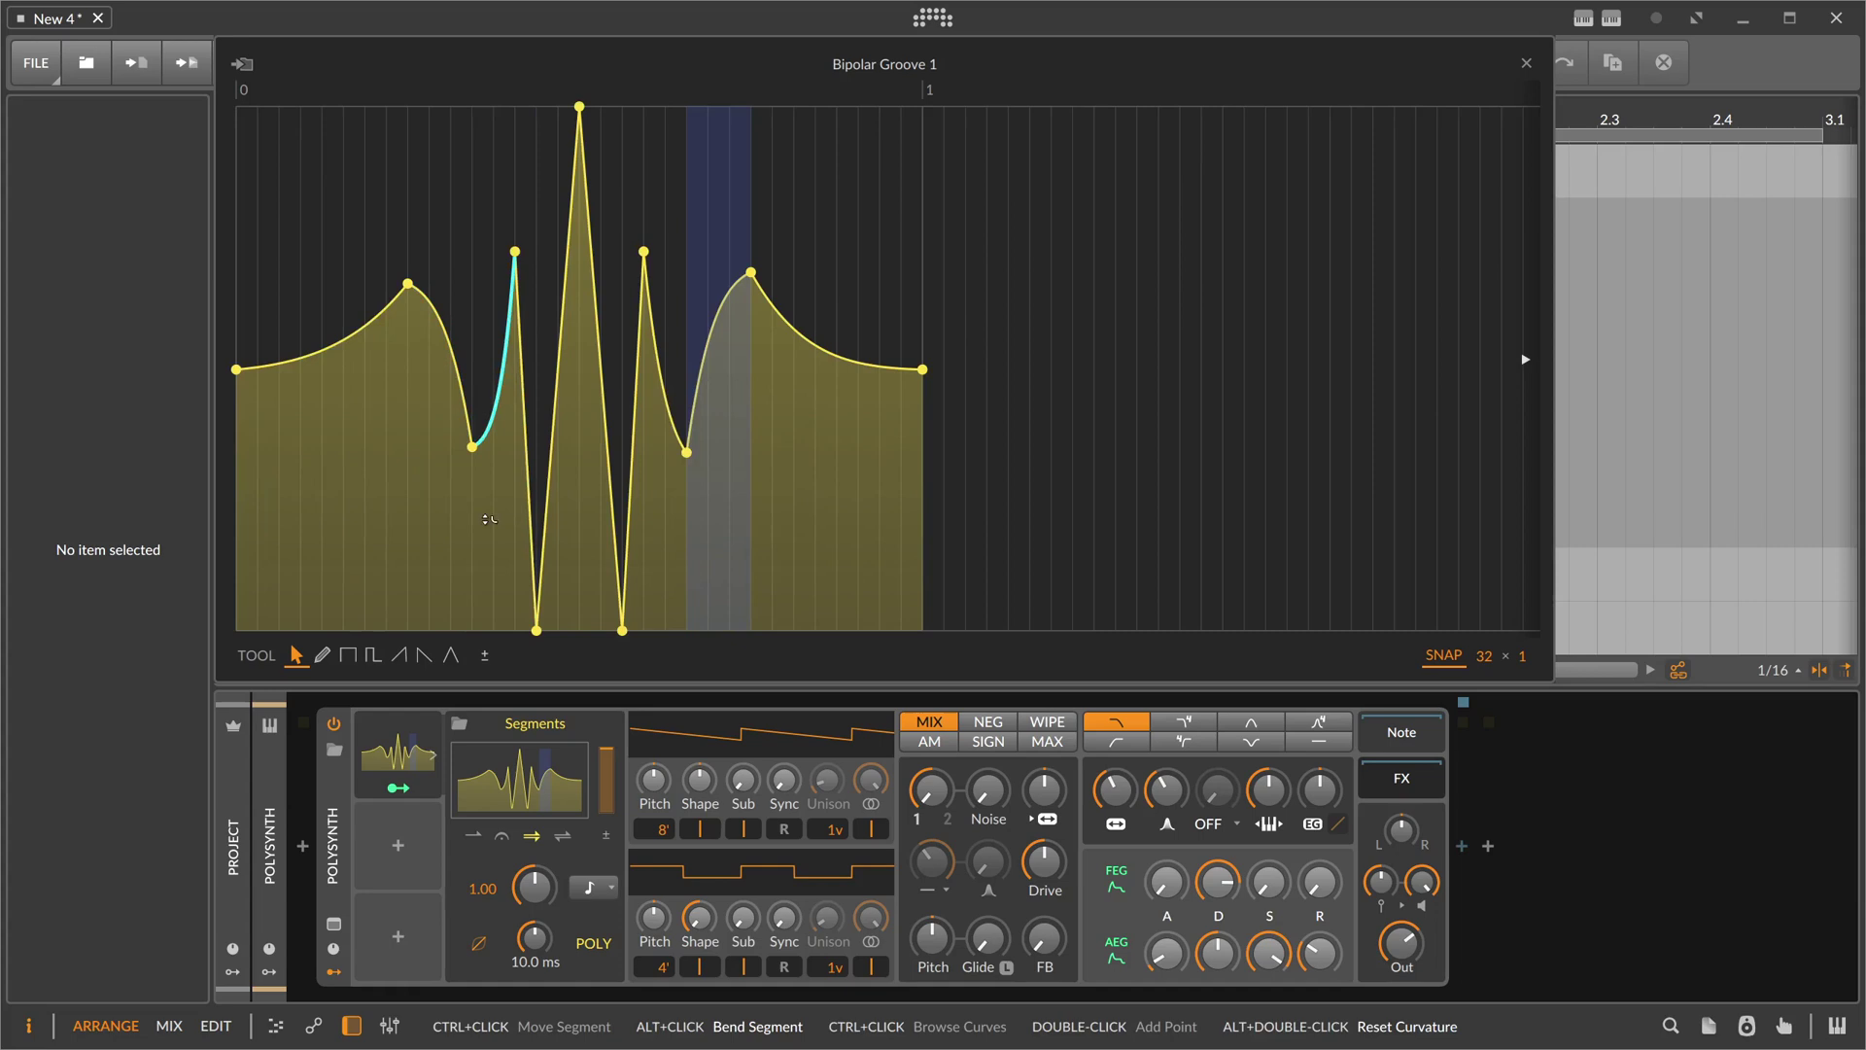
Step: Redraw the curve freehand with the Pencil tool across its full length
{"action": "left_click", "coordinate": [322, 655]}
{"action": "mouse_move", "coordinate": [253, 480]}
{"action": "left_mouse_down"}
{"action": "mouse_move", "coordinate": [408, 288]}
{"action": "mouse_move", "coordinate": [813, 477]}
{"action": "mouse_move", "coordinate": [1067, 364]}
{"action": "left_mouse_up"}
{"action": "mouse_move", "coordinate": [688, 539]}
{"action": "left_mouse_down"}
{"action": "mouse_move", "coordinate": [1366, 383]}
{"action": "mouse_move", "coordinate": [1512, 407]}
{"action": "left_mouse_up"}
Step: Add a run of low square steps near the start and lower snap to 8
{"action": "left_click", "coordinate": [347, 656]}
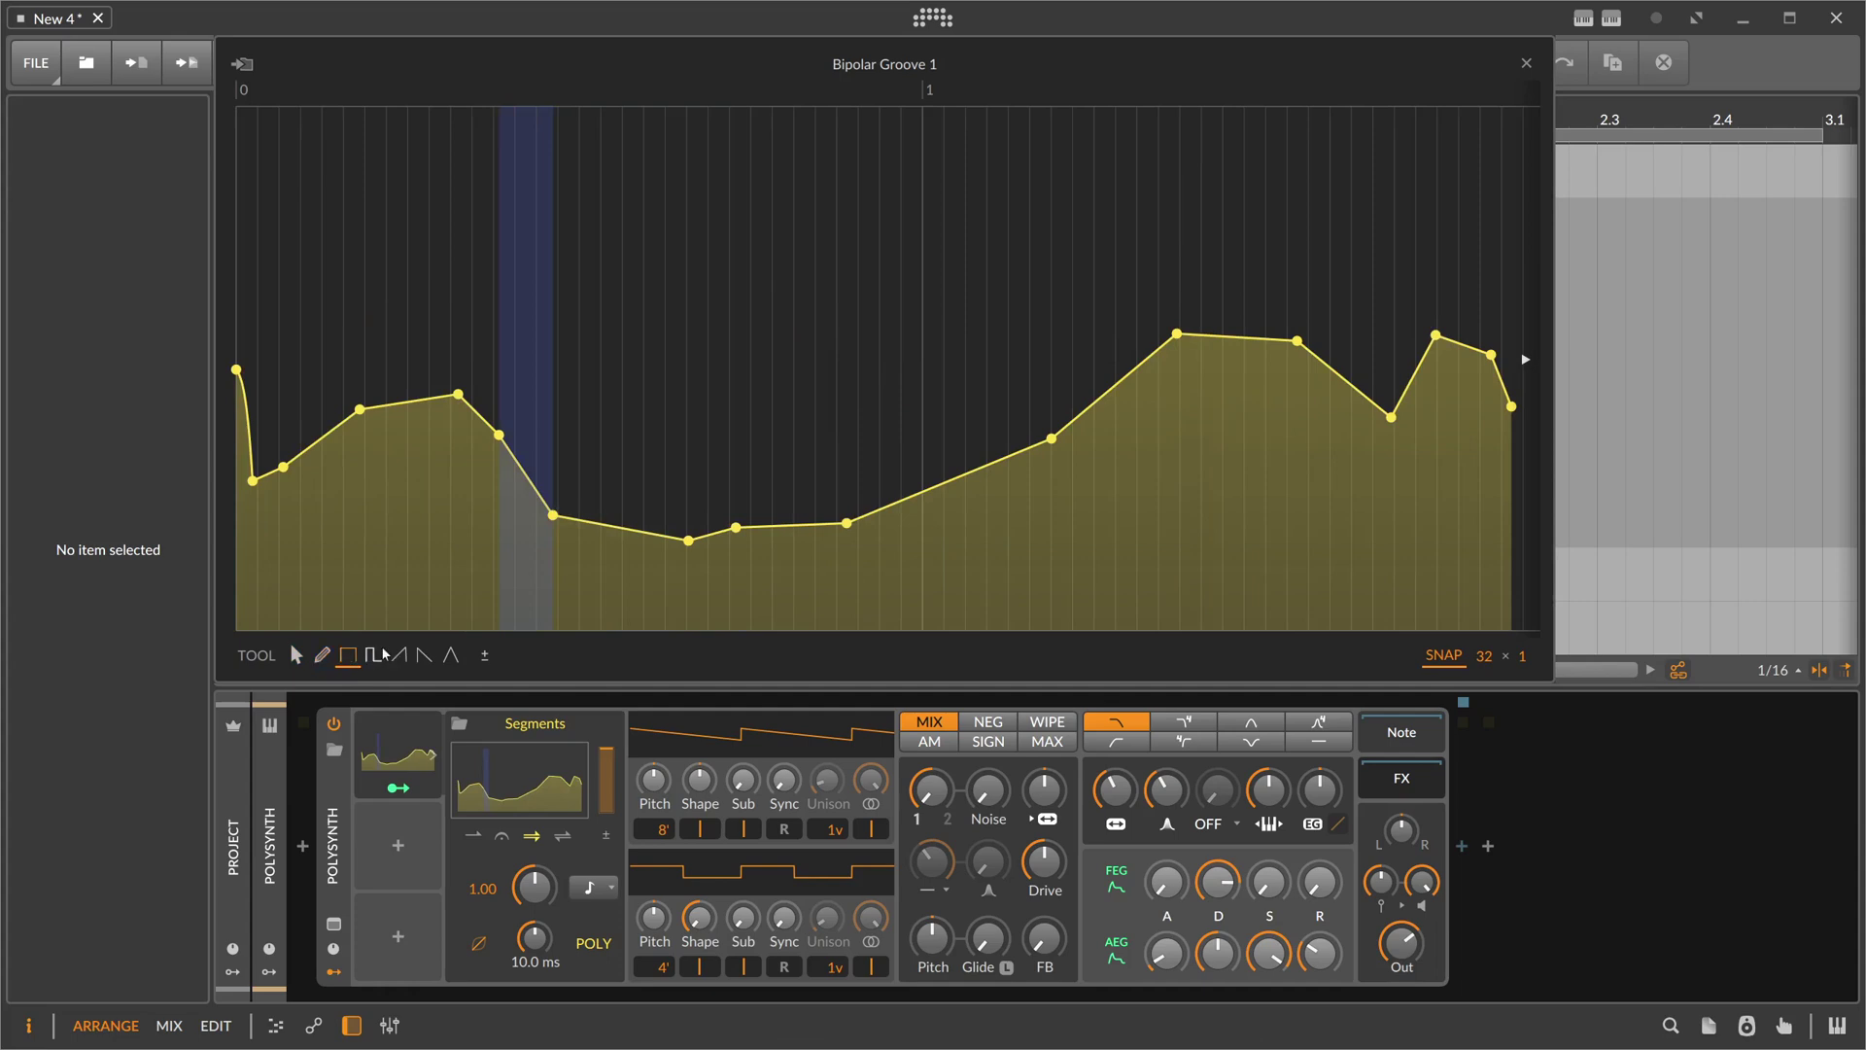
{"action": "left_click", "coordinate": [350, 533]}
{"action": "mouse_move", "coordinate": [350, 534]}
{"action": "left_mouse_down"}
{"action": "mouse_move", "coordinate": [387, 521]}
{"action": "mouse_move", "coordinate": [388, 566]}
{"action": "mouse_move", "coordinate": [442, 566]}
{"action": "left_mouse_up"}
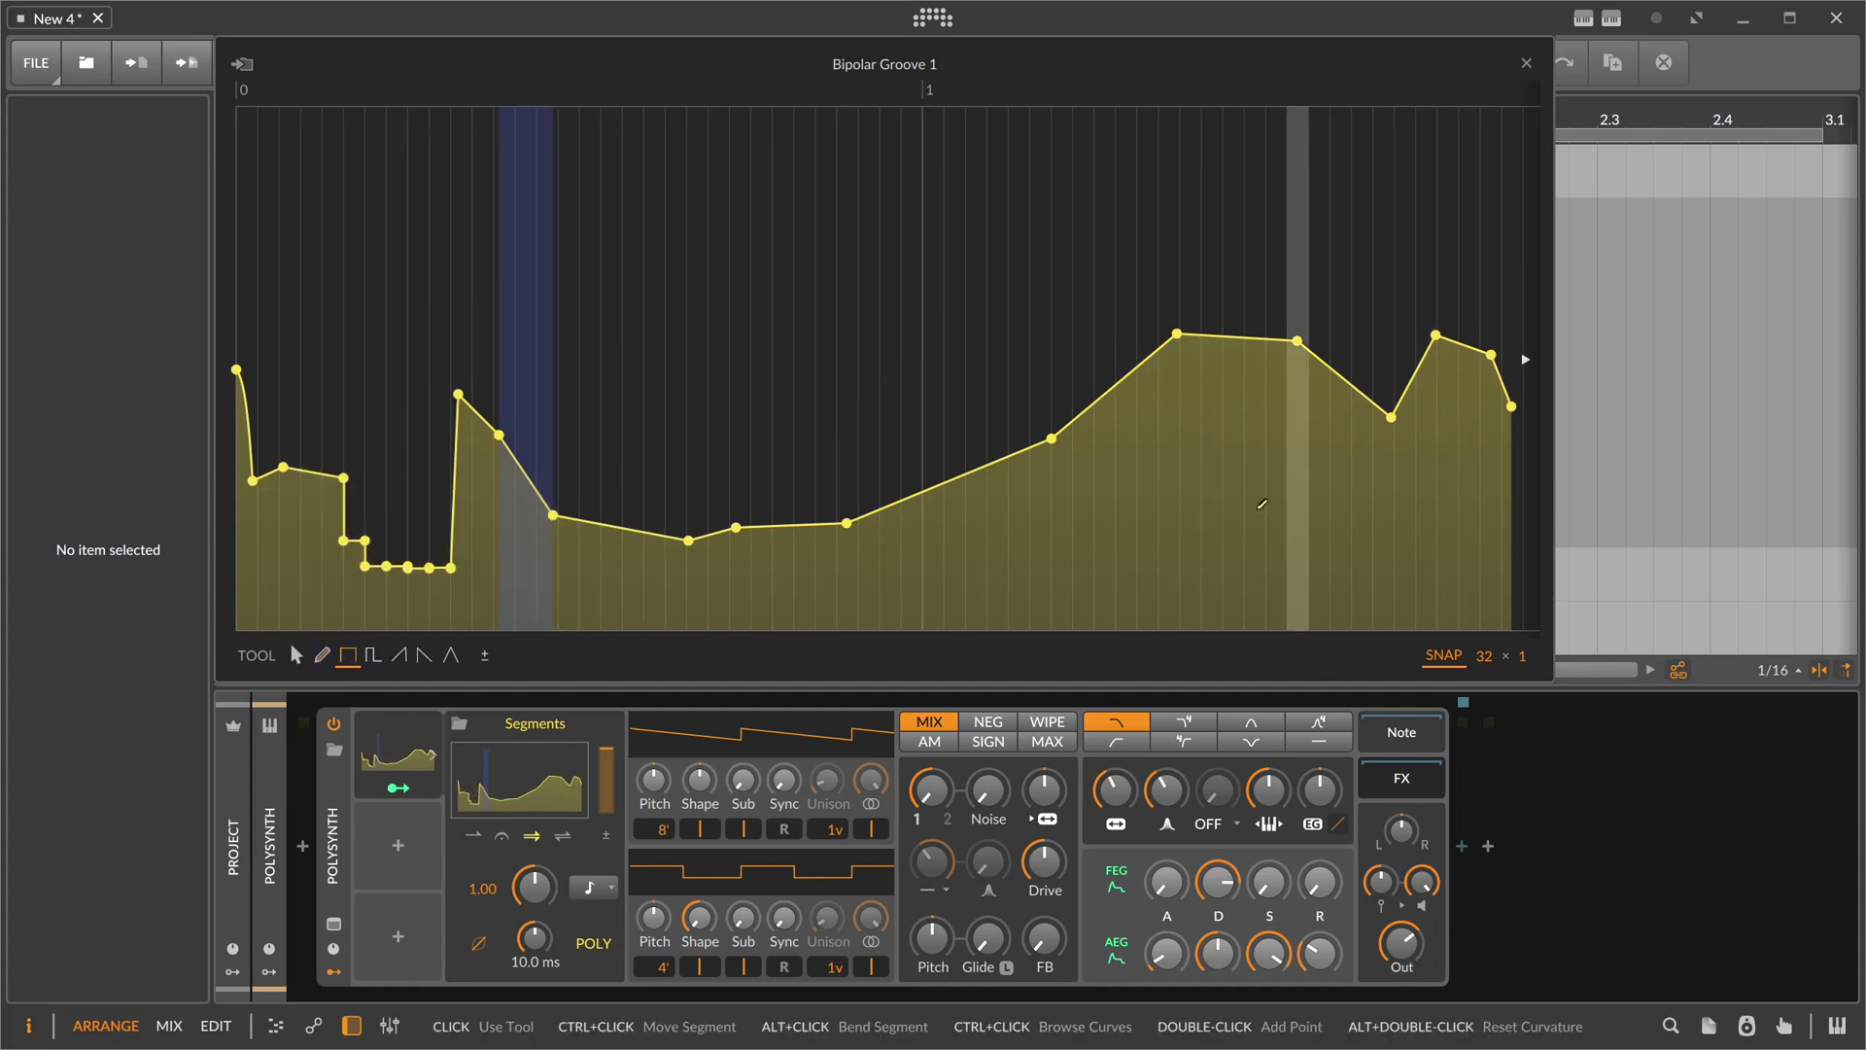
{"action": "left_click_drag", "start_coordinate": [1484, 656], "coordinate": [1484, 745]}
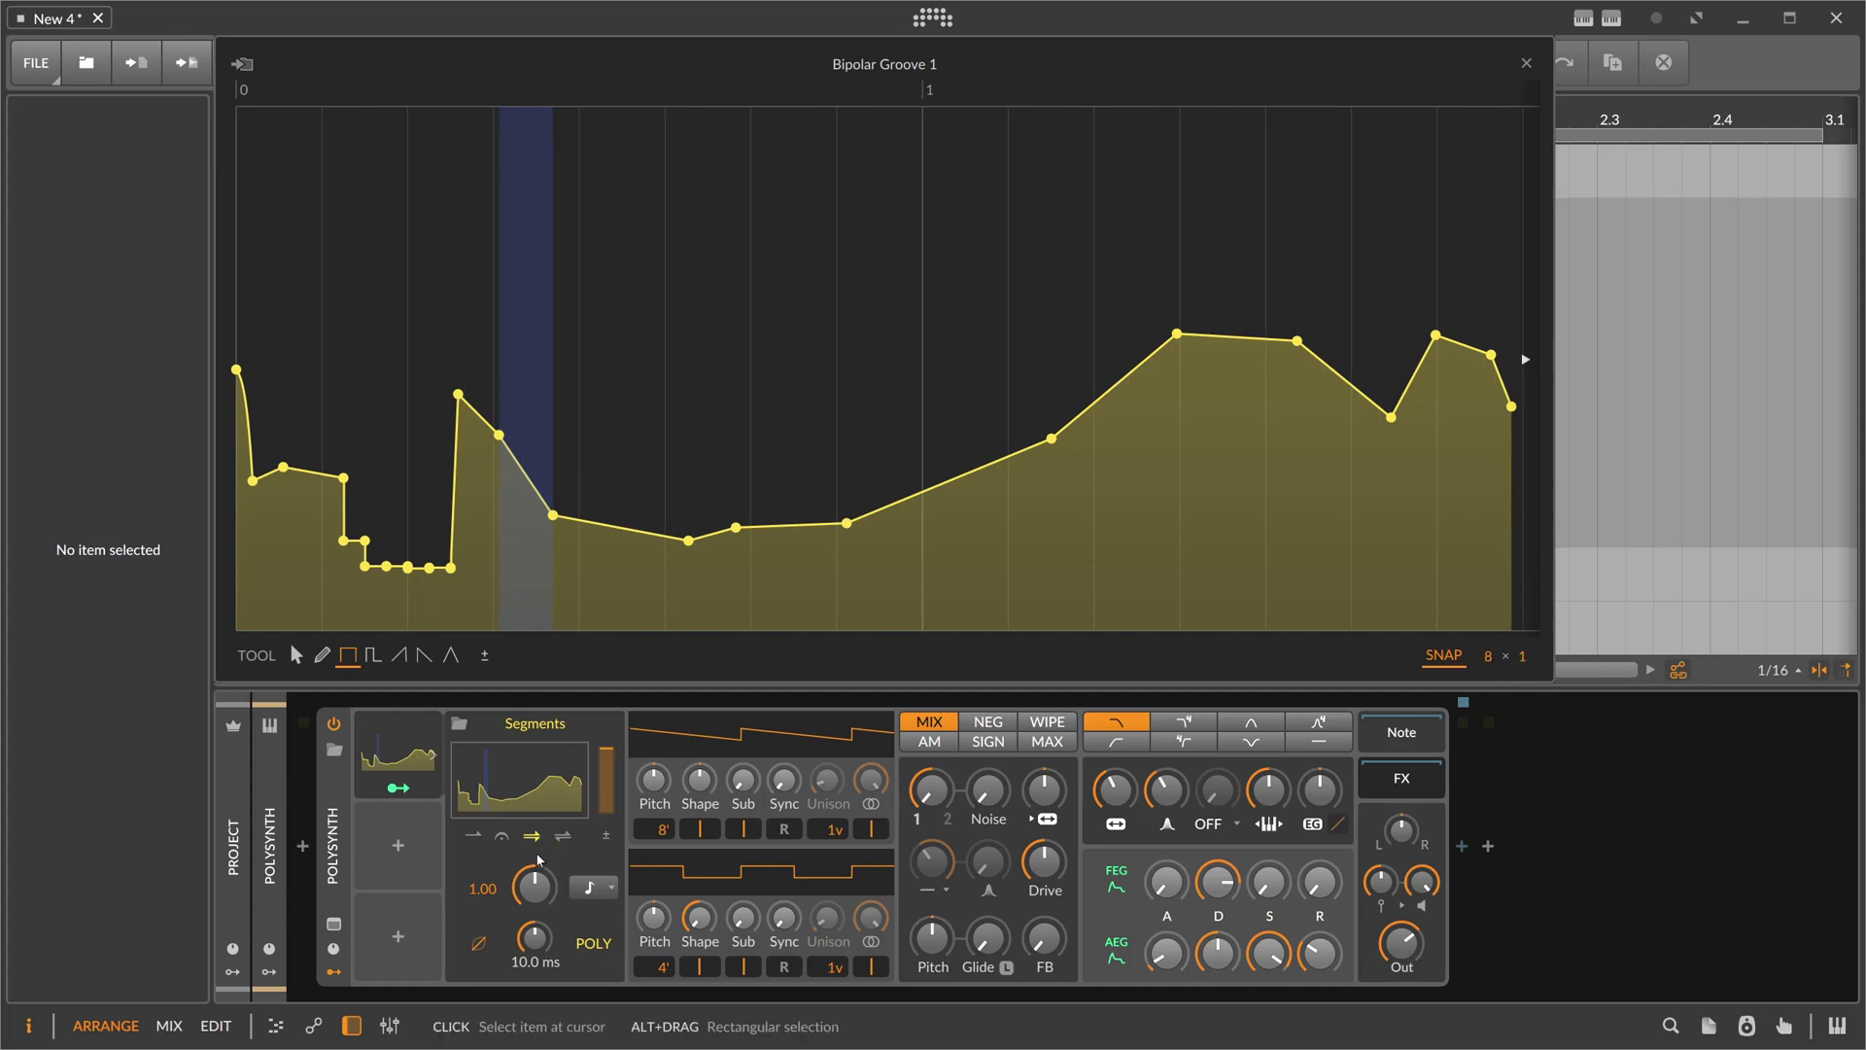
Step: Set the timebase to one bar and paint flat step levels across columns, dropping the first to zero
{"action": "left_click", "coordinate": [591, 886]}
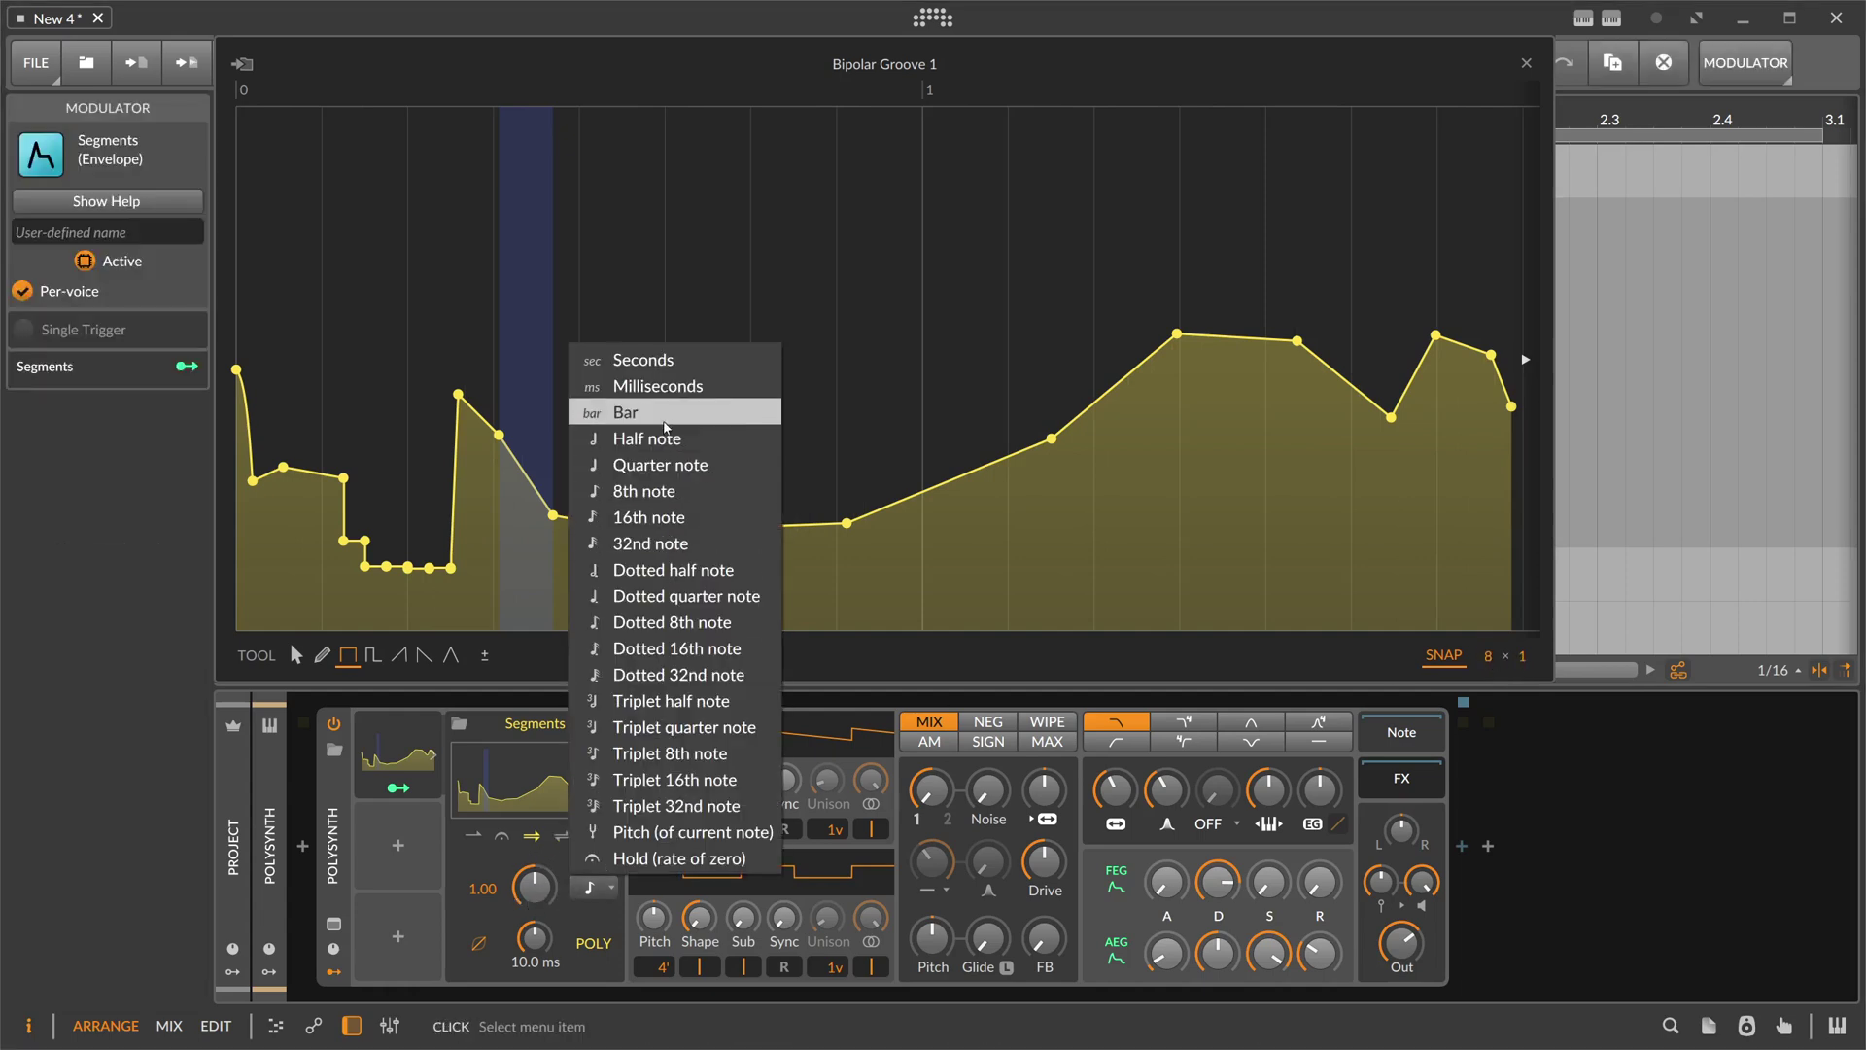
{"action": "left_click", "coordinate": [664, 416]}
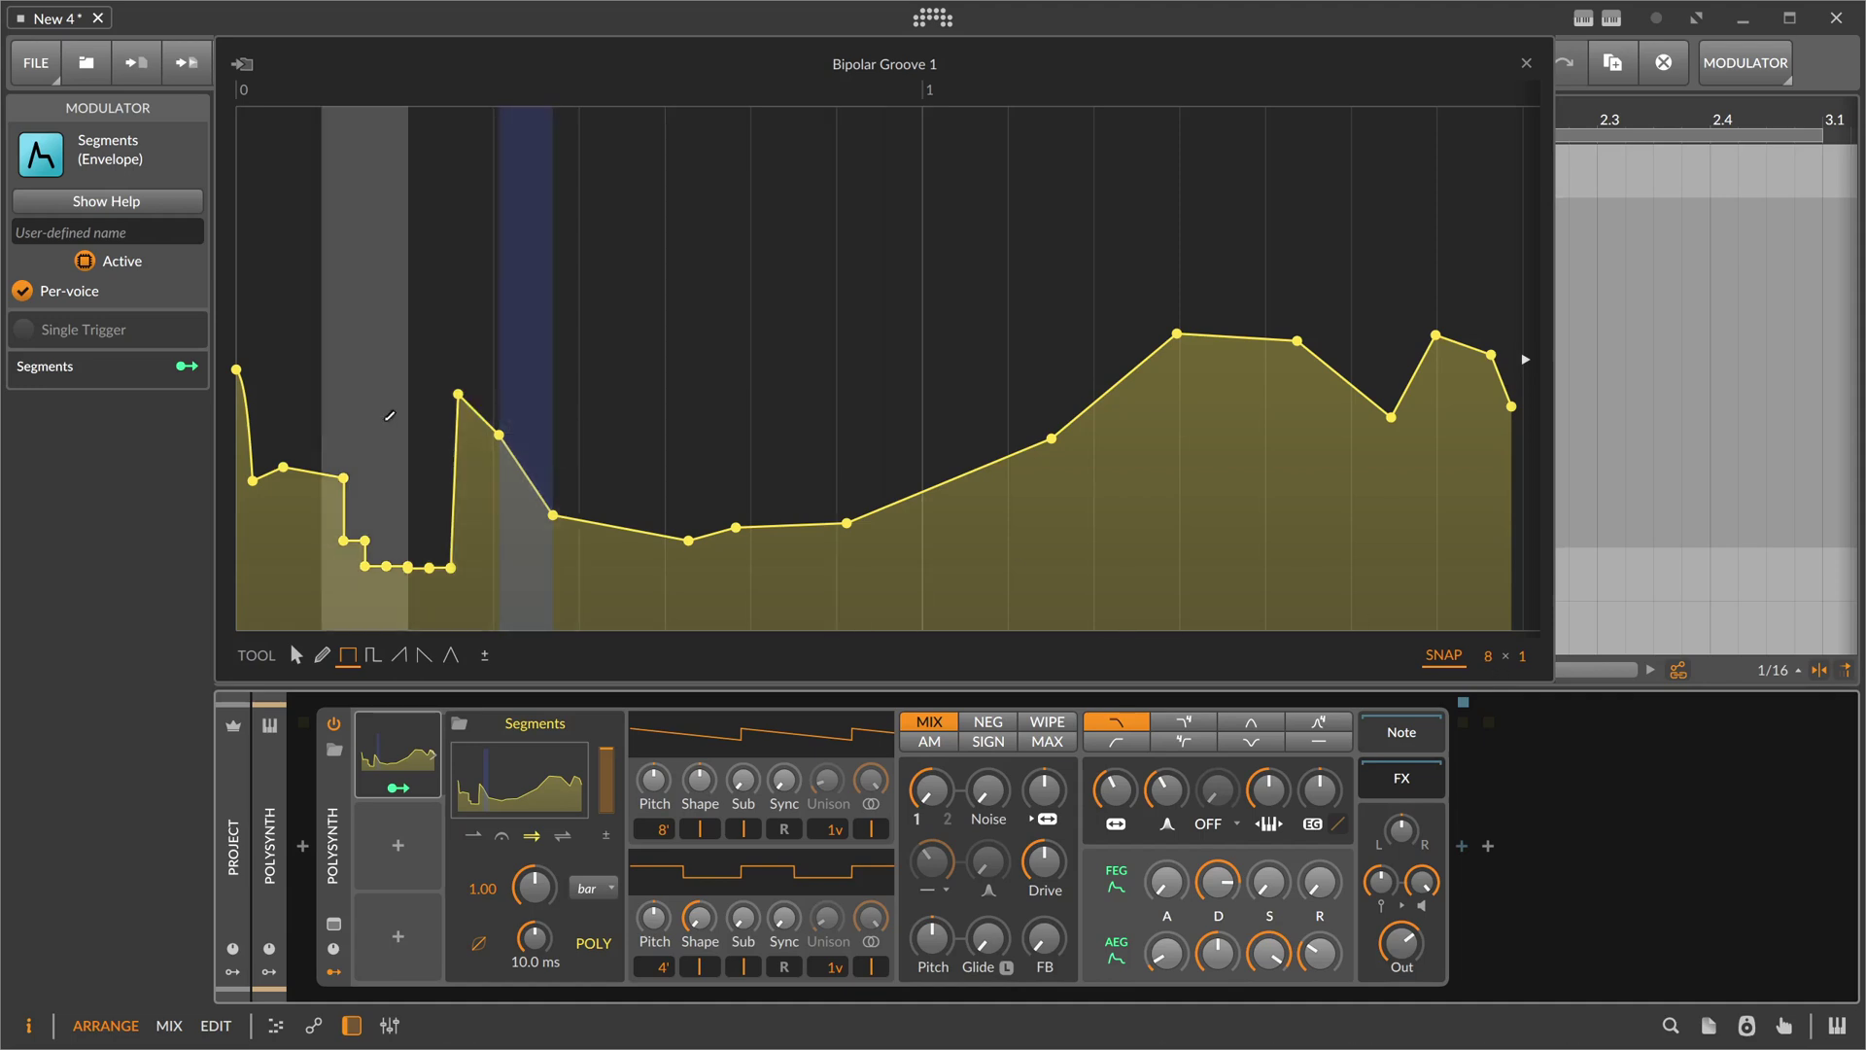
{"action": "left_click", "coordinate": [311, 395]}
{"action": "left_click", "coordinate": [364, 505]}
{"action": "left_click", "coordinate": [451, 445]}
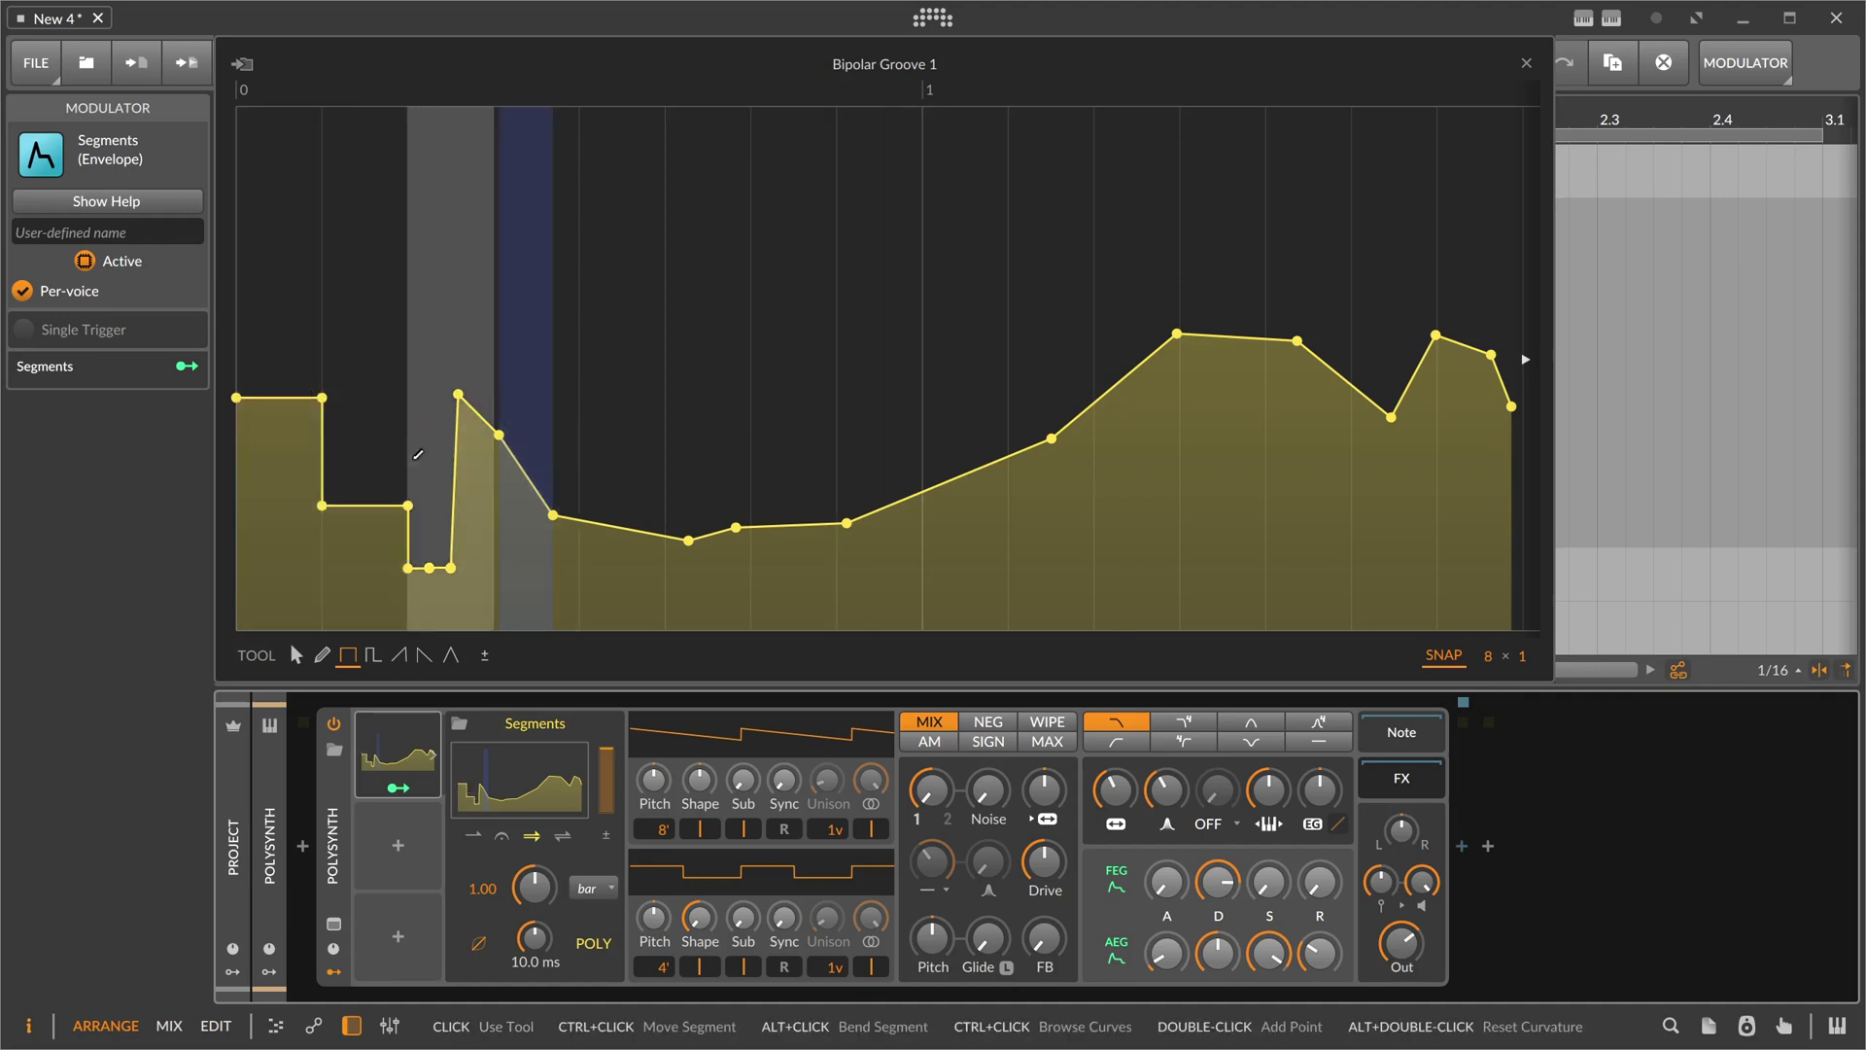
{"action": "left_click", "coordinate": [539, 497]}
{"action": "mouse_move", "coordinate": [540, 508]}
{"action": "left_mouse_down"}
{"action": "mouse_move", "coordinate": [616, 449]}
{"action": "mouse_move", "coordinate": [636, 392]}
{"action": "mouse_move", "coordinate": [721, 369]}
{"action": "mouse_move", "coordinate": [808, 389]}
{"action": "mouse_move", "coordinate": [797, 556]}
{"action": "mouse_move", "coordinate": [966, 537]}
{"action": "mouse_move", "coordinate": [1080, 360]}
{"action": "mouse_move", "coordinate": [1513, 550]}
{"action": "mouse_move", "coordinate": [1437, 587]}
{"action": "mouse_move", "coordinate": [1370, 579]}
{"action": "mouse_move", "coordinate": [1158, 513]}
{"action": "mouse_move", "coordinate": [1128, 457]}
{"action": "left_mouse_up"}
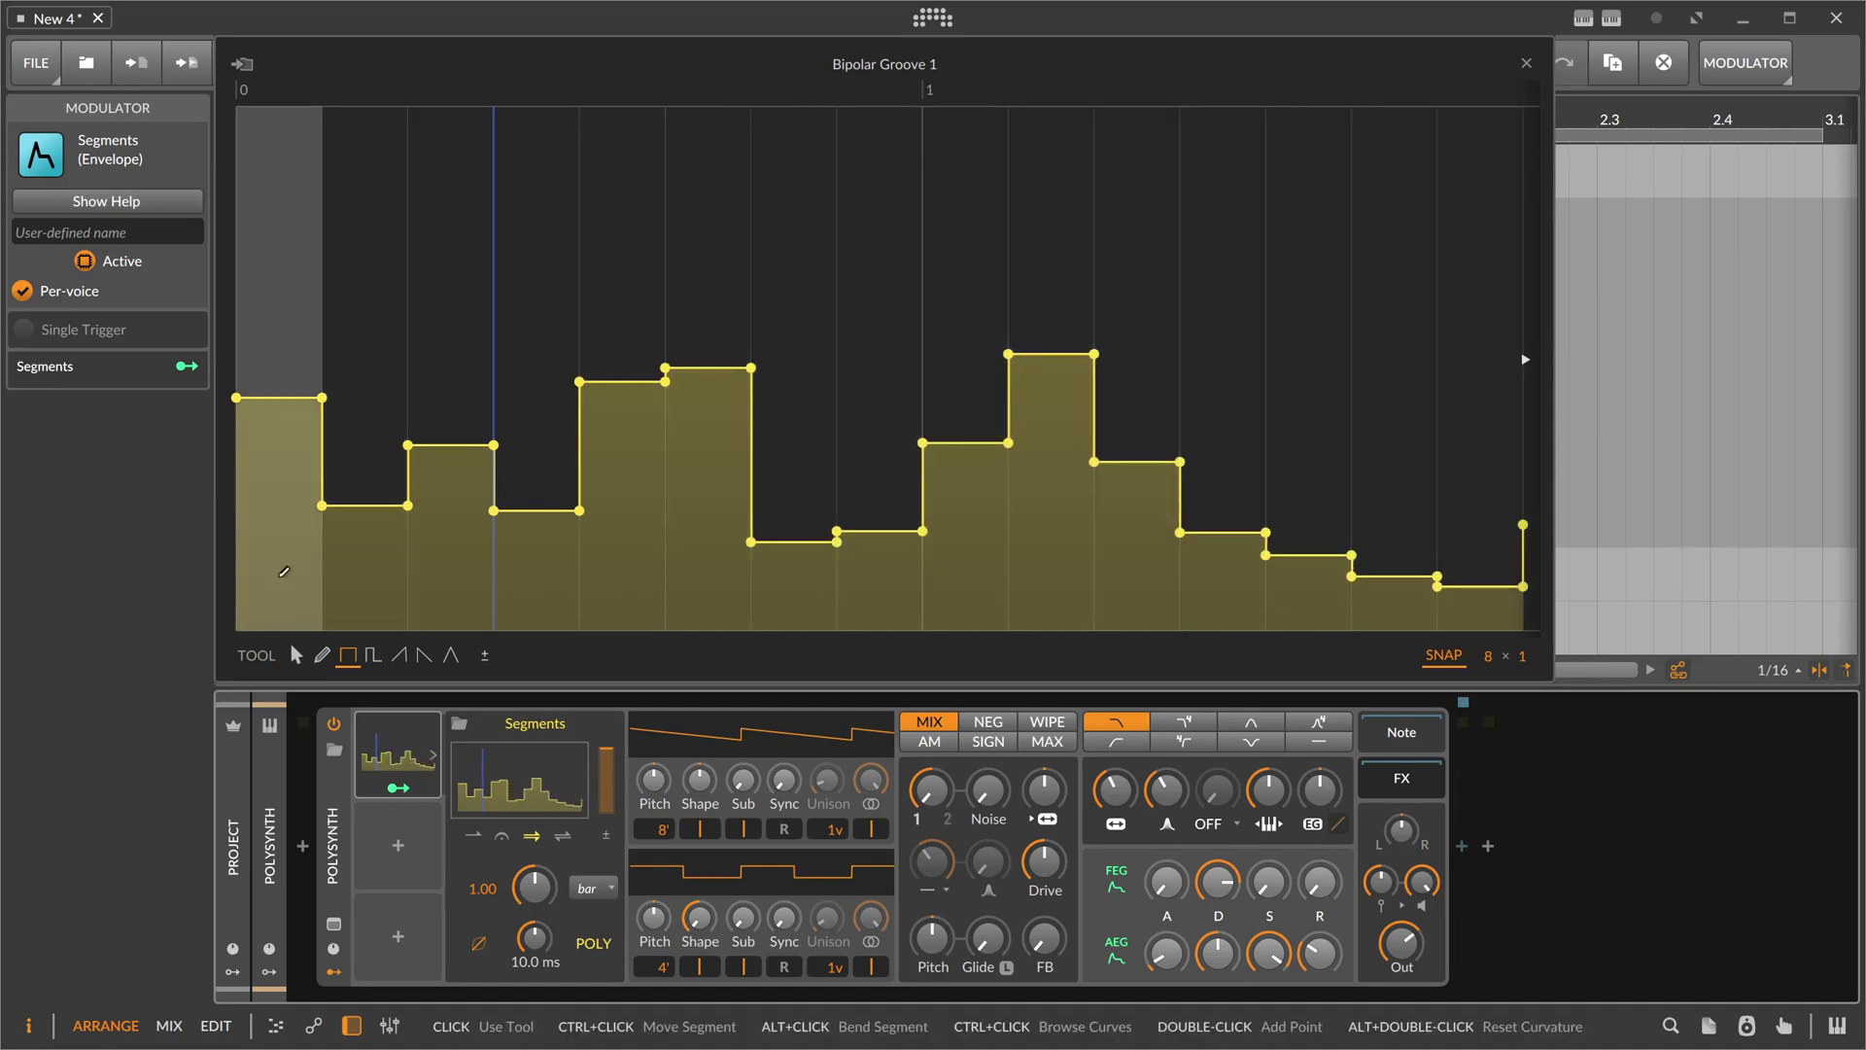
{"action": "left_click_drag", "start_coordinate": [280, 408], "coordinate": [292, 649]}
Step: Add rising and falling saw ramps, set snap to 4, and make the merged long ramp rise
{"action": "left_click", "coordinate": [400, 654]}
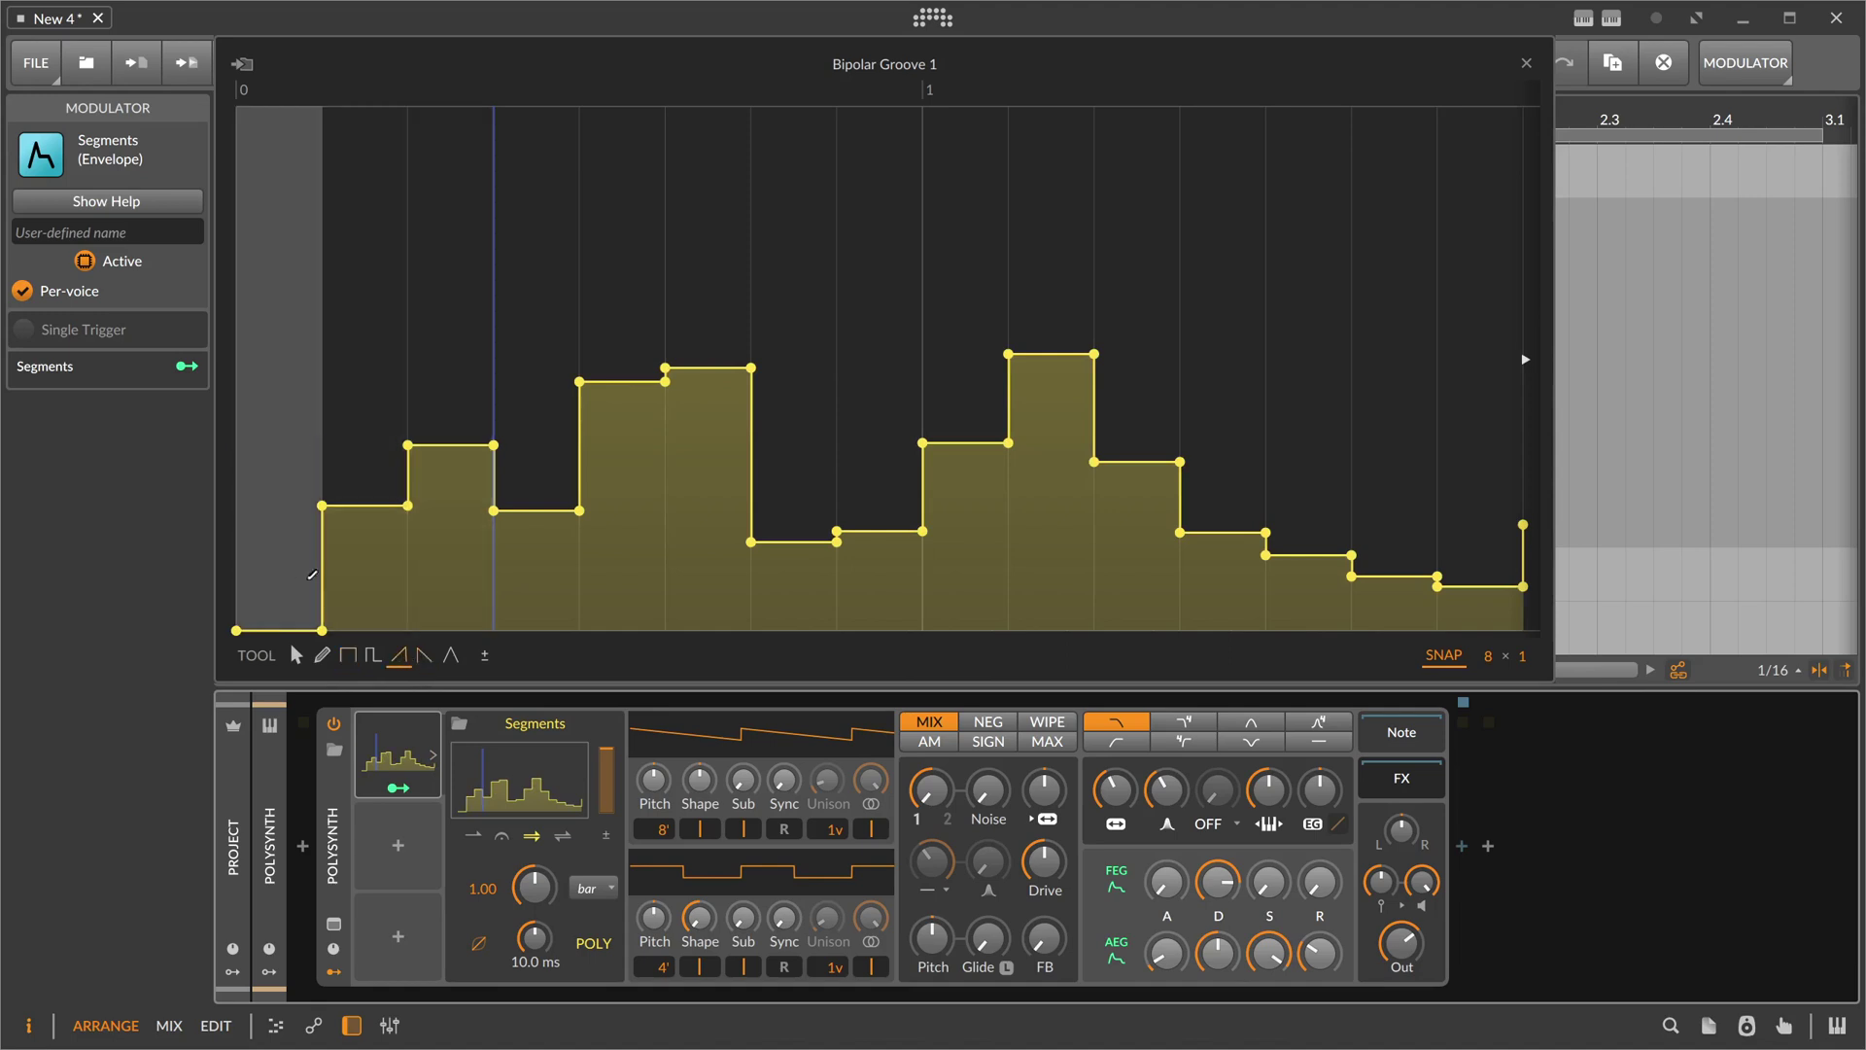
{"action": "left_click", "coordinate": [289, 585]}
{"action": "left_click", "coordinate": [425, 654]}
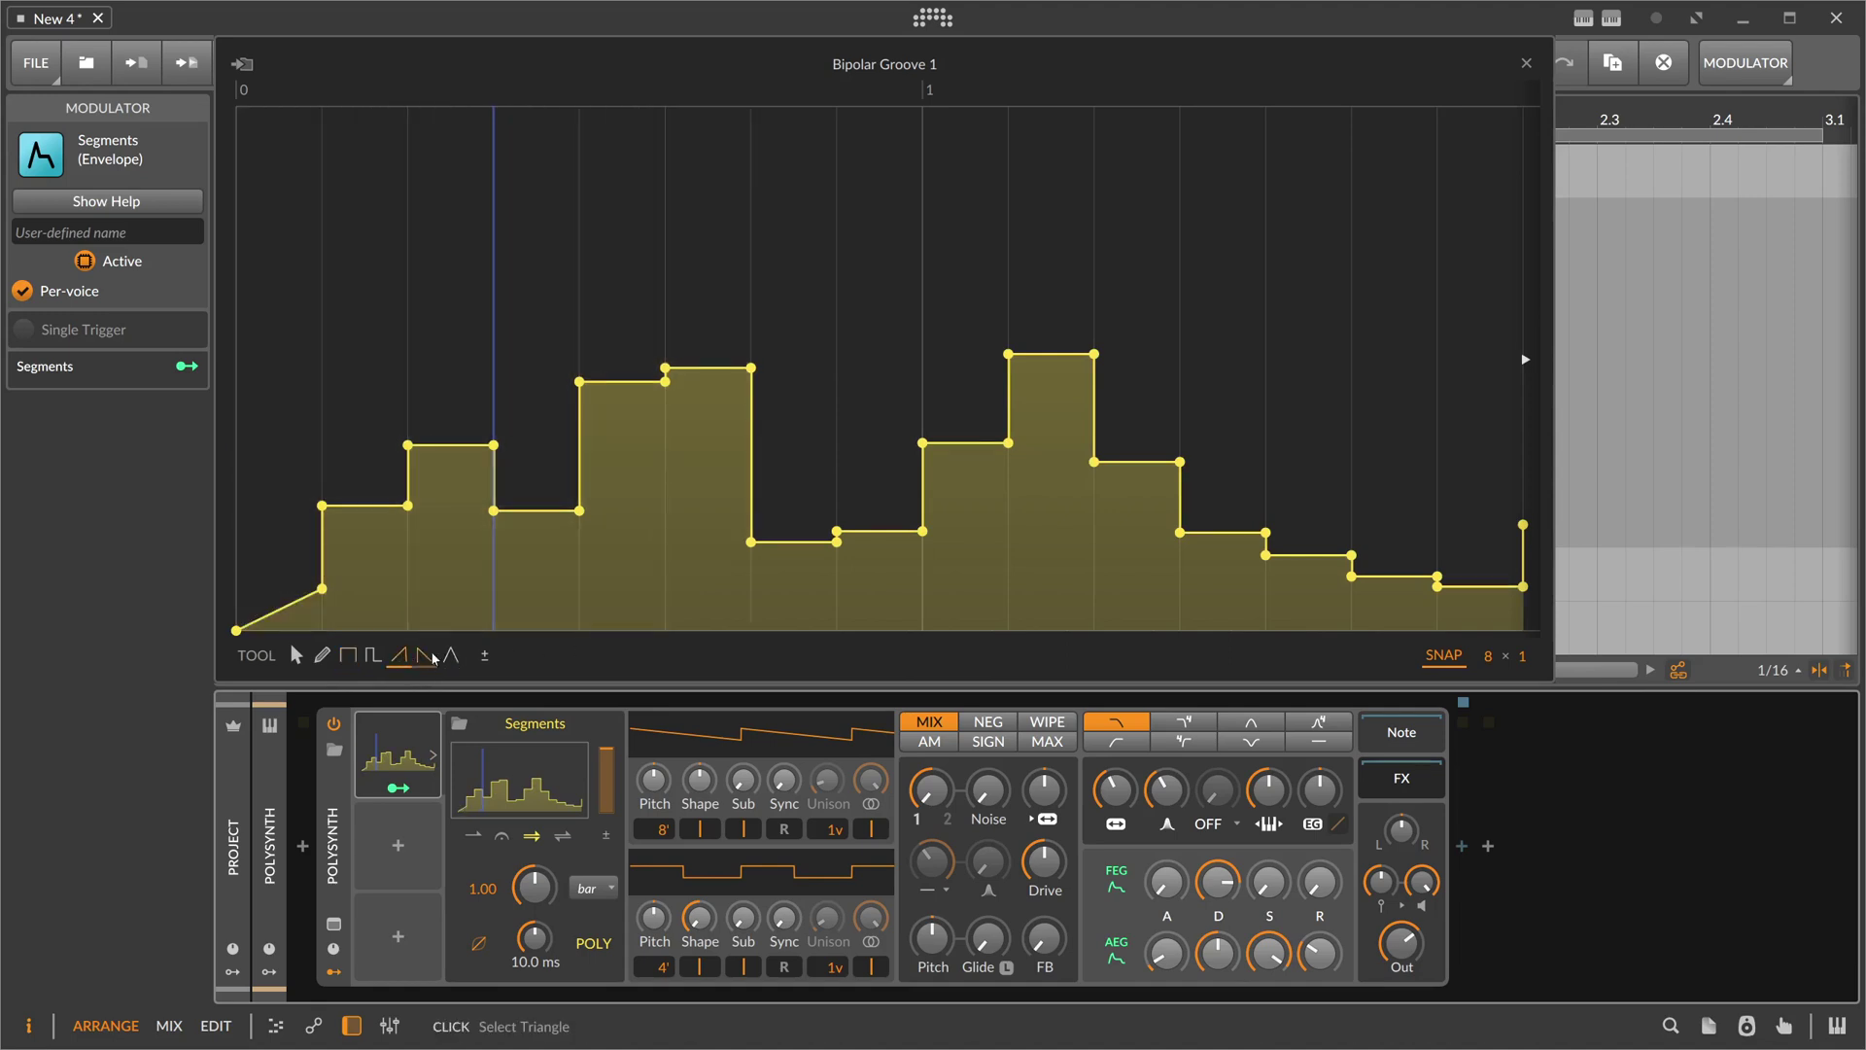
{"action": "mouse_move", "coordinate": [862, 473]}
{"action": "left_mouse_down"}
{"action": "mouse_move", "coordinate": [1231, 505]}
{"action": "mouse_move", "coordinate": [1381, 457]}
{"action": "left_mouse_up"}
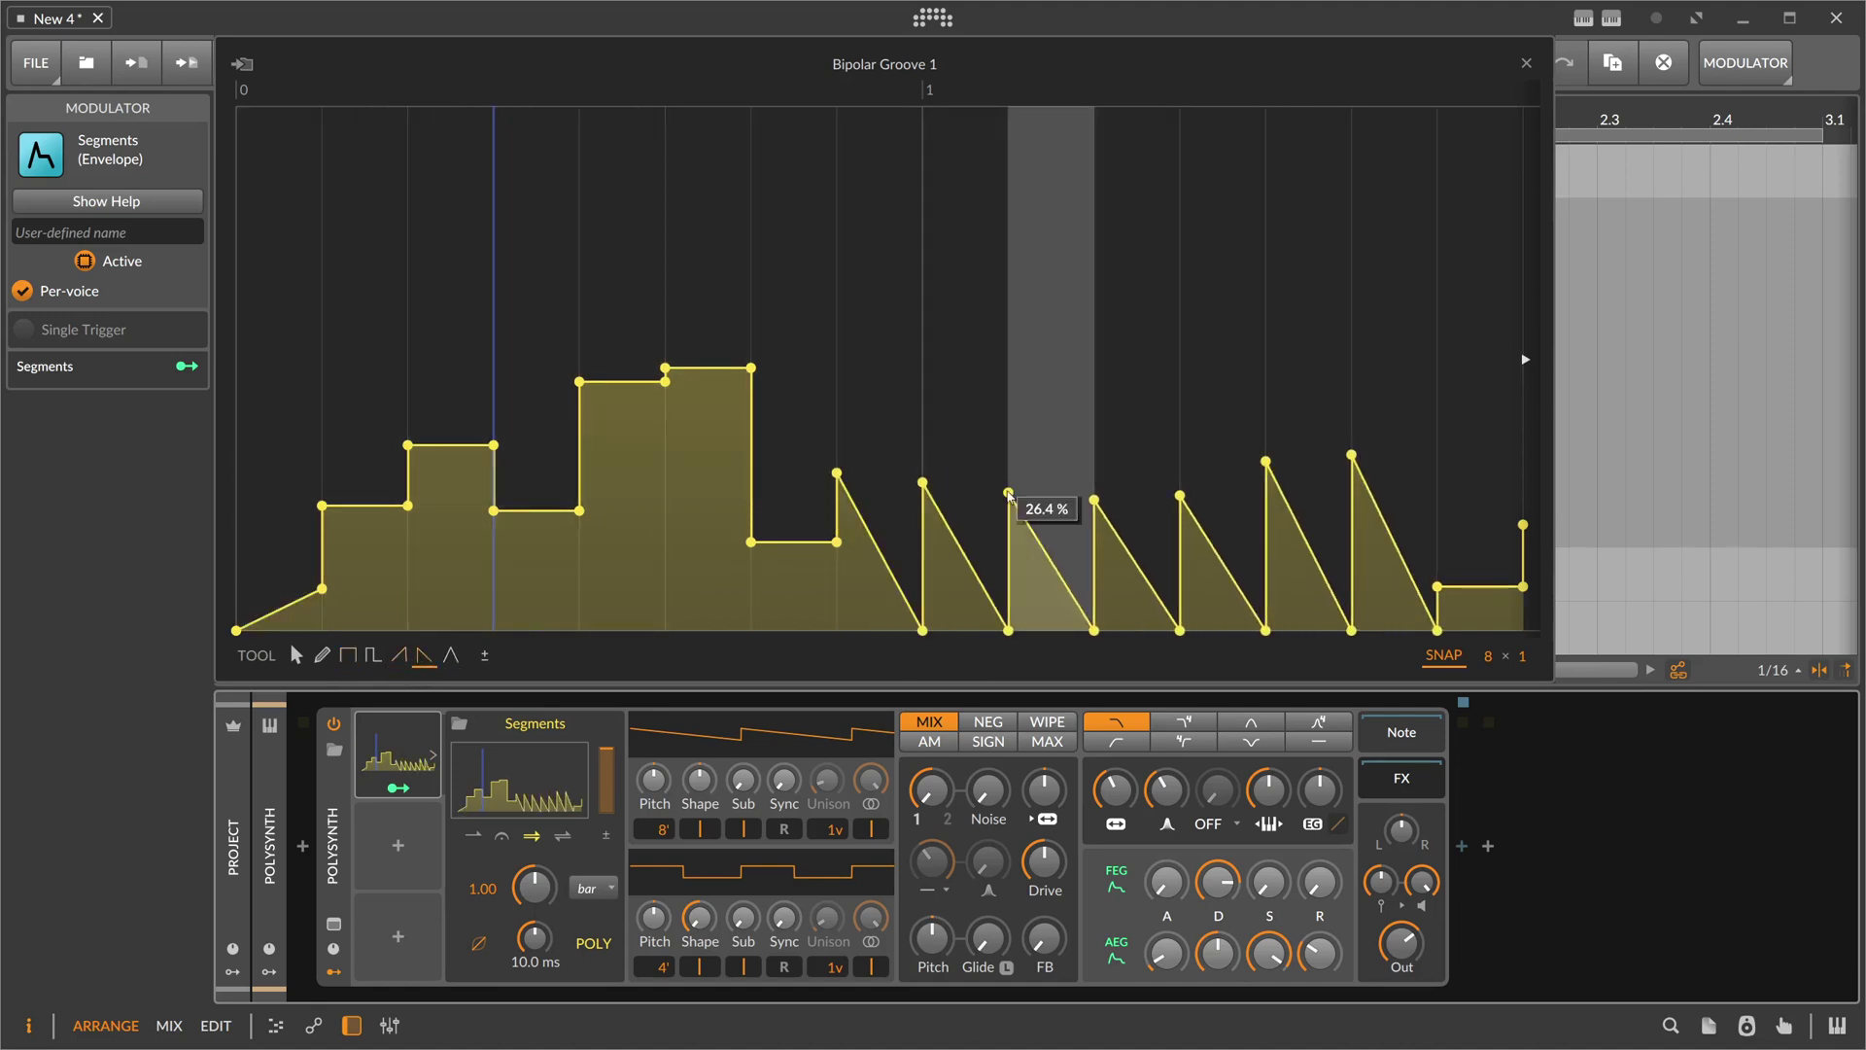
{"action": "mouse_move", "coordinate": [1488, 656]}
{"action": "left_mouse_down"}
{"action": "mouse_move", "coordinate": [1488, 681]}
{"action": "mouse_move", "coordinate": [1489, 661]}
{"action": "left_mouse_up"}
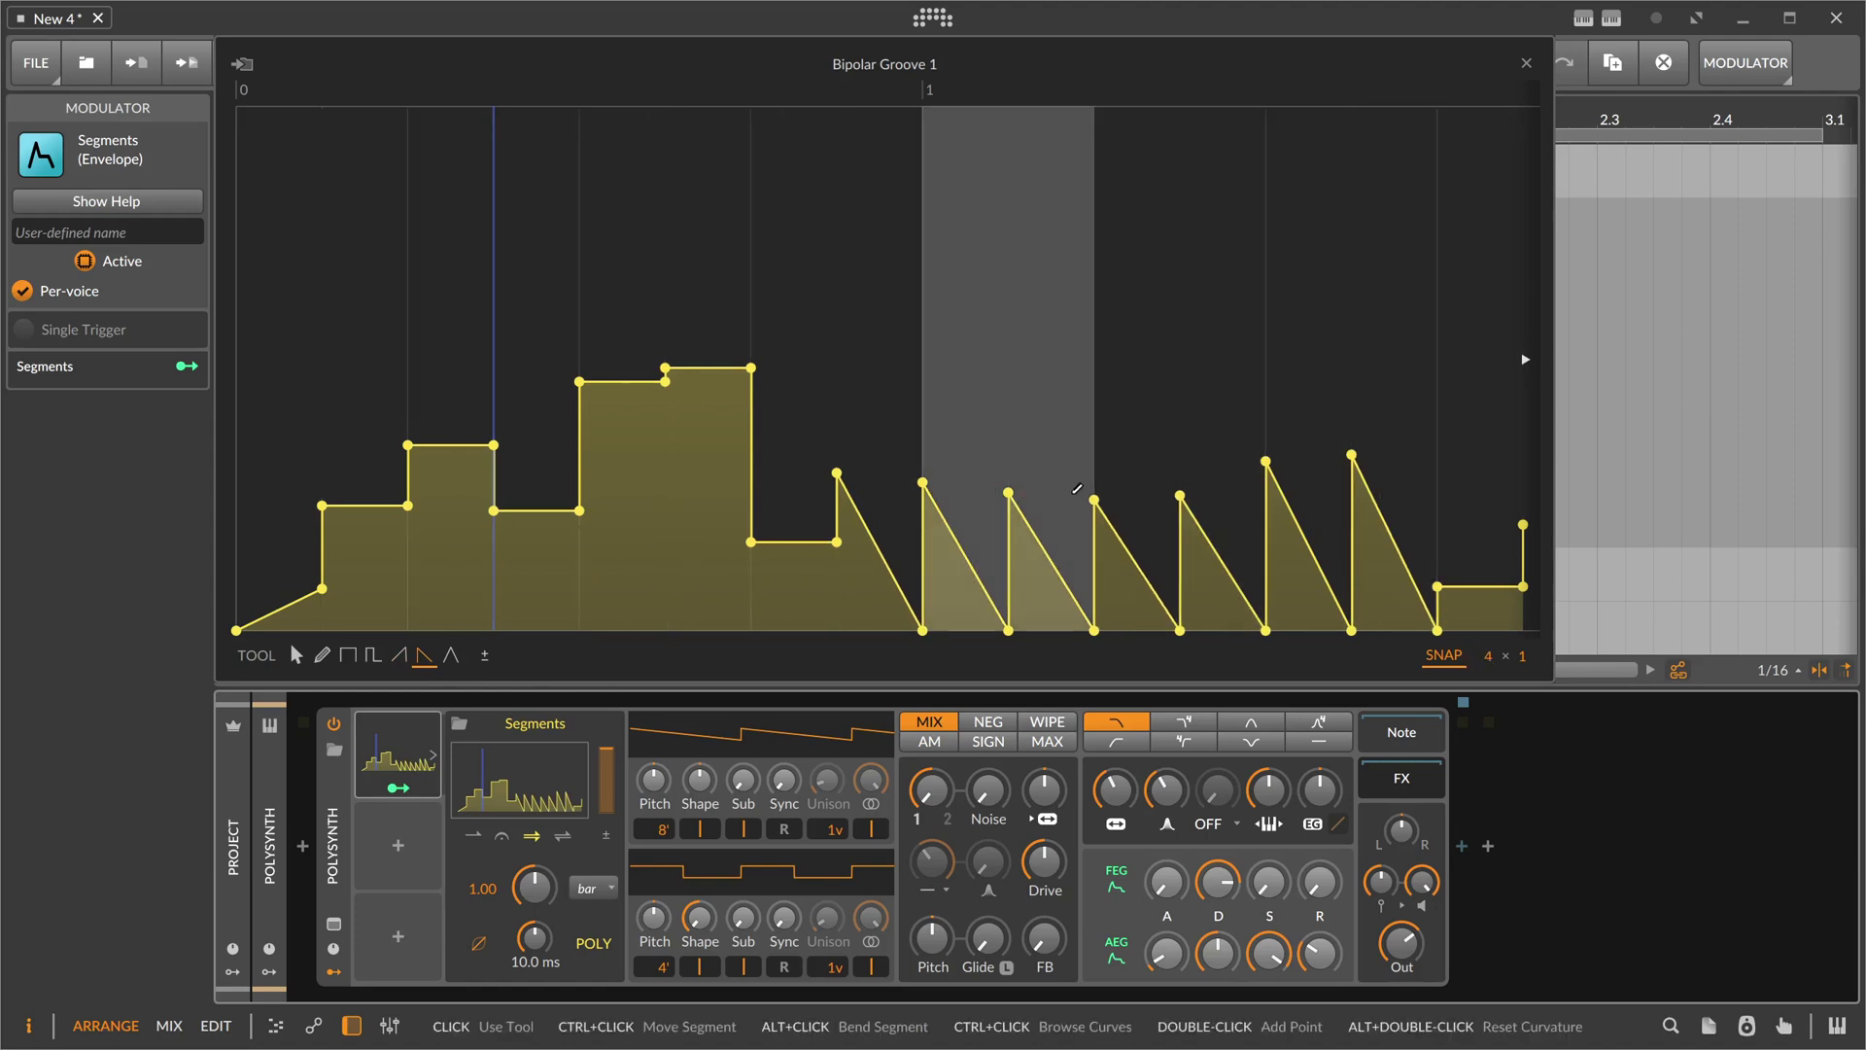
{"action": "left_click", "coordinate": [1046, 461]}
{"action": "mouse_move", "coordinate": [1046, 461]}
{"action": "left_mouse_down"}
{"action": "mouse_move", "coordinate": [1041, 388]}
{"action": "mouse_move", "coordinate": [1034, 438]}
{"action": "left_mouse_up"}
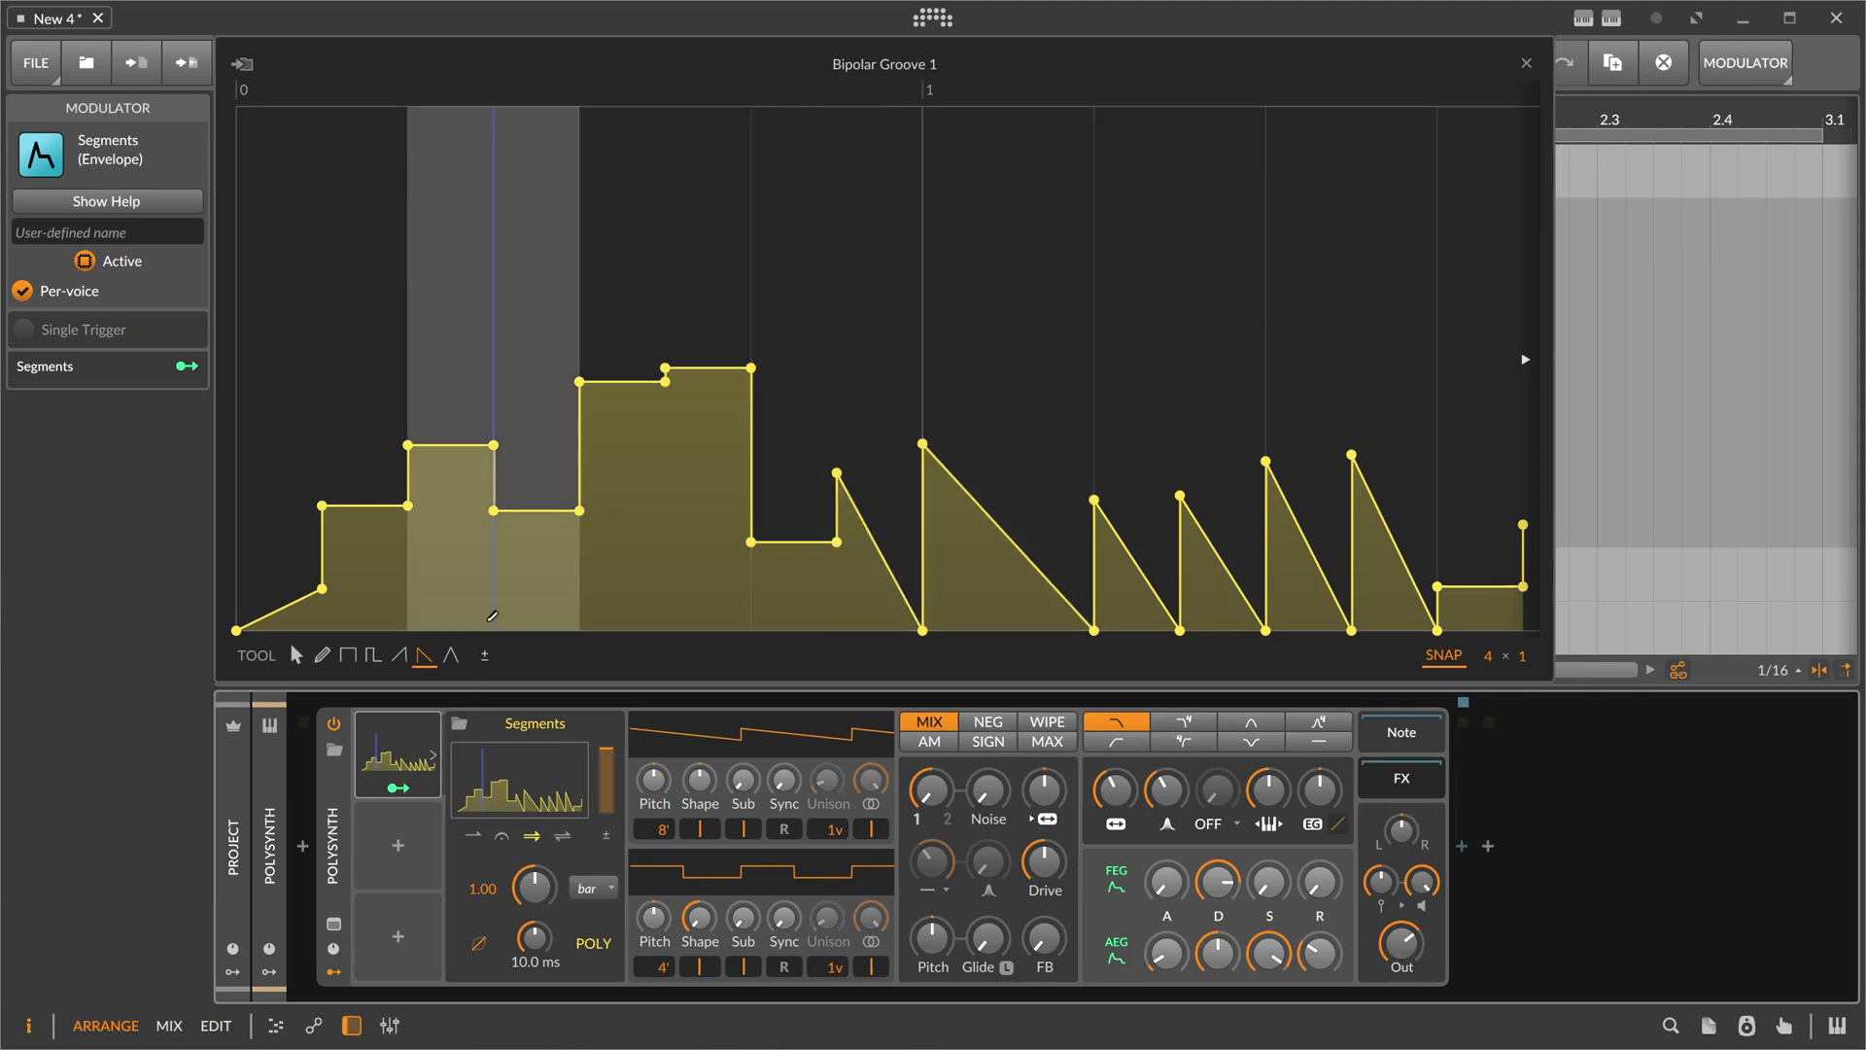
{"action": "left_click", "coordinate": [399, 656]}
{"action": "left_click", "coordinate": [1011, 486]}
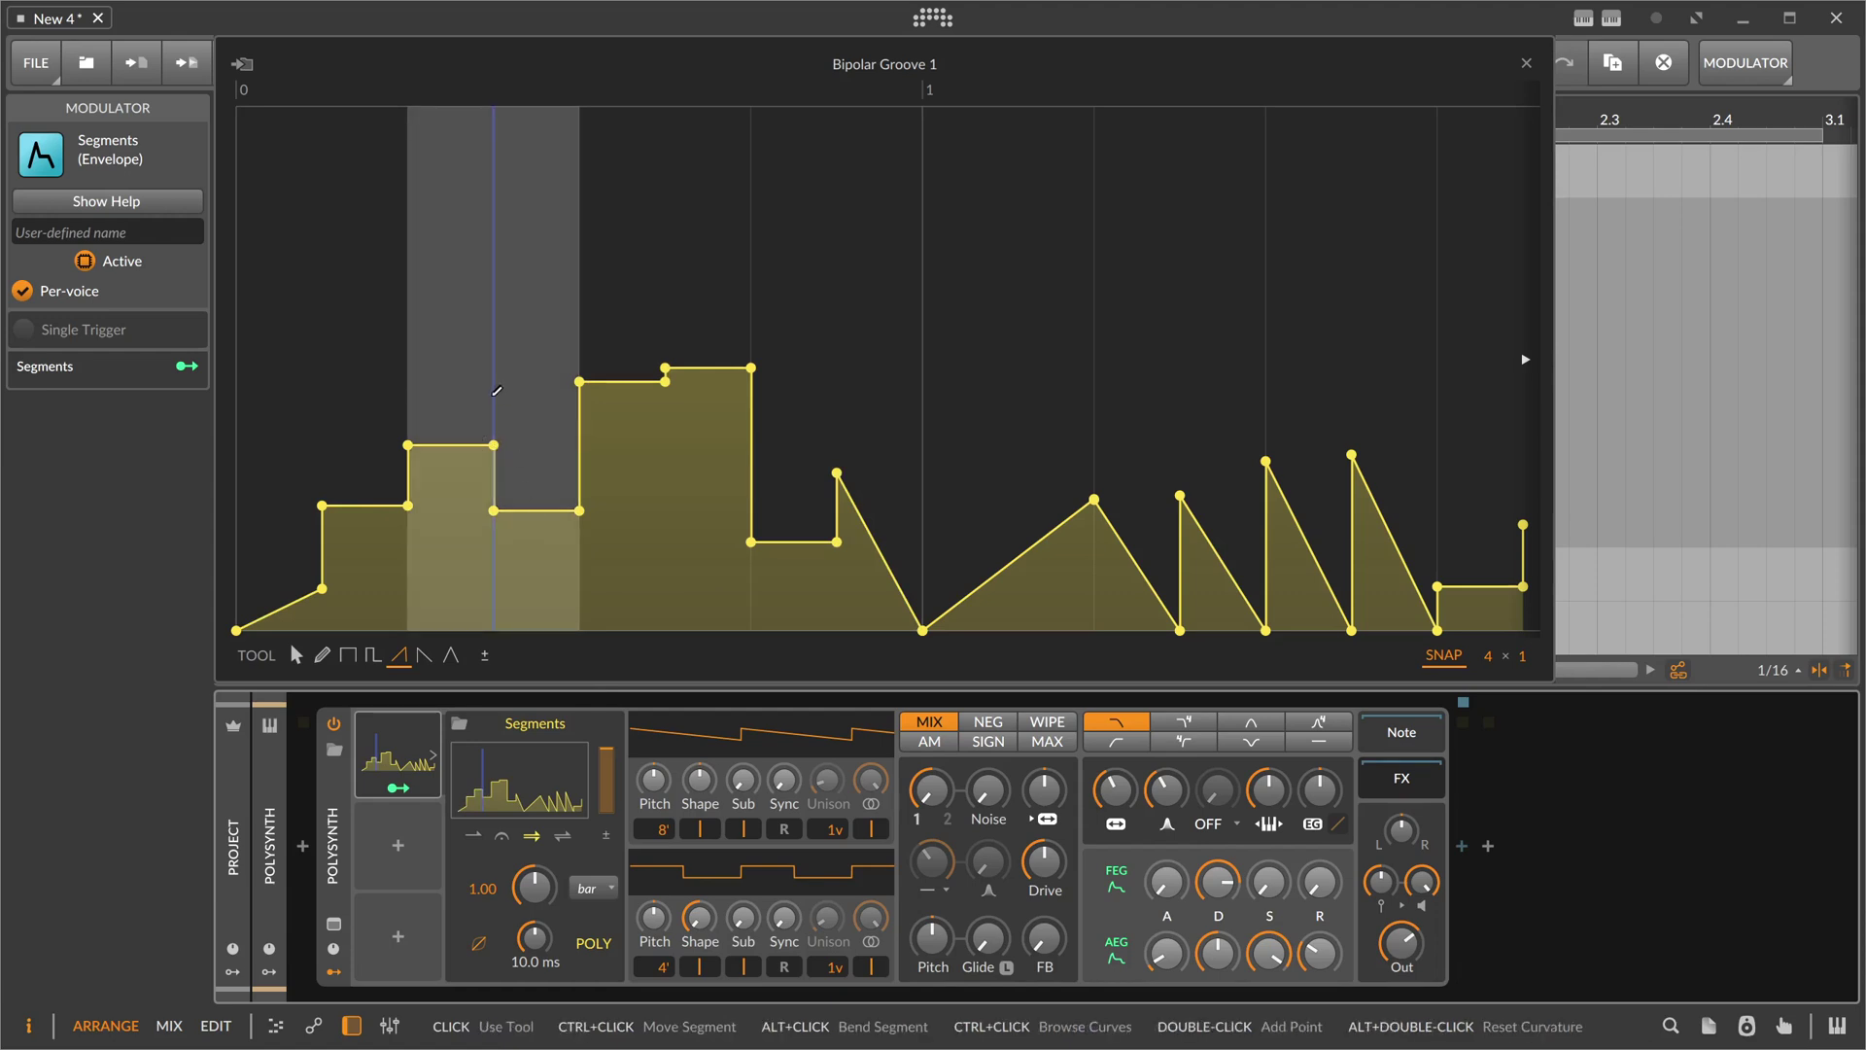
Step: Set the loop start and end around the tall middle steps and choose Ping Pong loop mode
{"action": "left_click", "coordinate": [297, 655]}
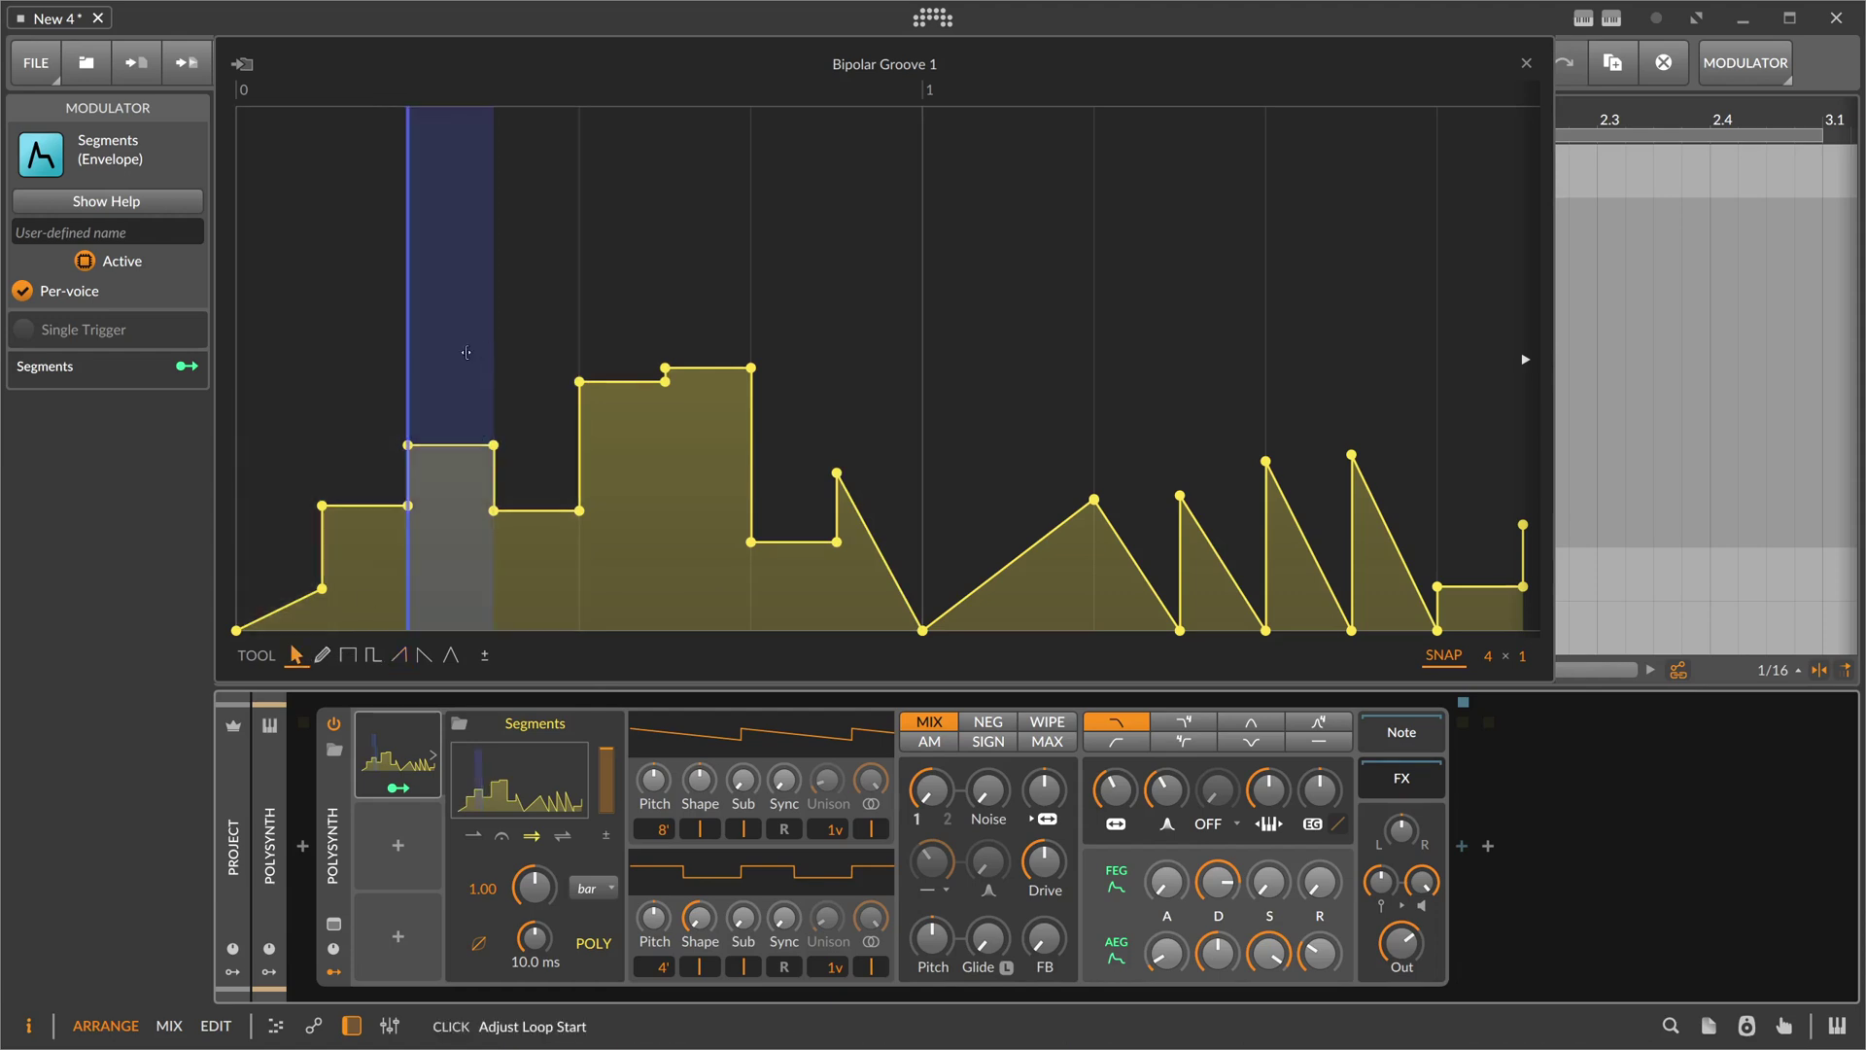
{"action": "left_click", "coordinate": [468, 353]}
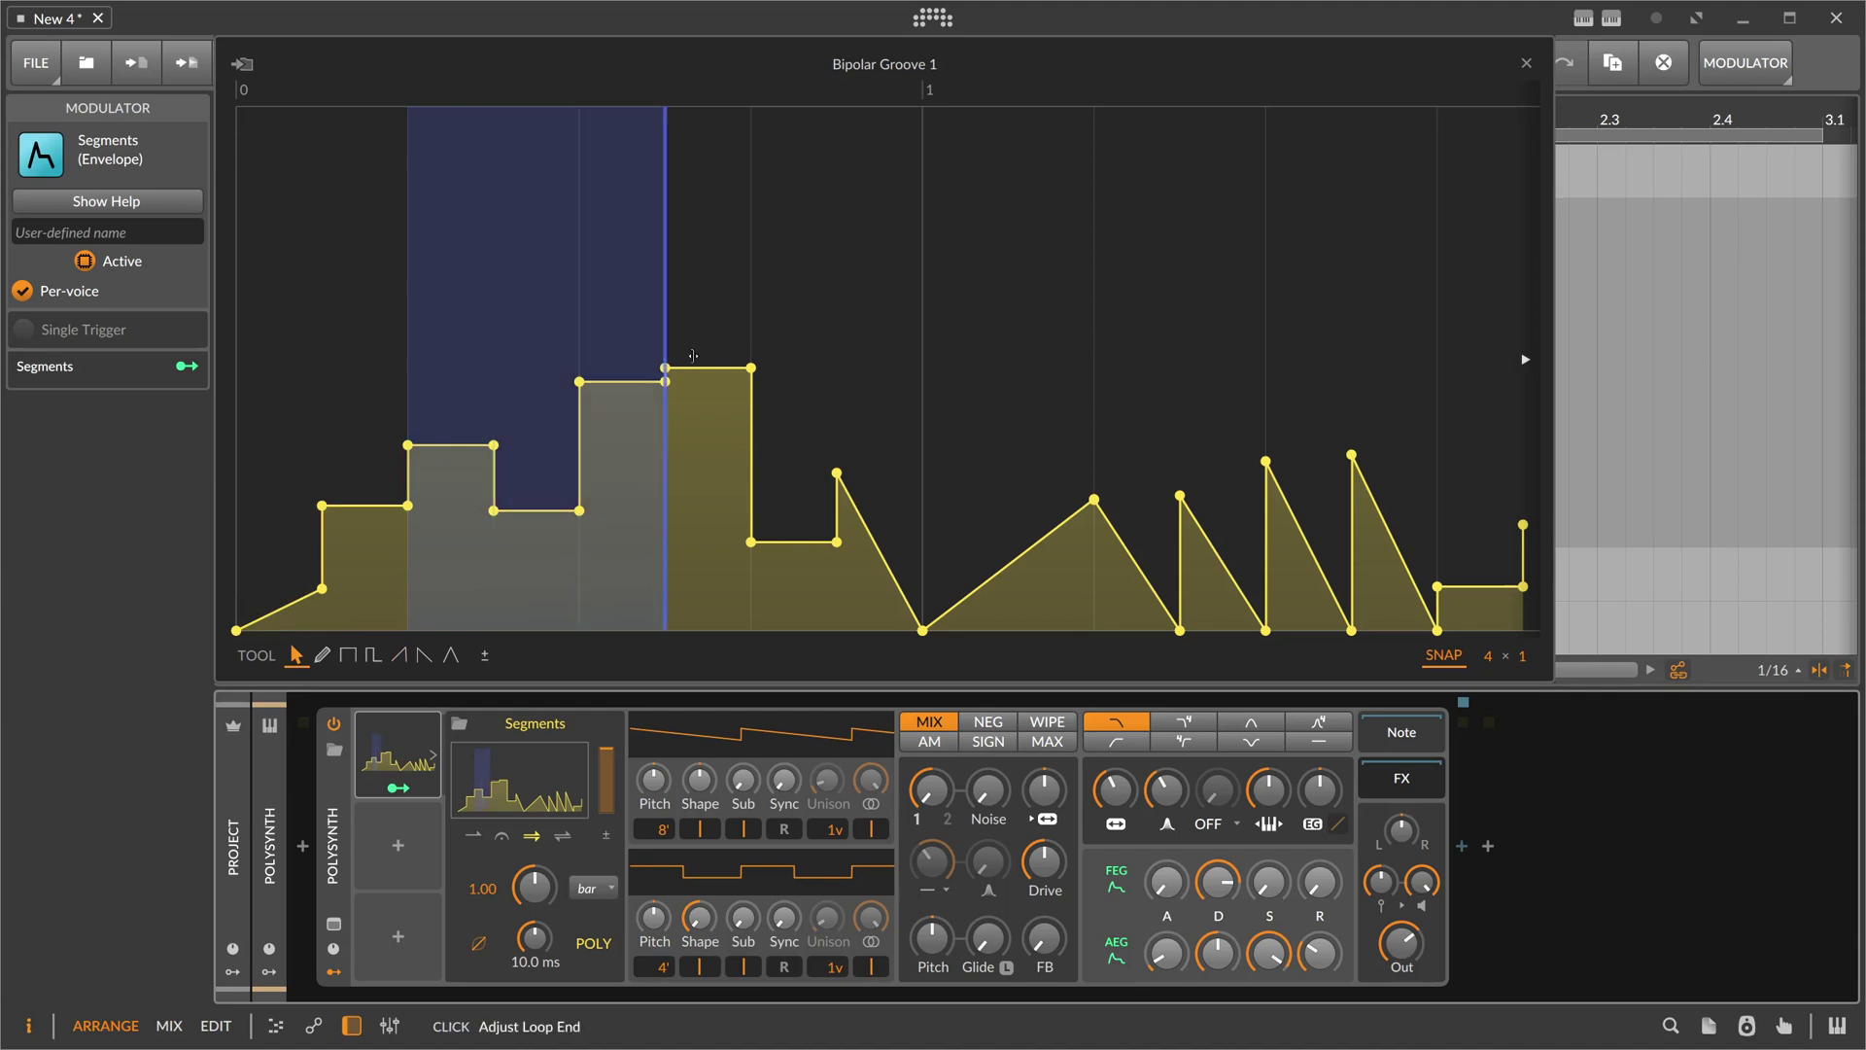
{"action": "left_click", "coordinate": [793, 354]}
{"action": "left_click", "coordinate": [537, 355]}
{"action": "left_click", "coordinate": [622, 355]}
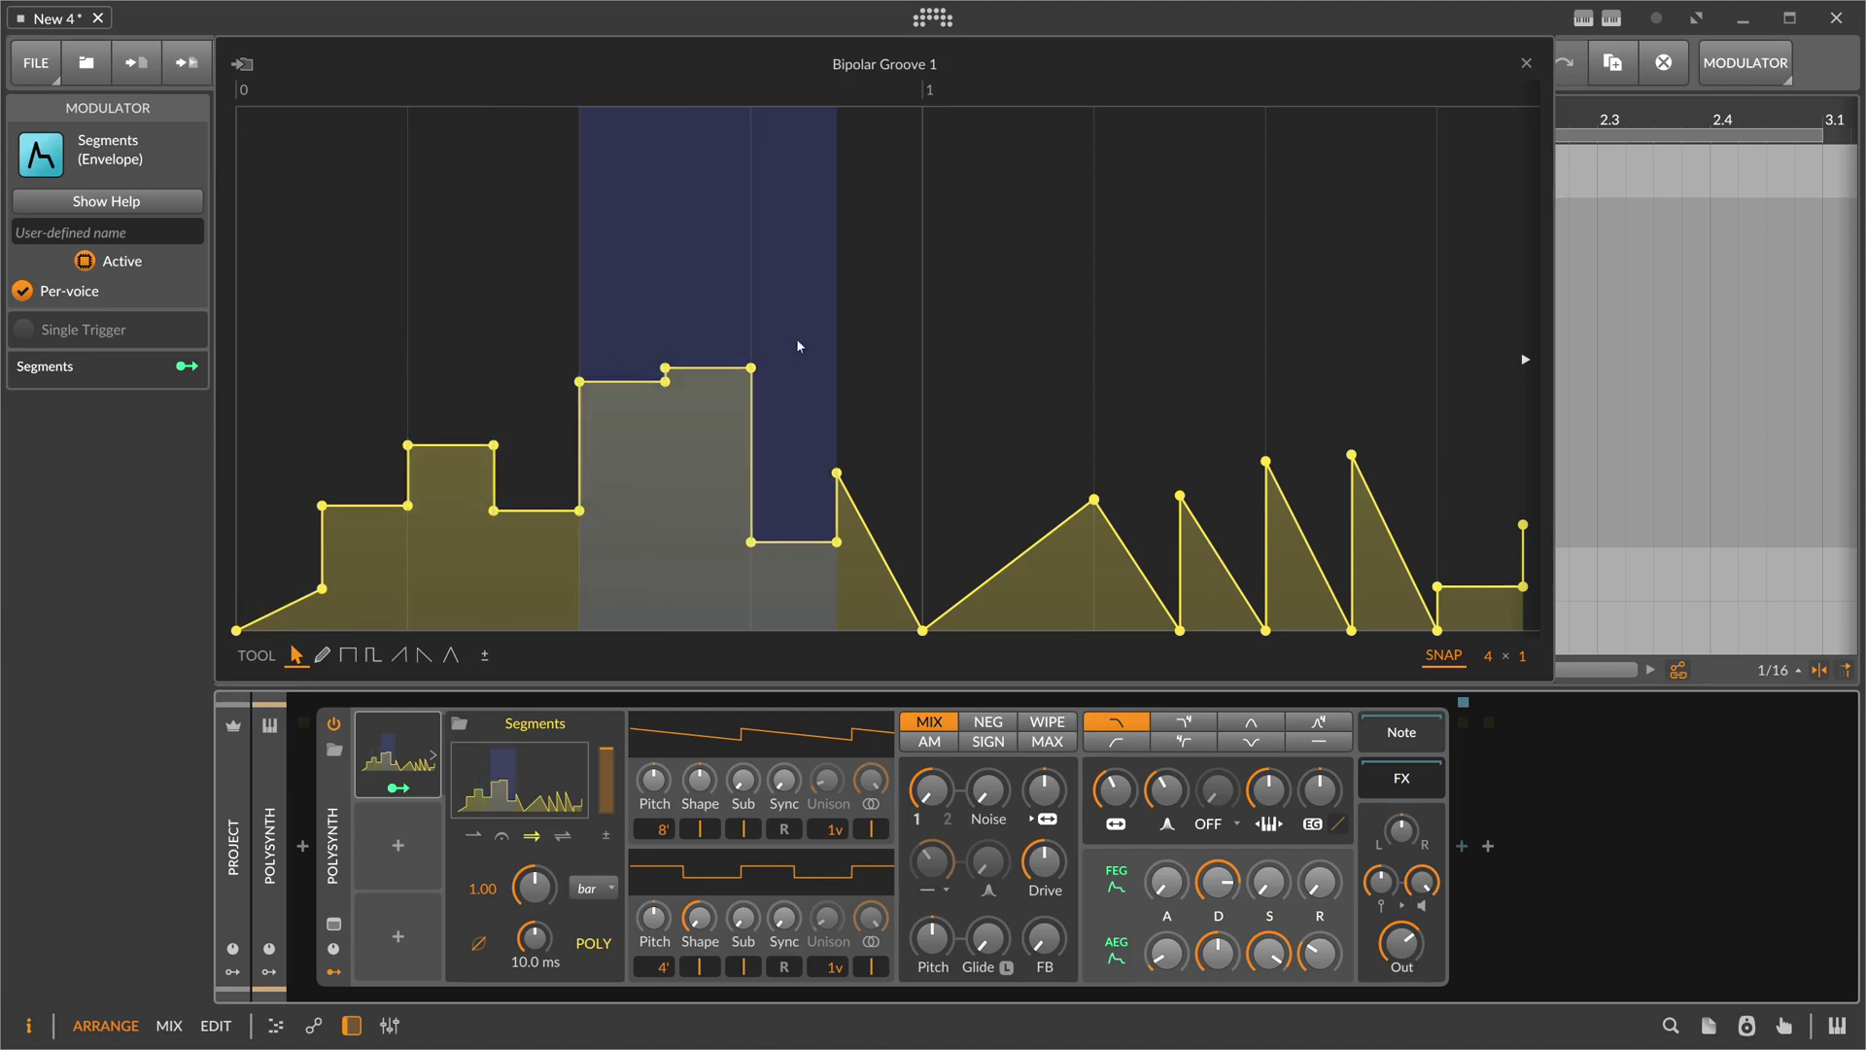
{"action": "left_click", "coordinate": [880, 355]}
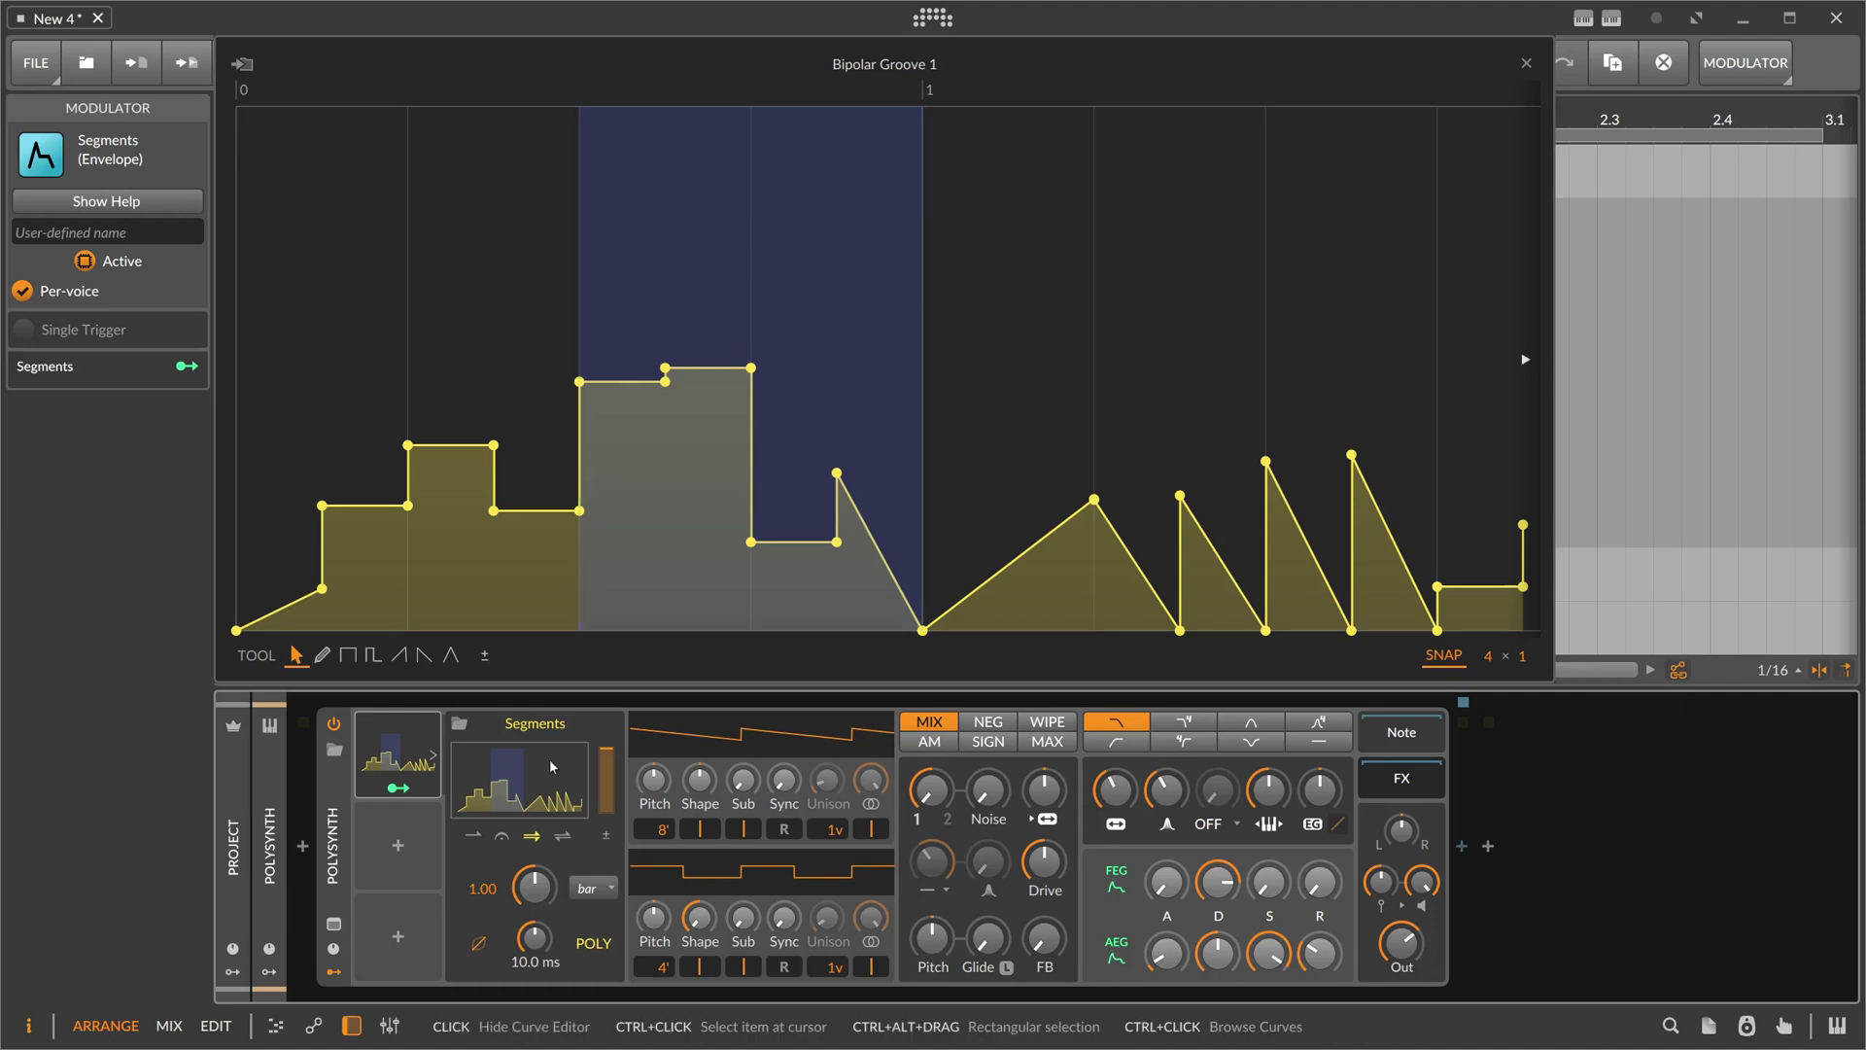
{"action": "left_click", "coordinate": [563, 838]}
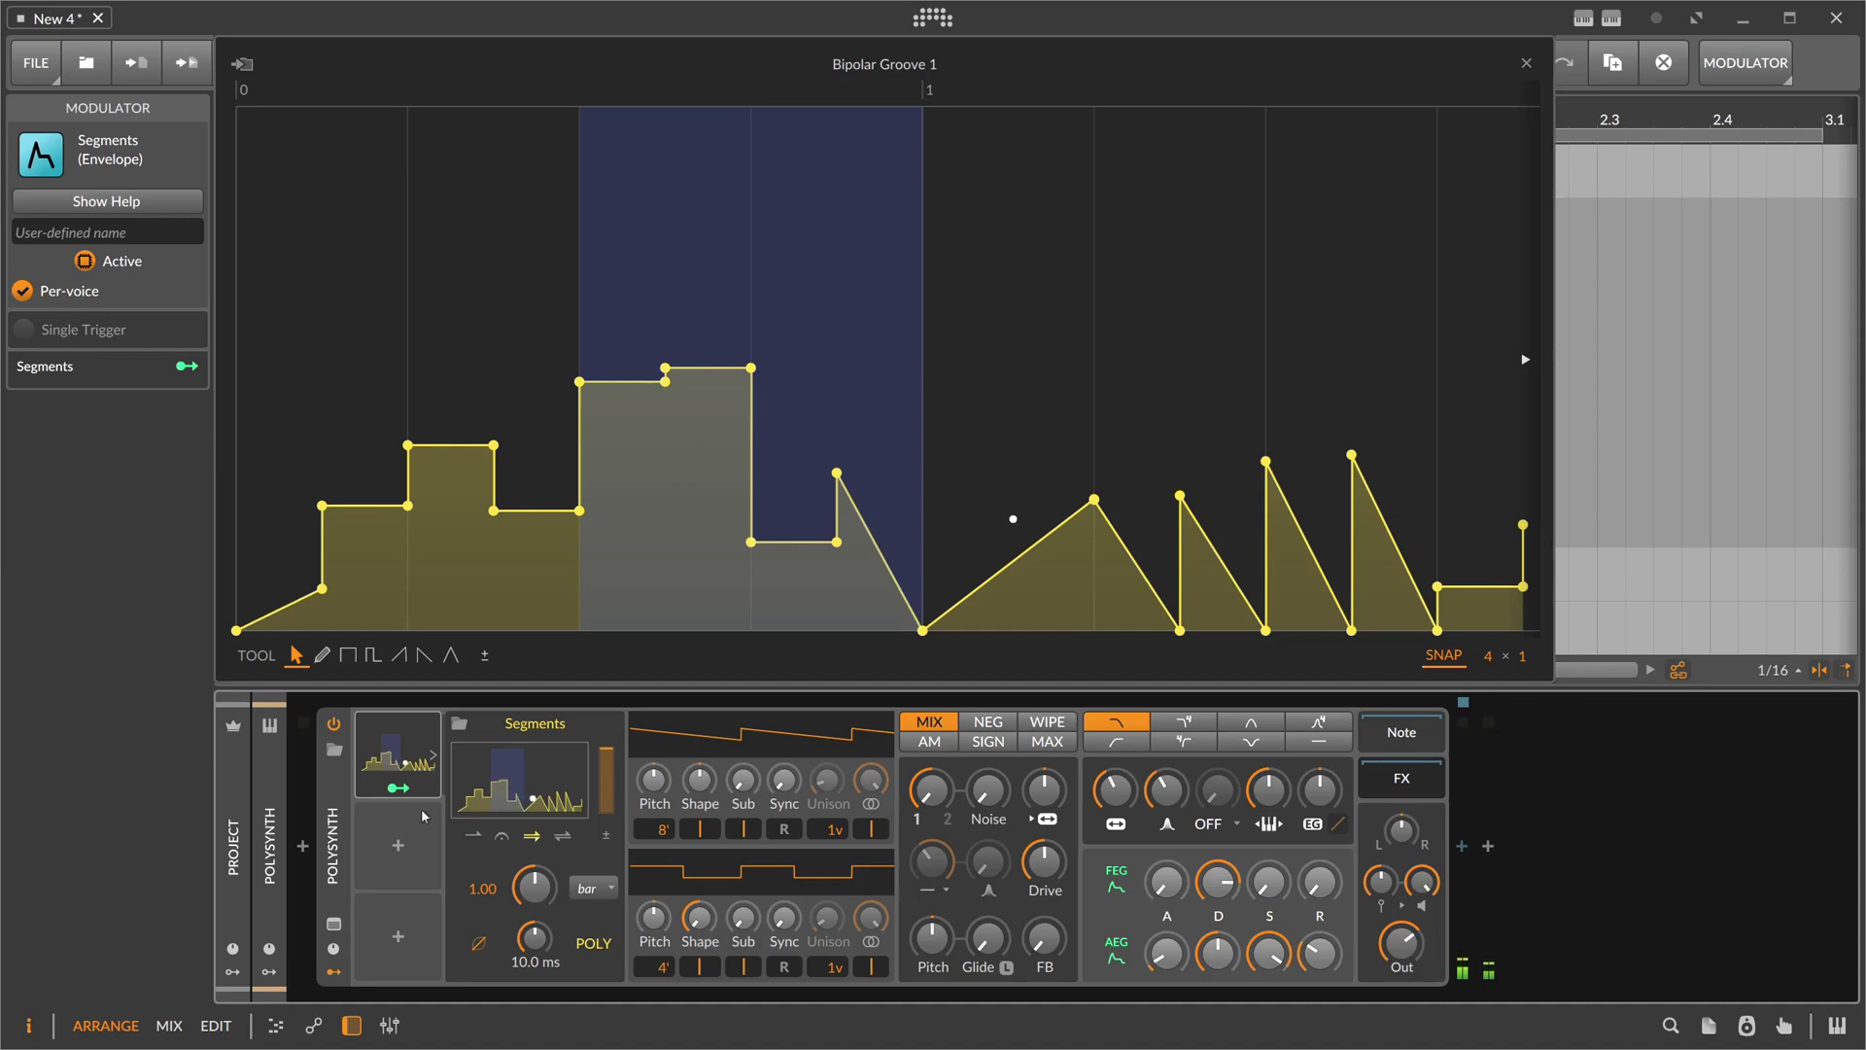
Step: Route the Segments envelope to the Polysynth filter frequency with 77.14 st depth
{"action": "left_click", "coordinate": [399, 787]}
{"action": "left_click_drag", "start_coordinate": [1115, 789], "coordinate": [1115, 759]}
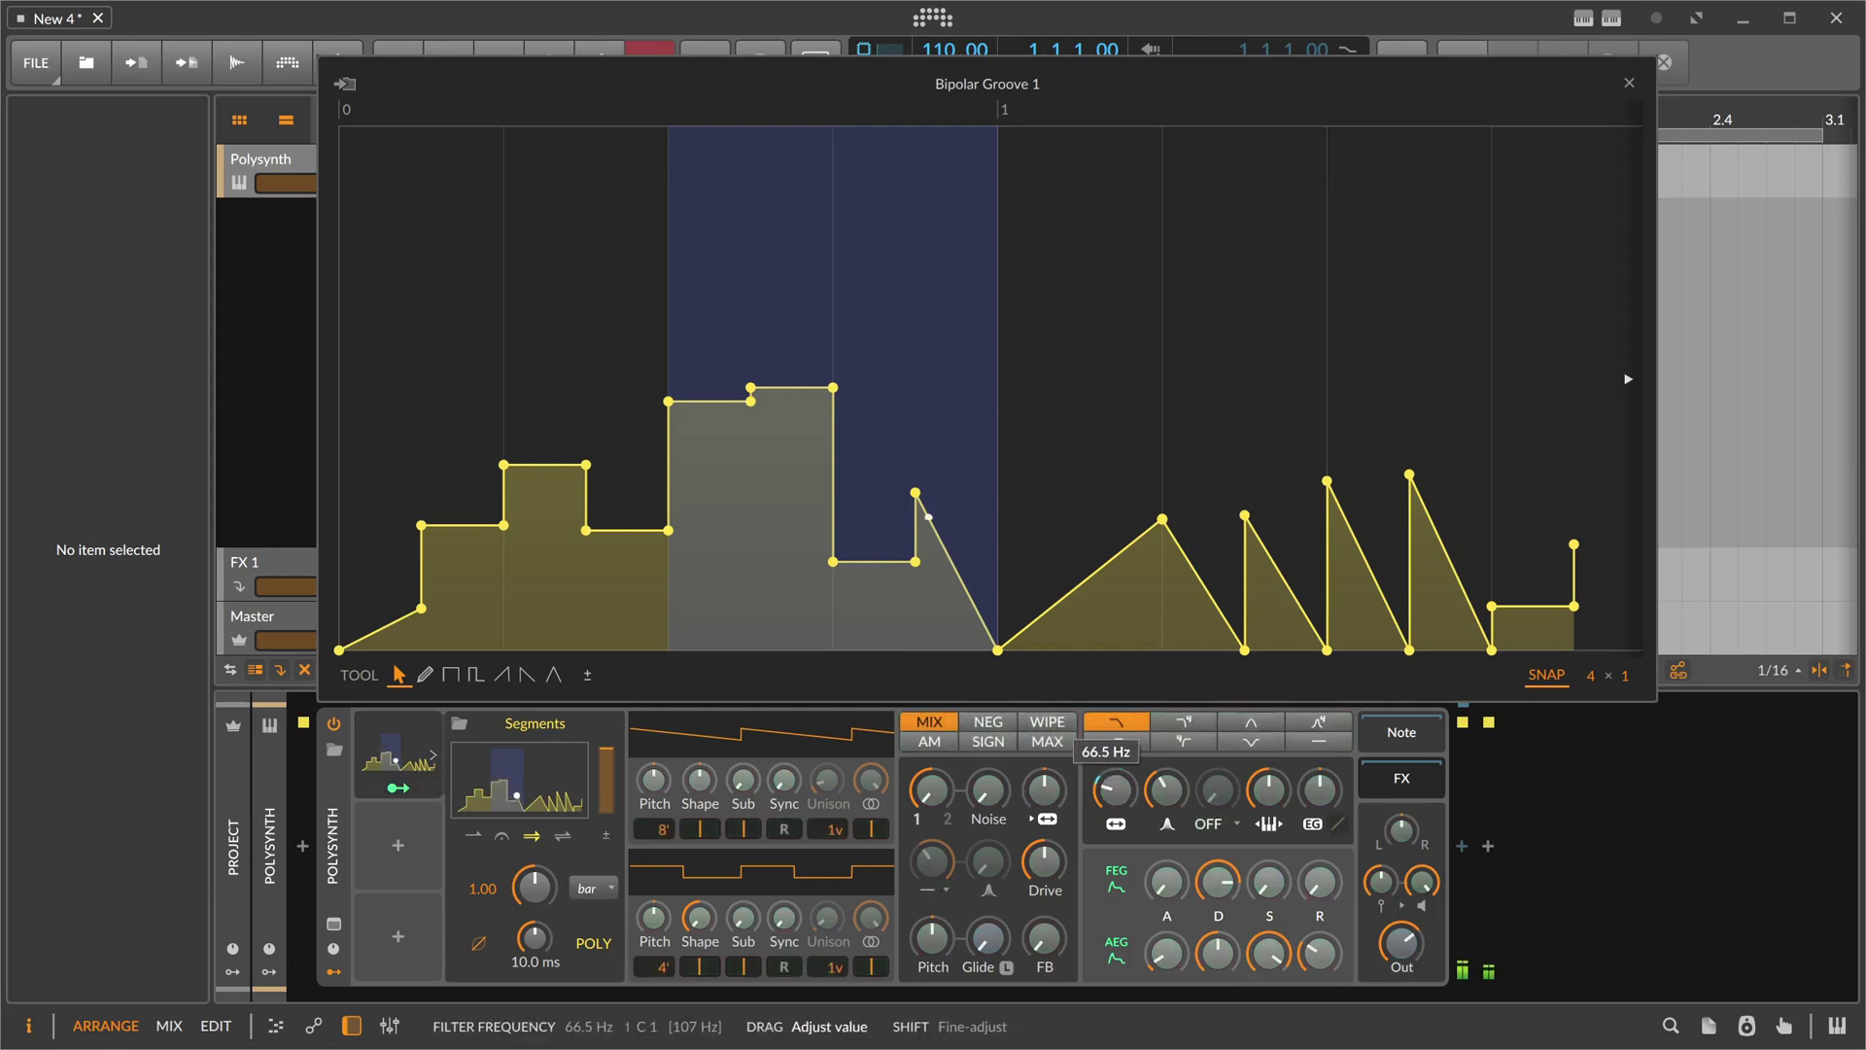
{"action": "left_click", "coordinate": [398, 787]}
{"action": "left_click_drag", "start_coordinate": [1115, 789], "coordinate": [1115, 770]}
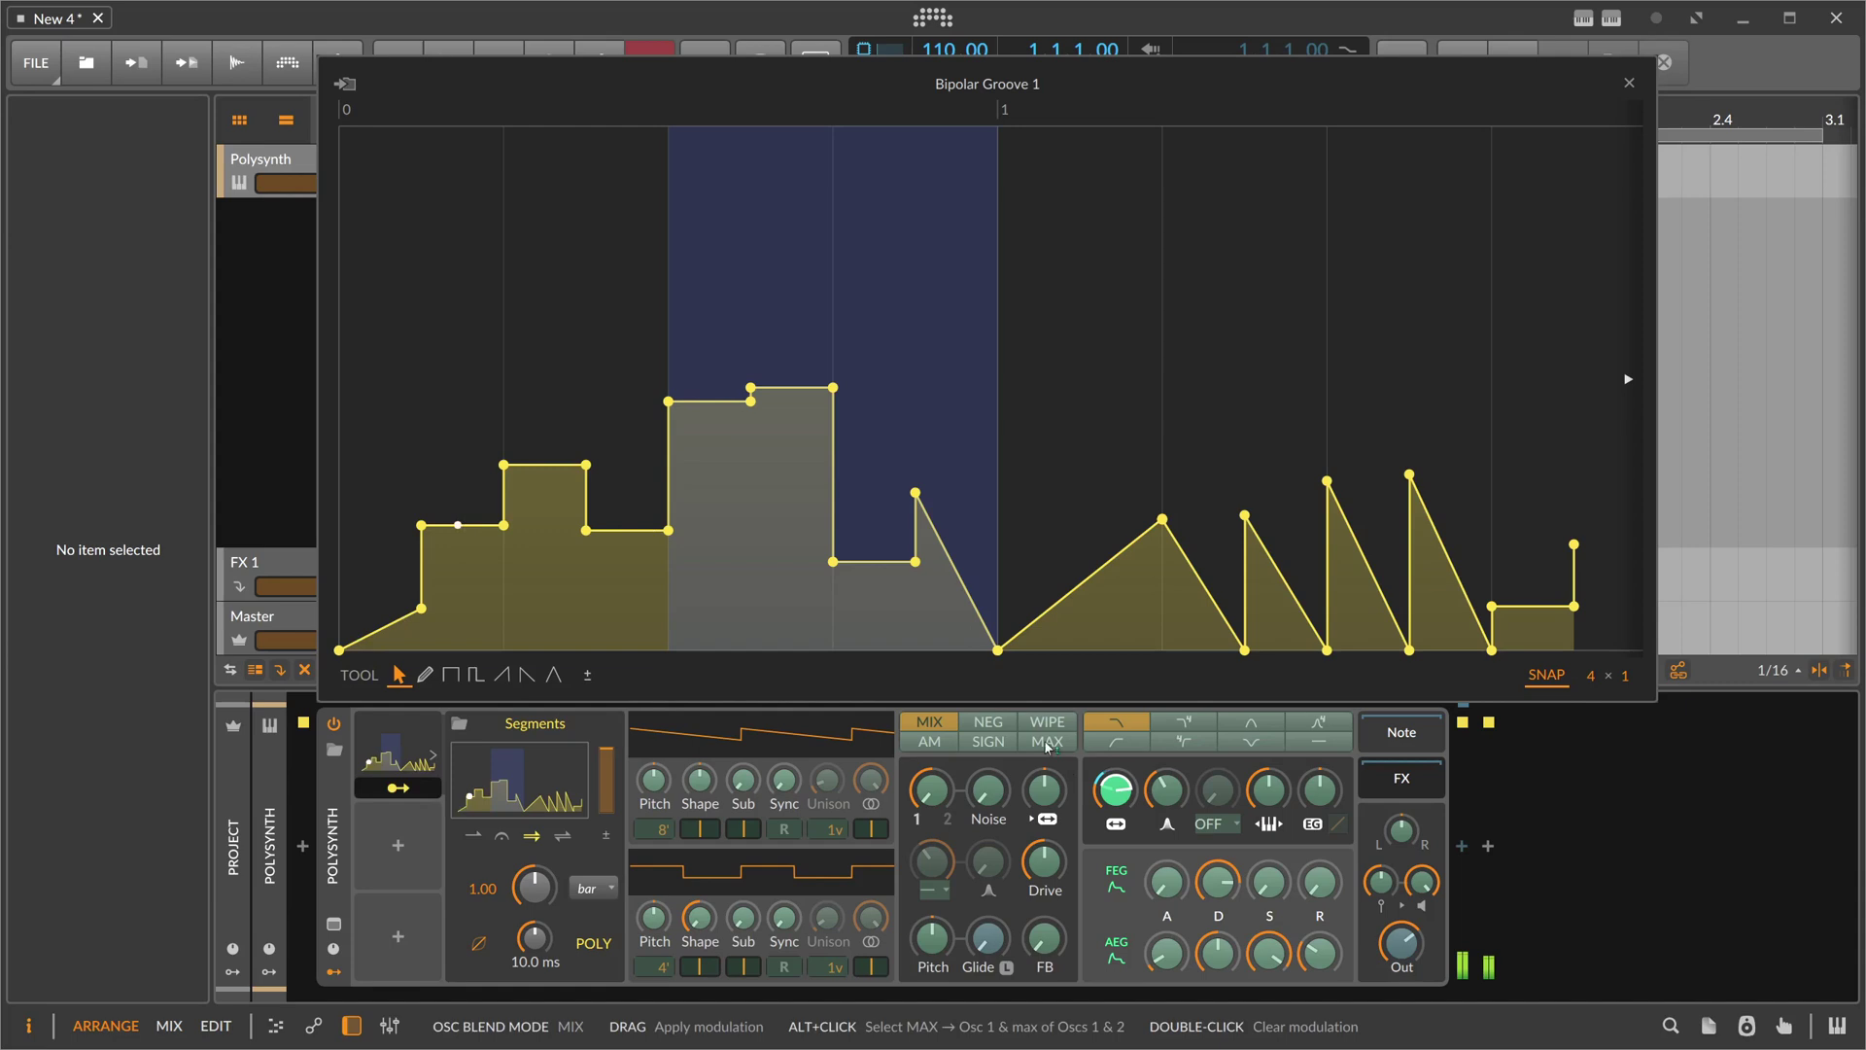
Step: Make the two looped stages tall descending ramps and bend both into concave decays
{"action": "key", "text": "6"}
{"action": "left_click", "coordinate": [791, 402]}
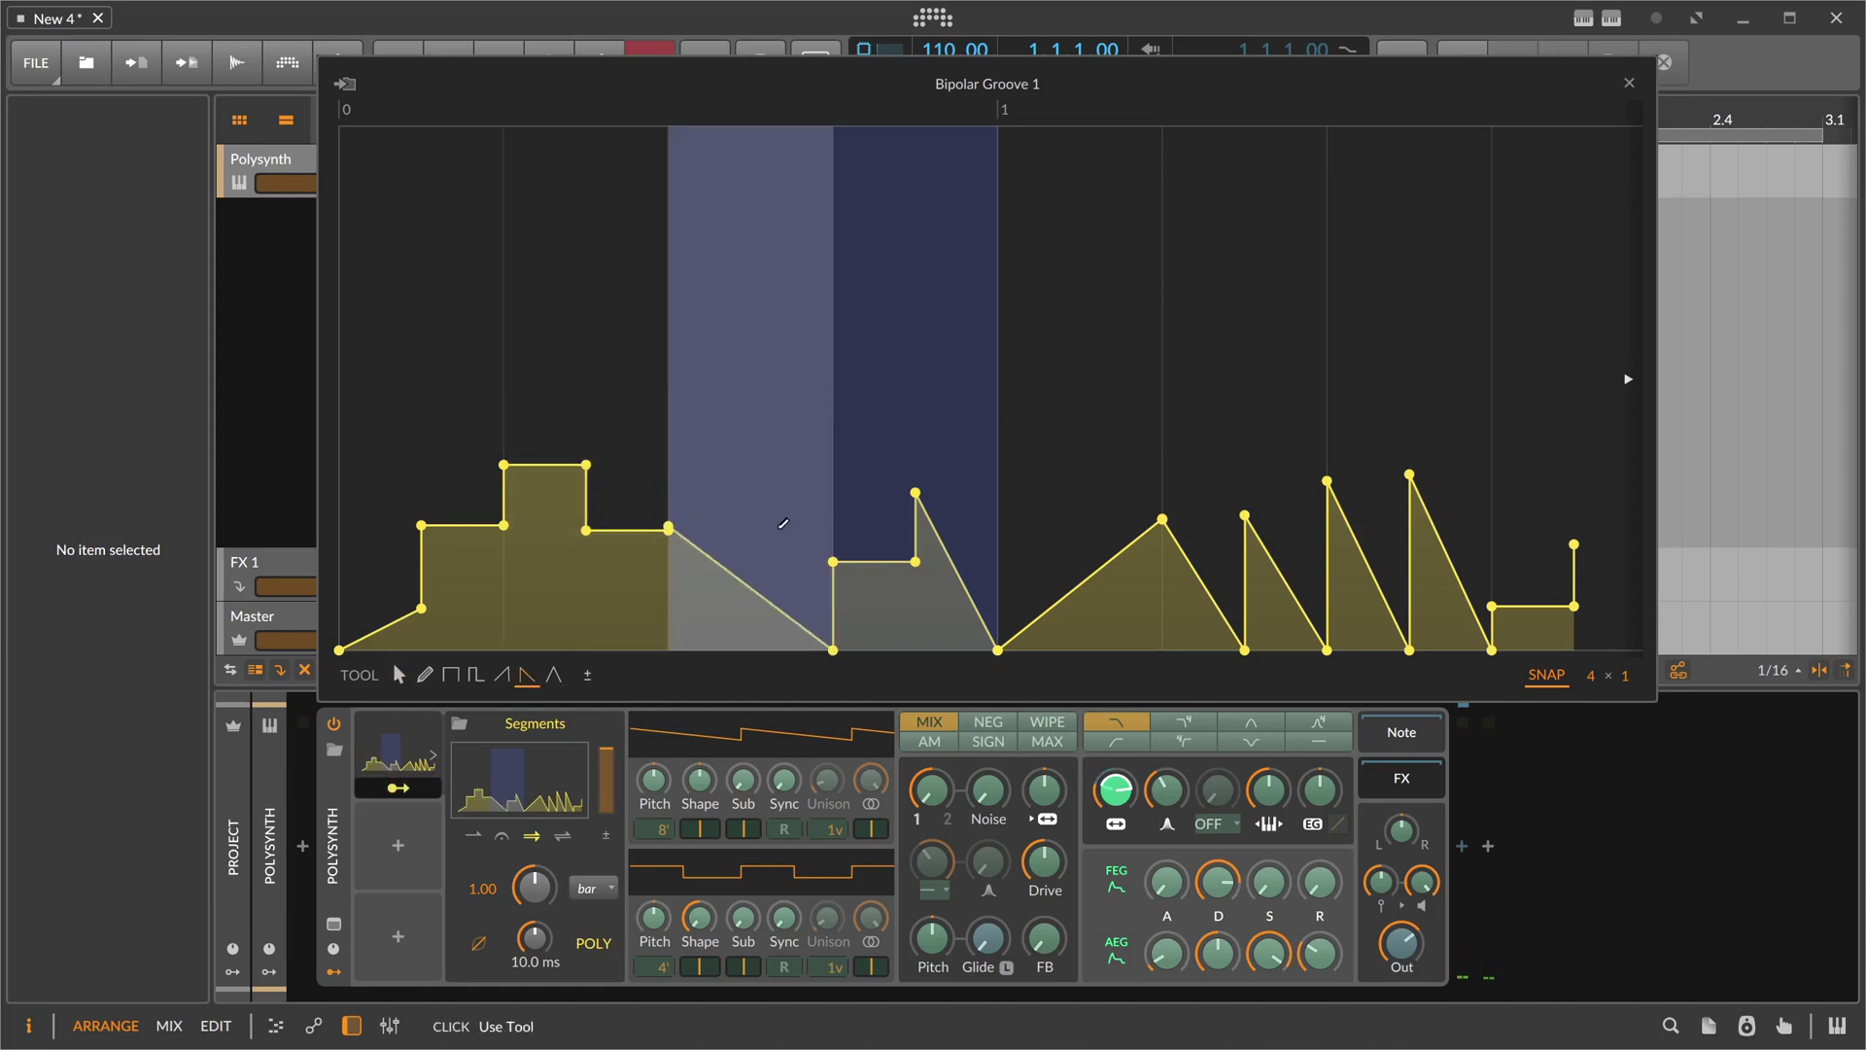
{"action": "left_click_drag", "start_coordinate": [790, 403], "coordinate": [790, 263]}
{"action": "left_click", "coordinate": [839, 449]}
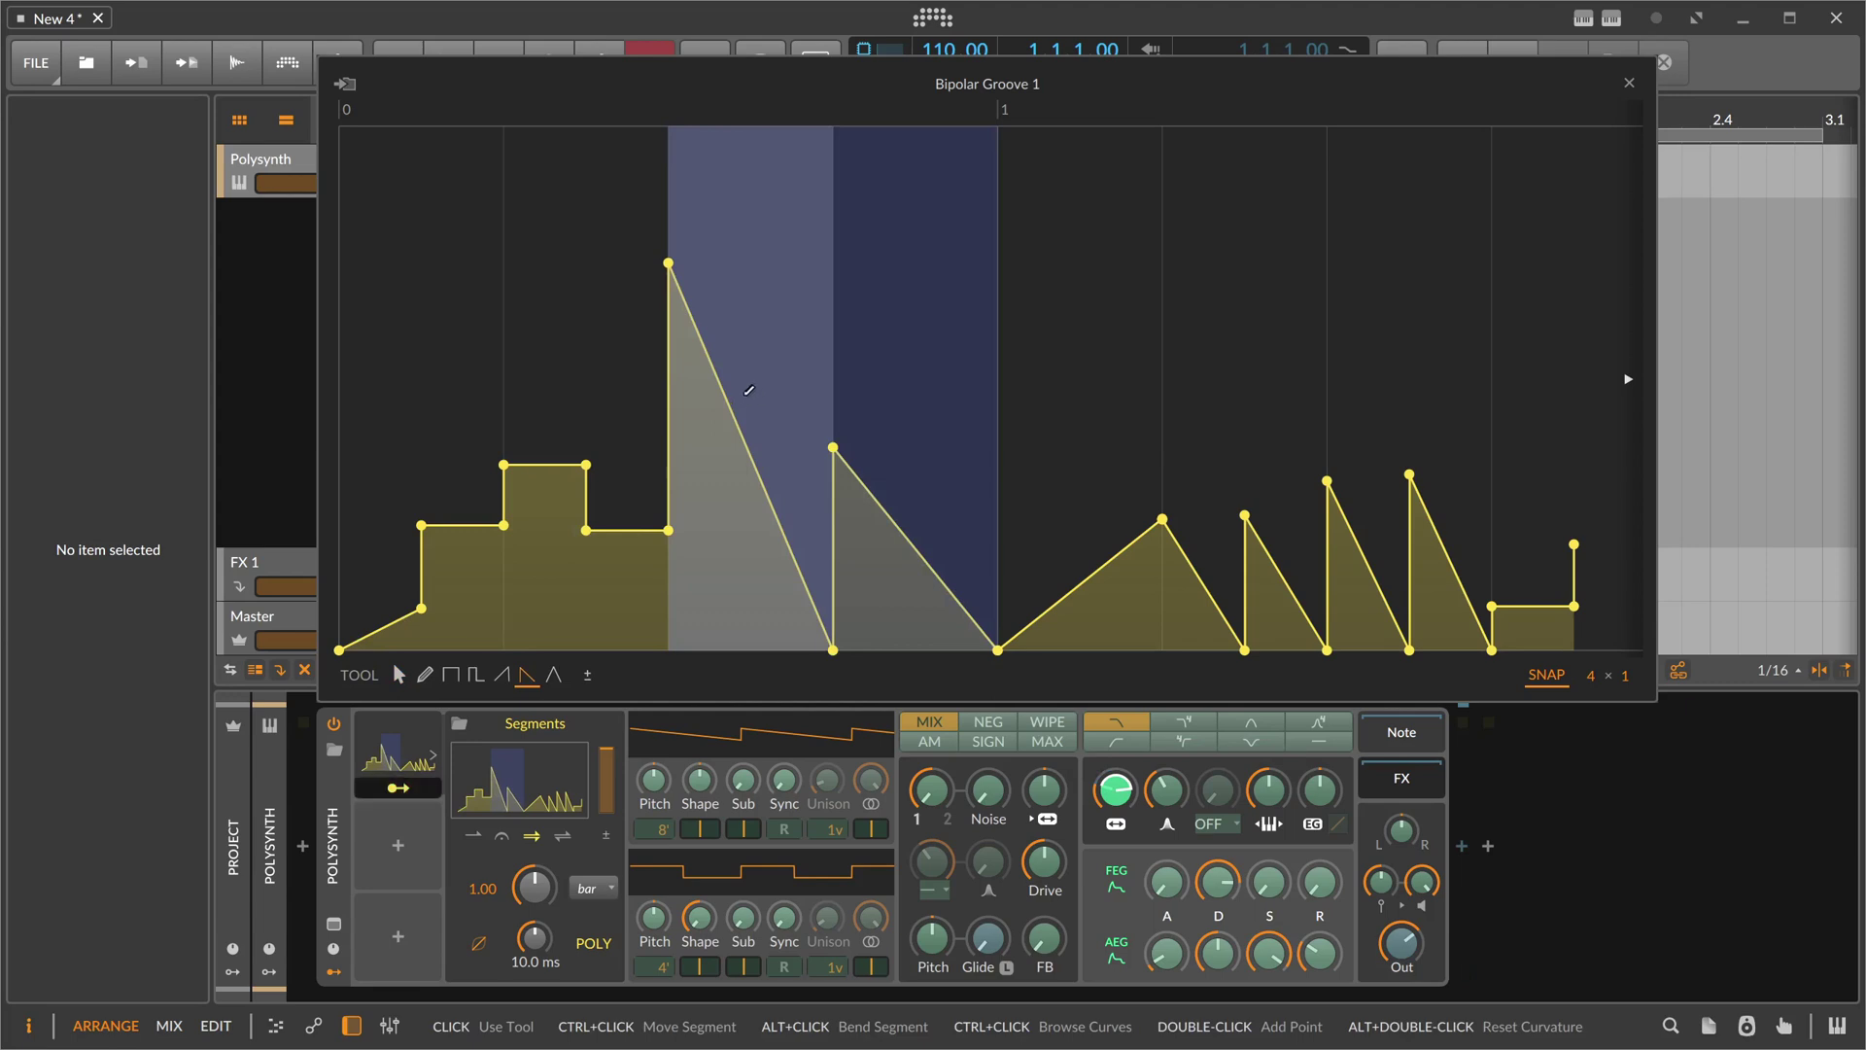
{"action": "left_click_drag", "start_coordinate": [752, 400], "coordinate": [768, 466]}
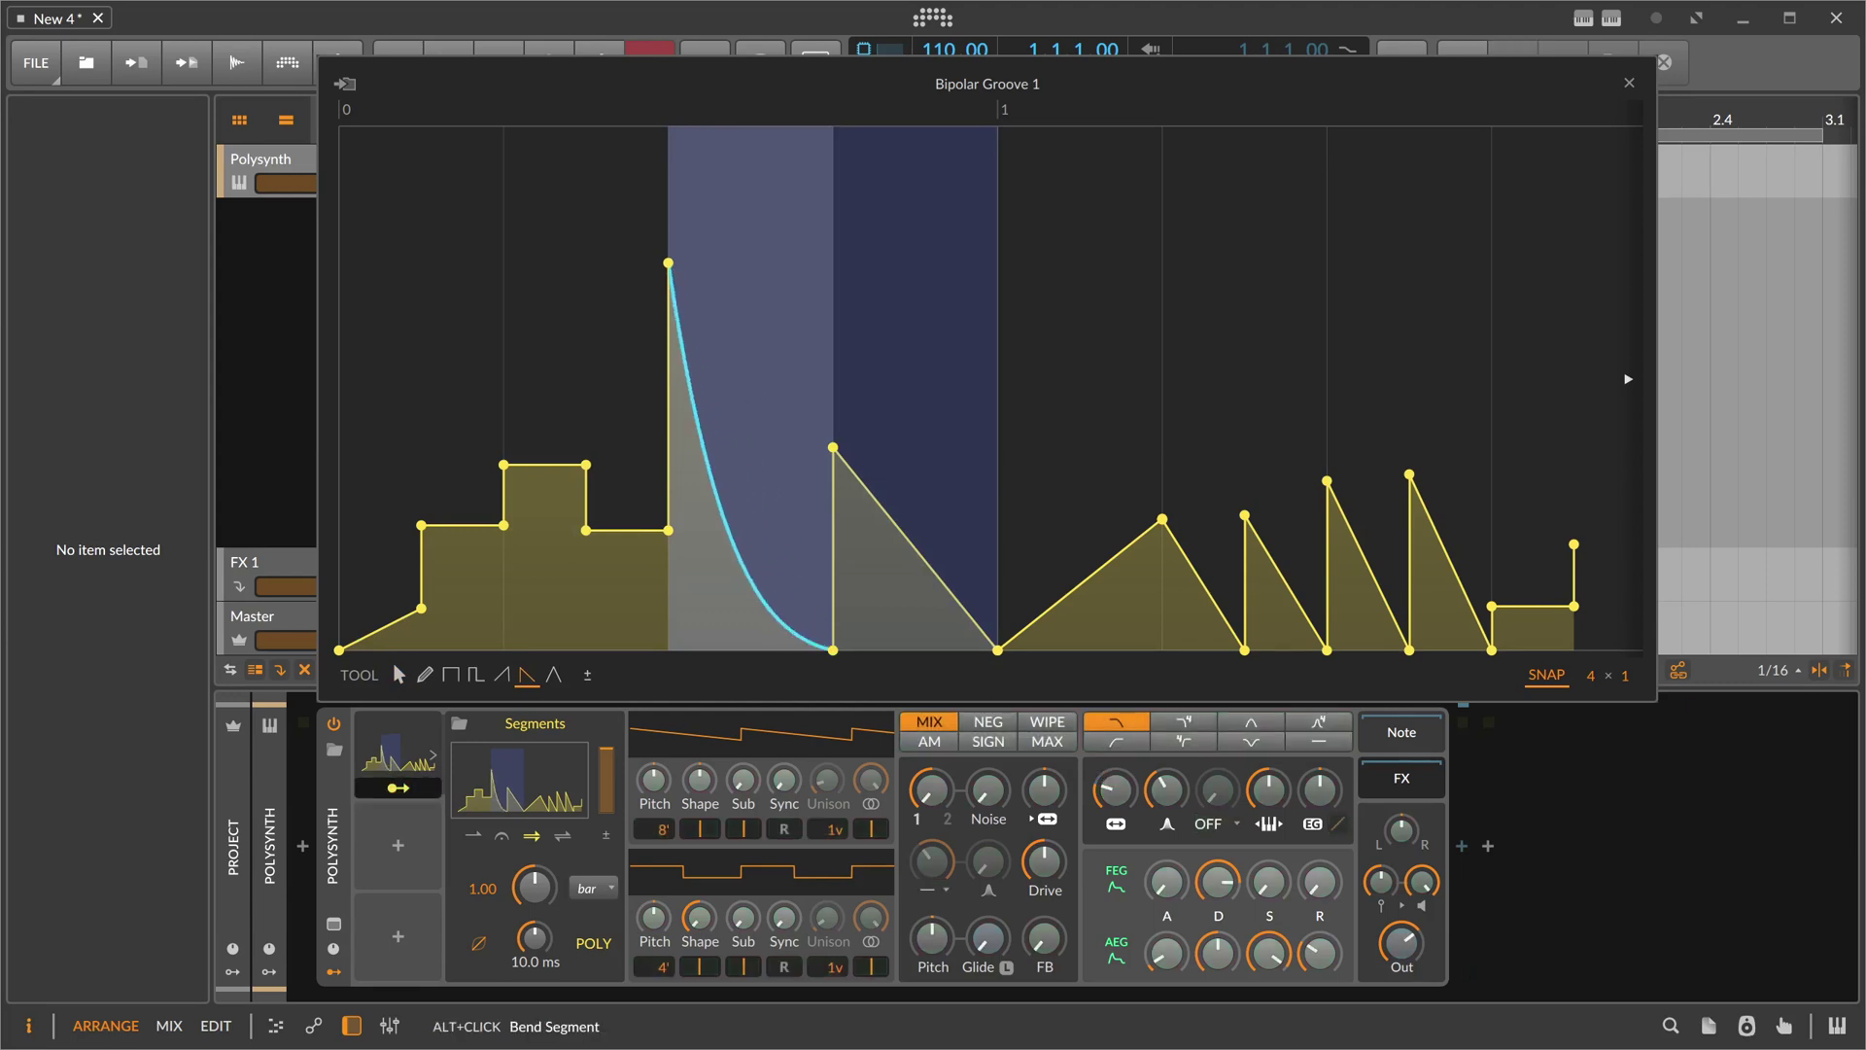
{"action": "left_click_drag", "start_coordinate": [915, 584], "coordinate": [922, 632]}
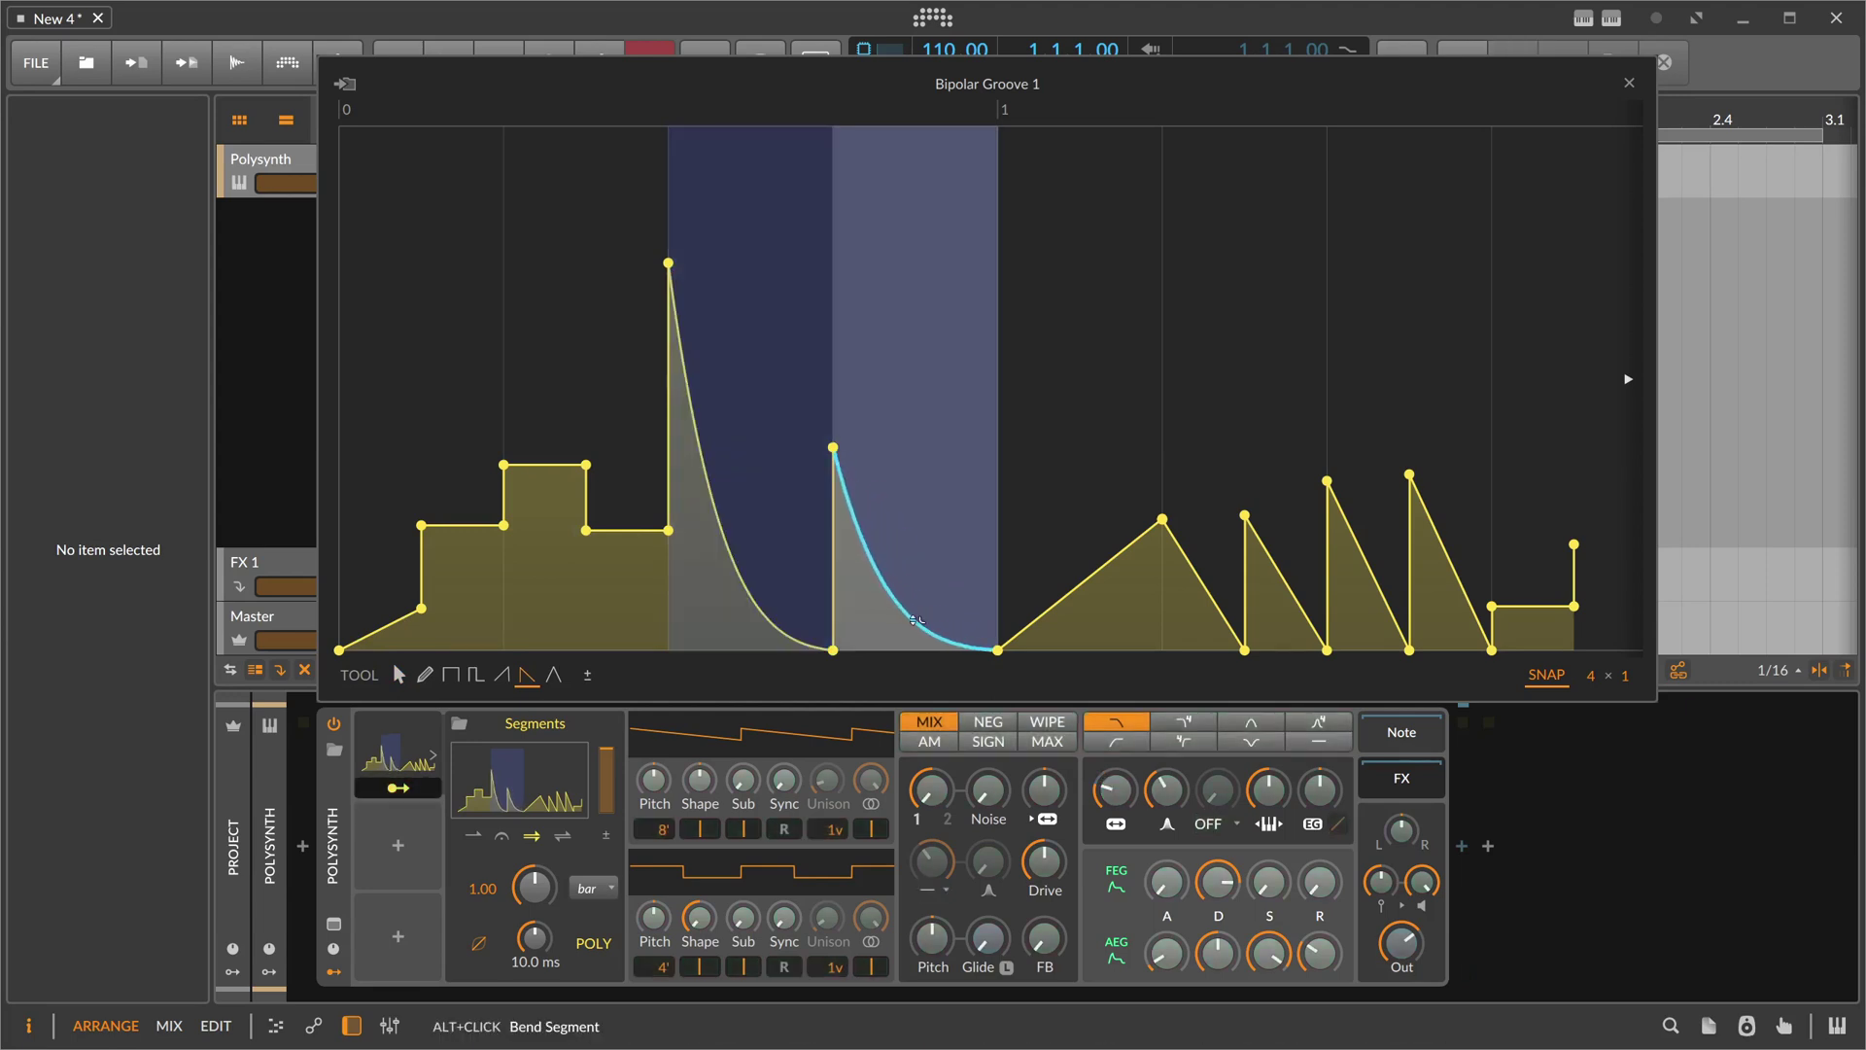
Step: Reshape the earlier step into one sloped rise with a curved drop after the peak
{"action": "left_click_drag", "start_coordinate": [503, 465], "coordinate": [457, 619]}
{"action": "double_click", "coordinate": [421, 608]}
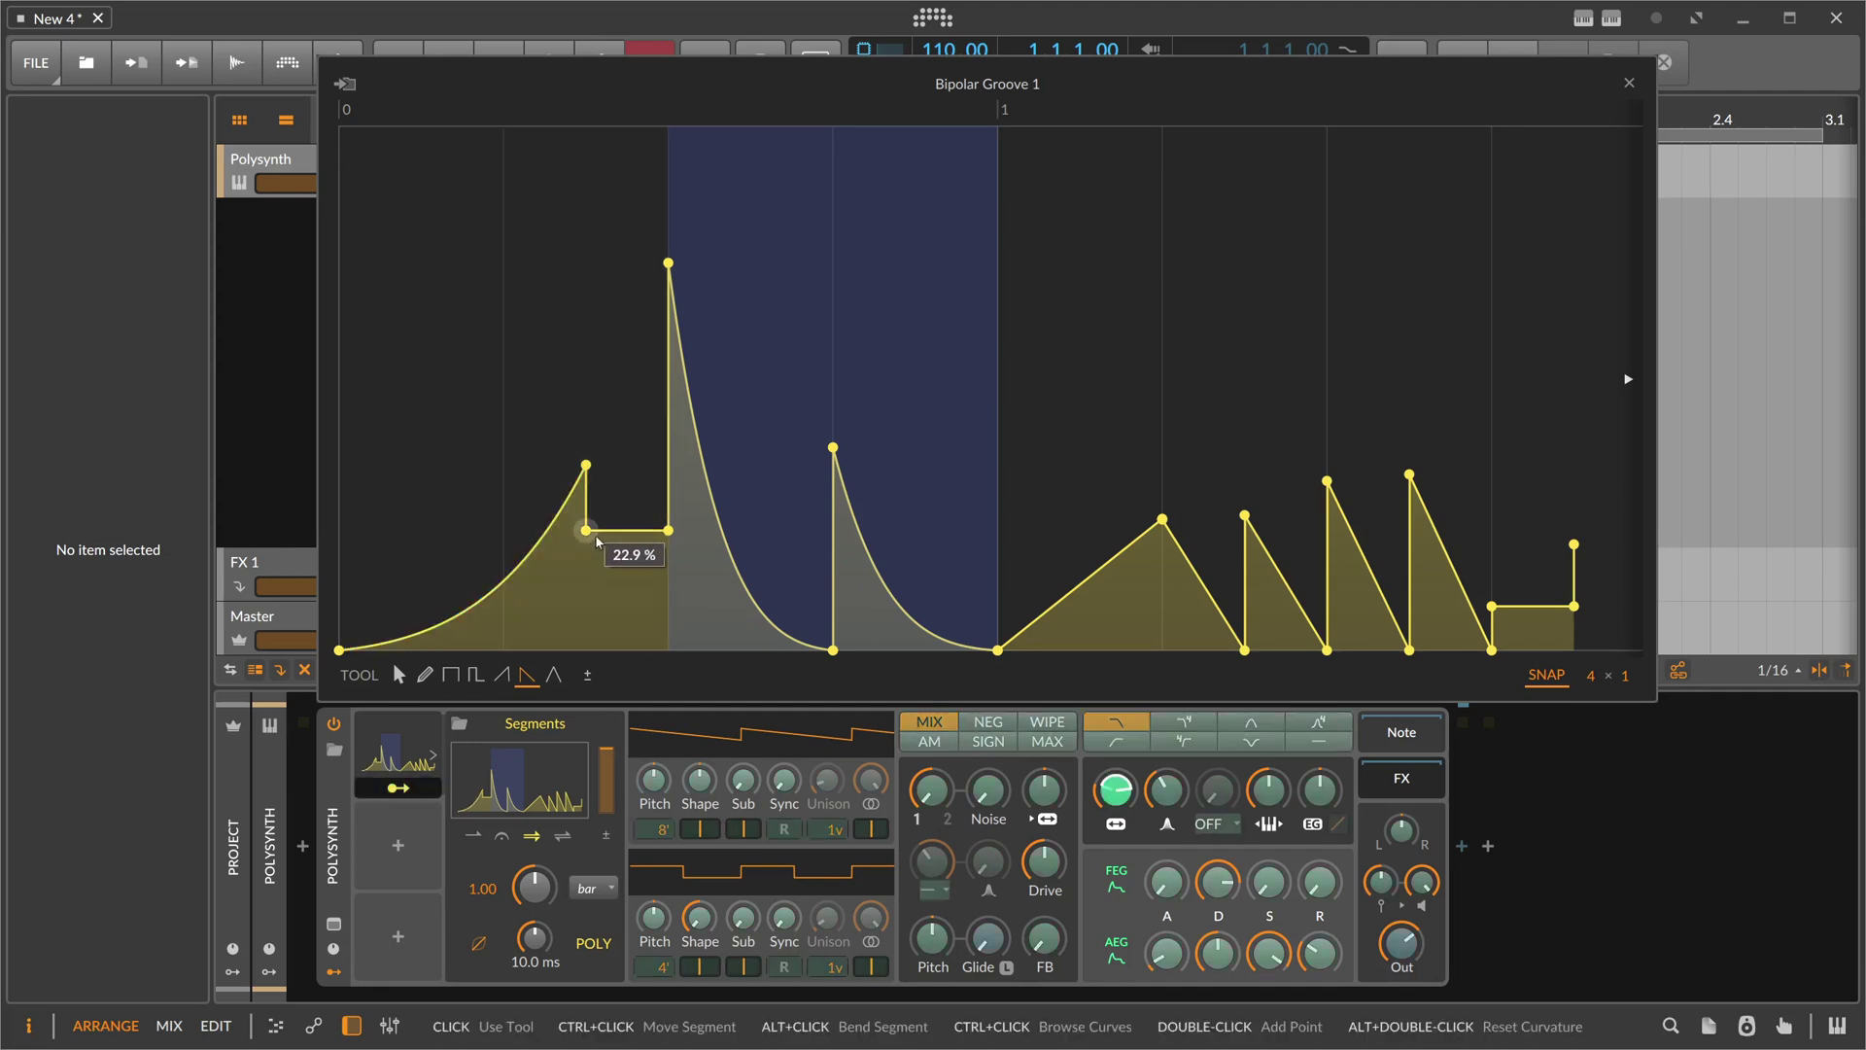
{"action": "left_click_drag", "start_coordinate": [614, 529], "coordinate": [615, 501]}
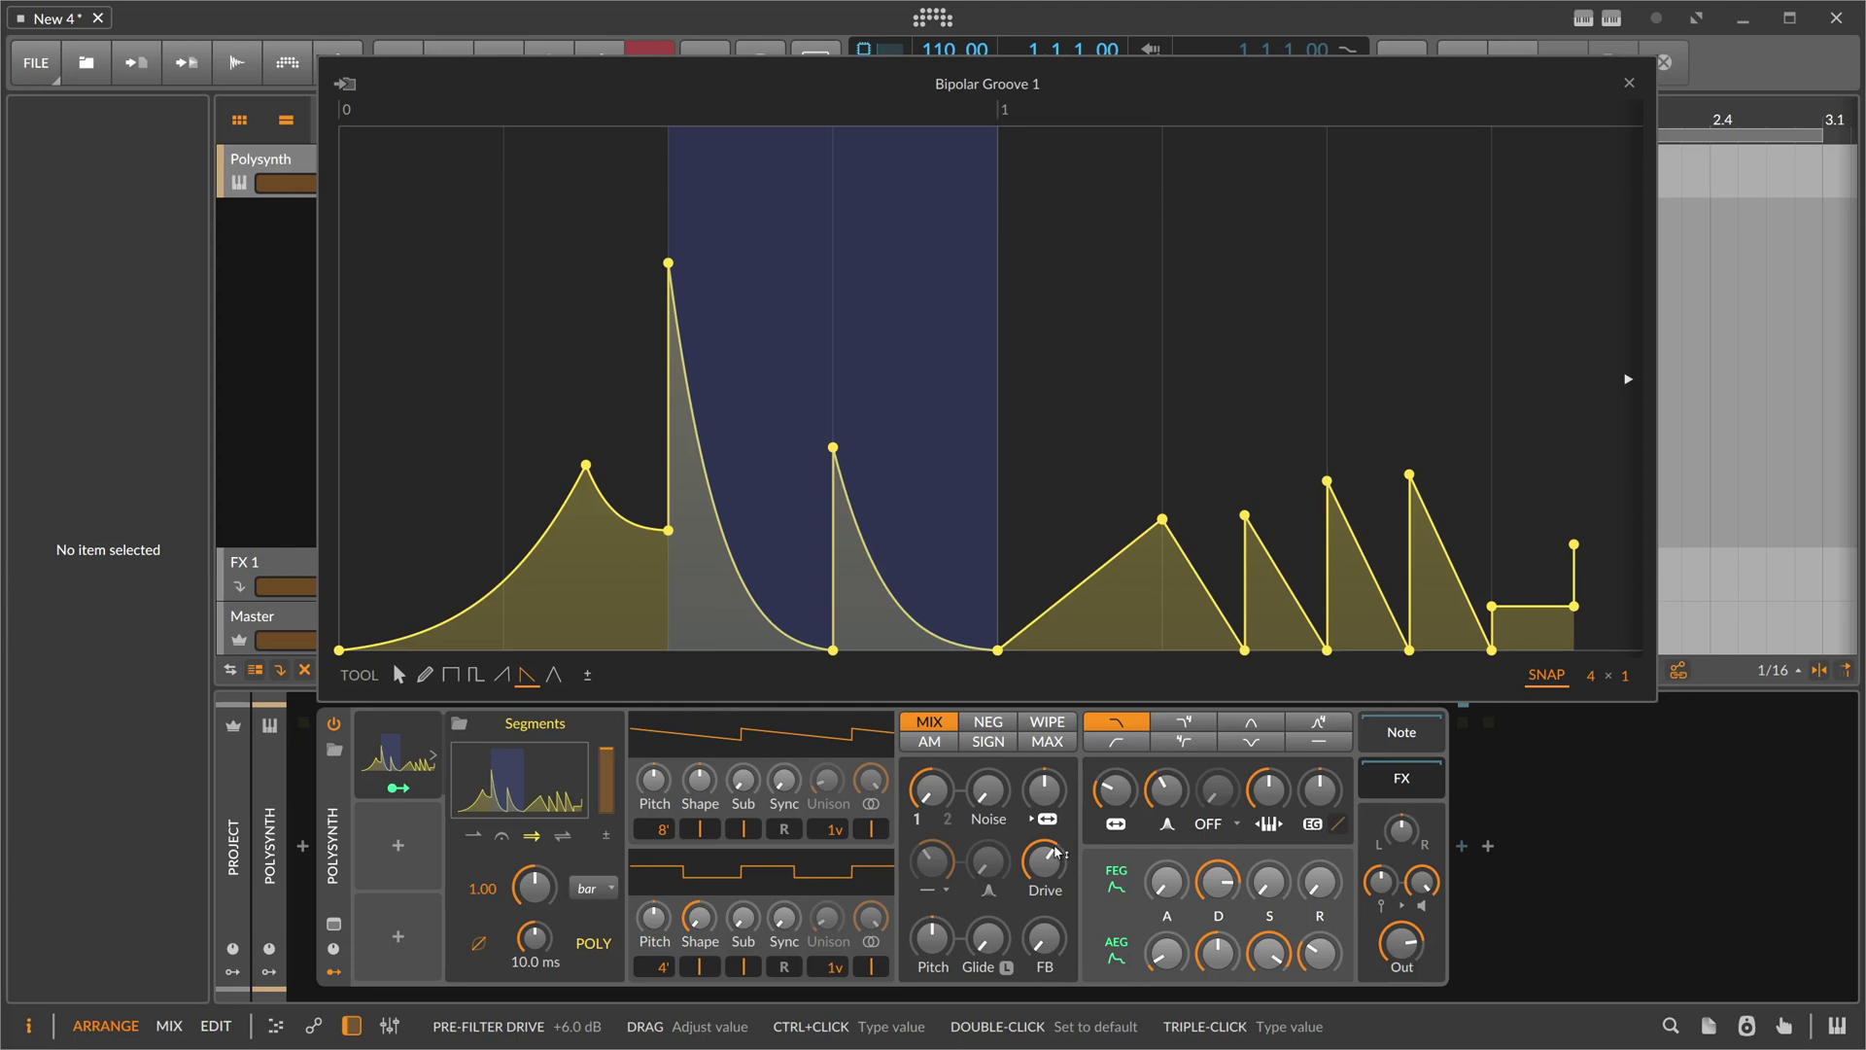
Step: Insert an ADSR modulator into the next empty Polysynth modulator slot and collapse its display
{"action": "left_click", "coordinate": [399, 854]}
{"action": "type", "text": "sf"}
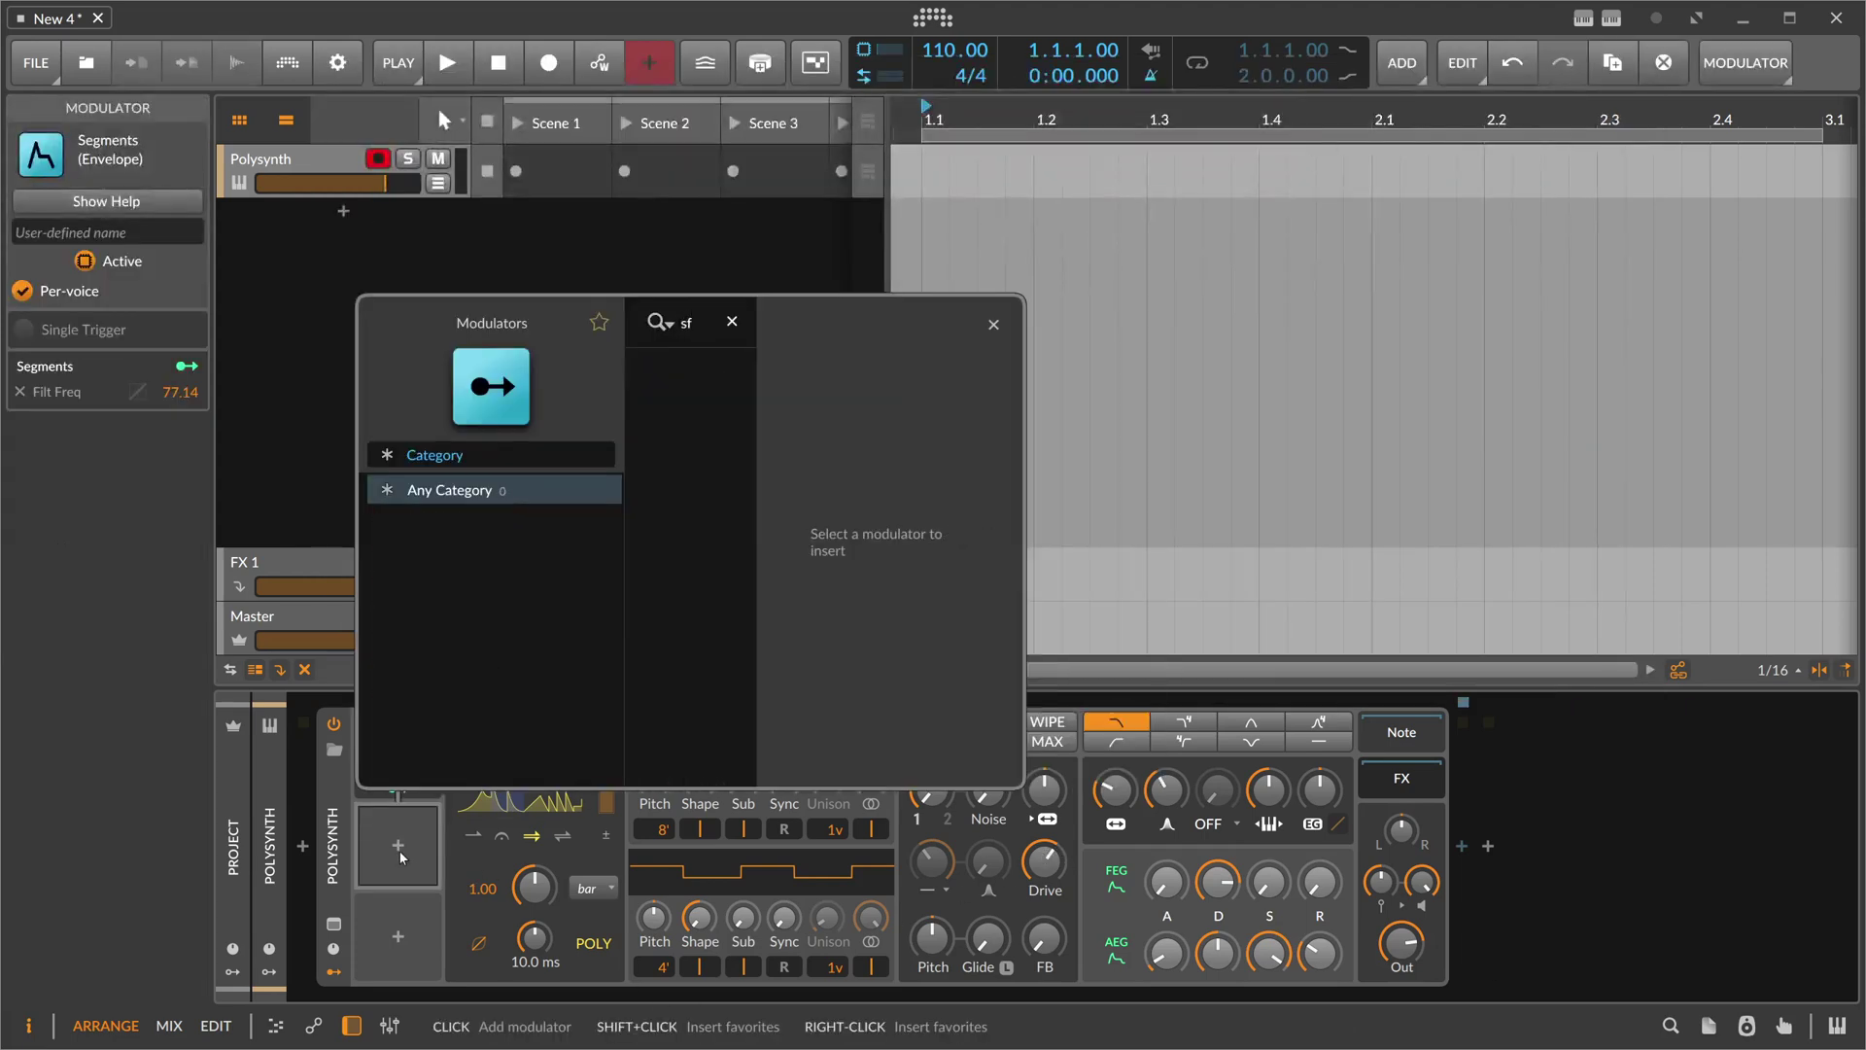
{"action": "type", "text": "d"}
{"action": "key", "text": "BackSpace"}
{"action": "key", "text": "BackSpace"}
{"action": "type", "text": "ad"}
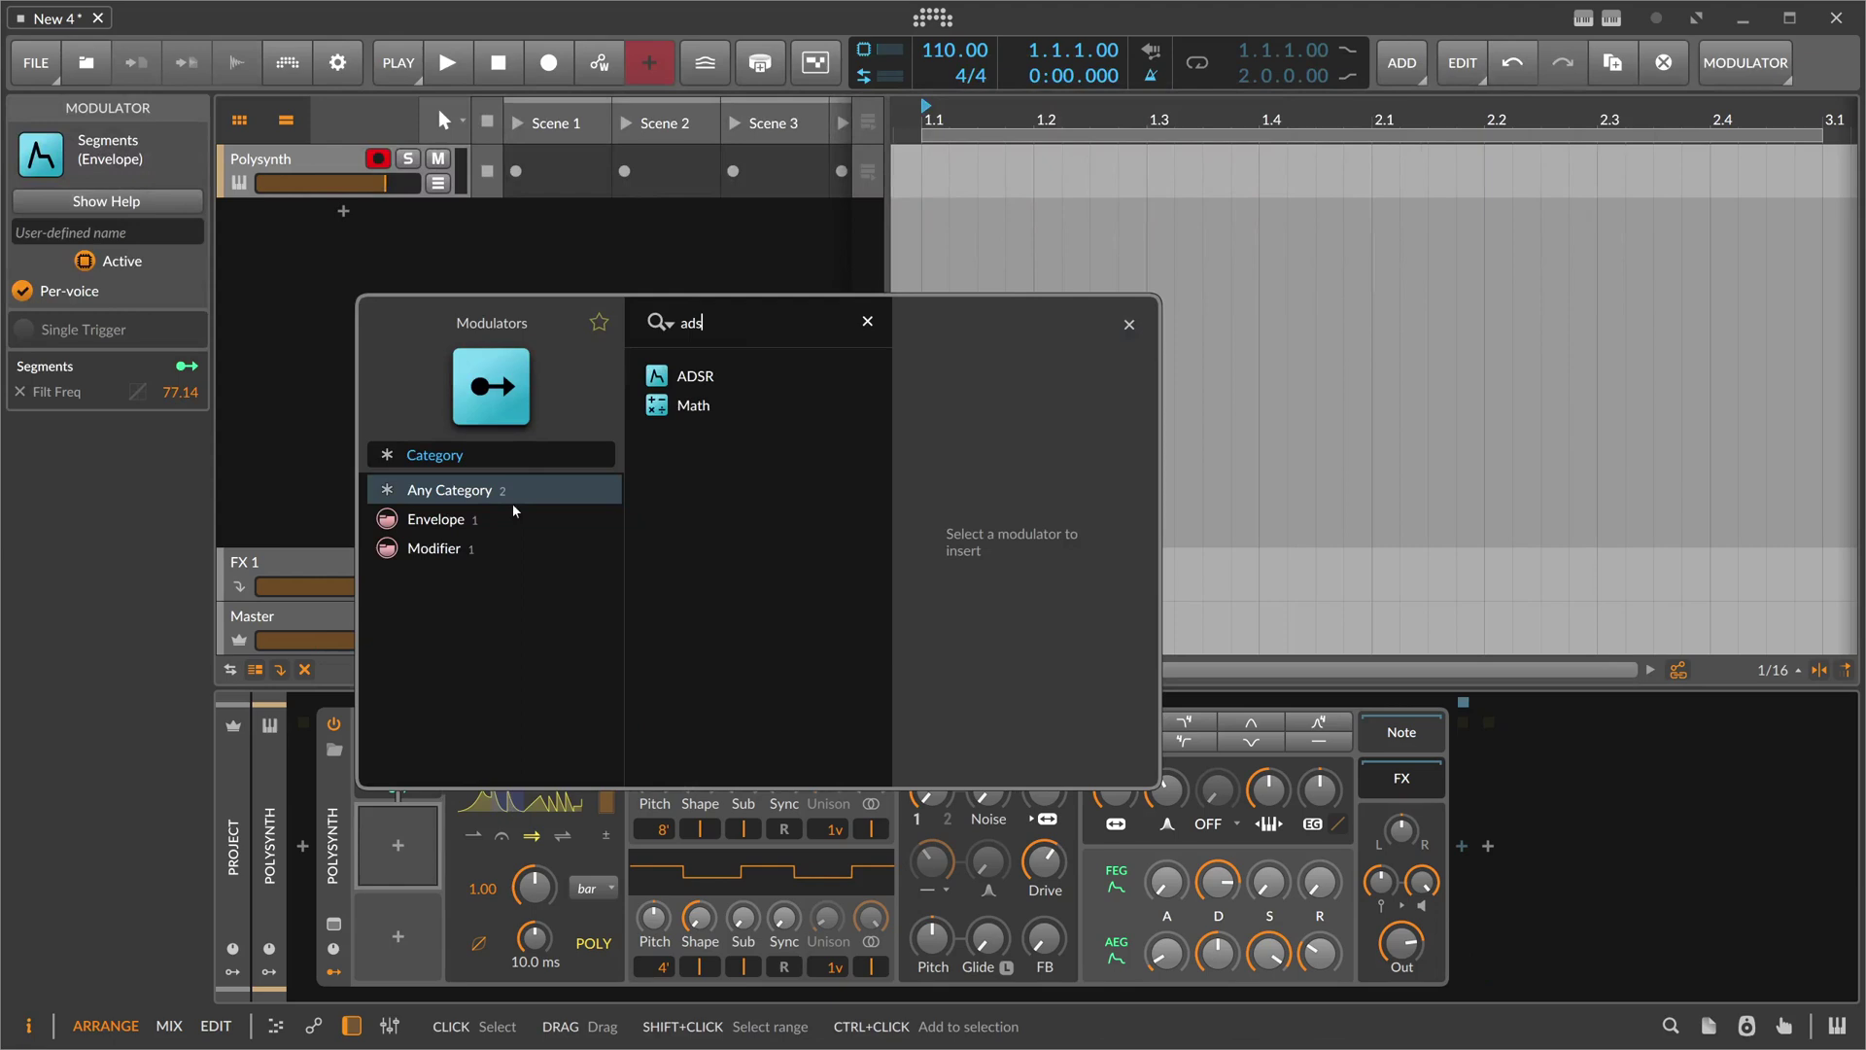
{"action": "type", "text": "s"}
{"action": "key", "text": "Down"}
{"action": "key", "text": "Return"}
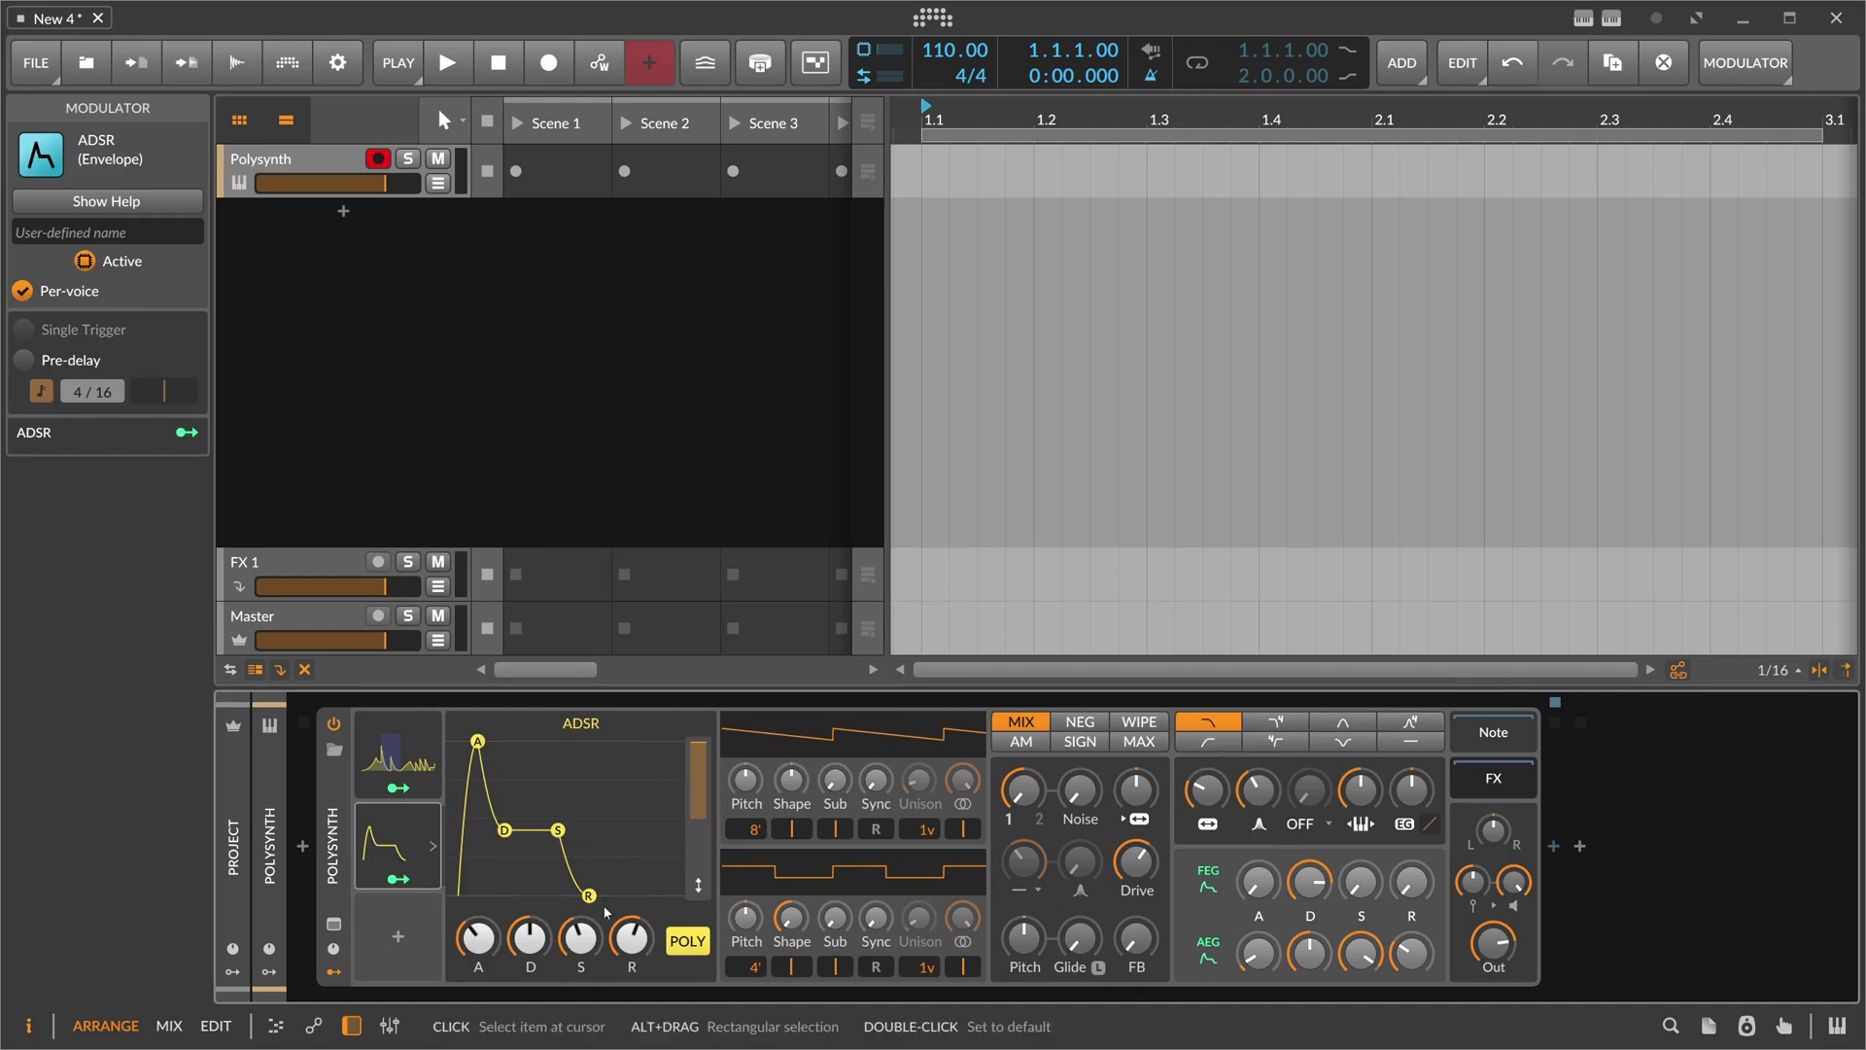
{"action": "left_click", "coordinate": [430, 845]}
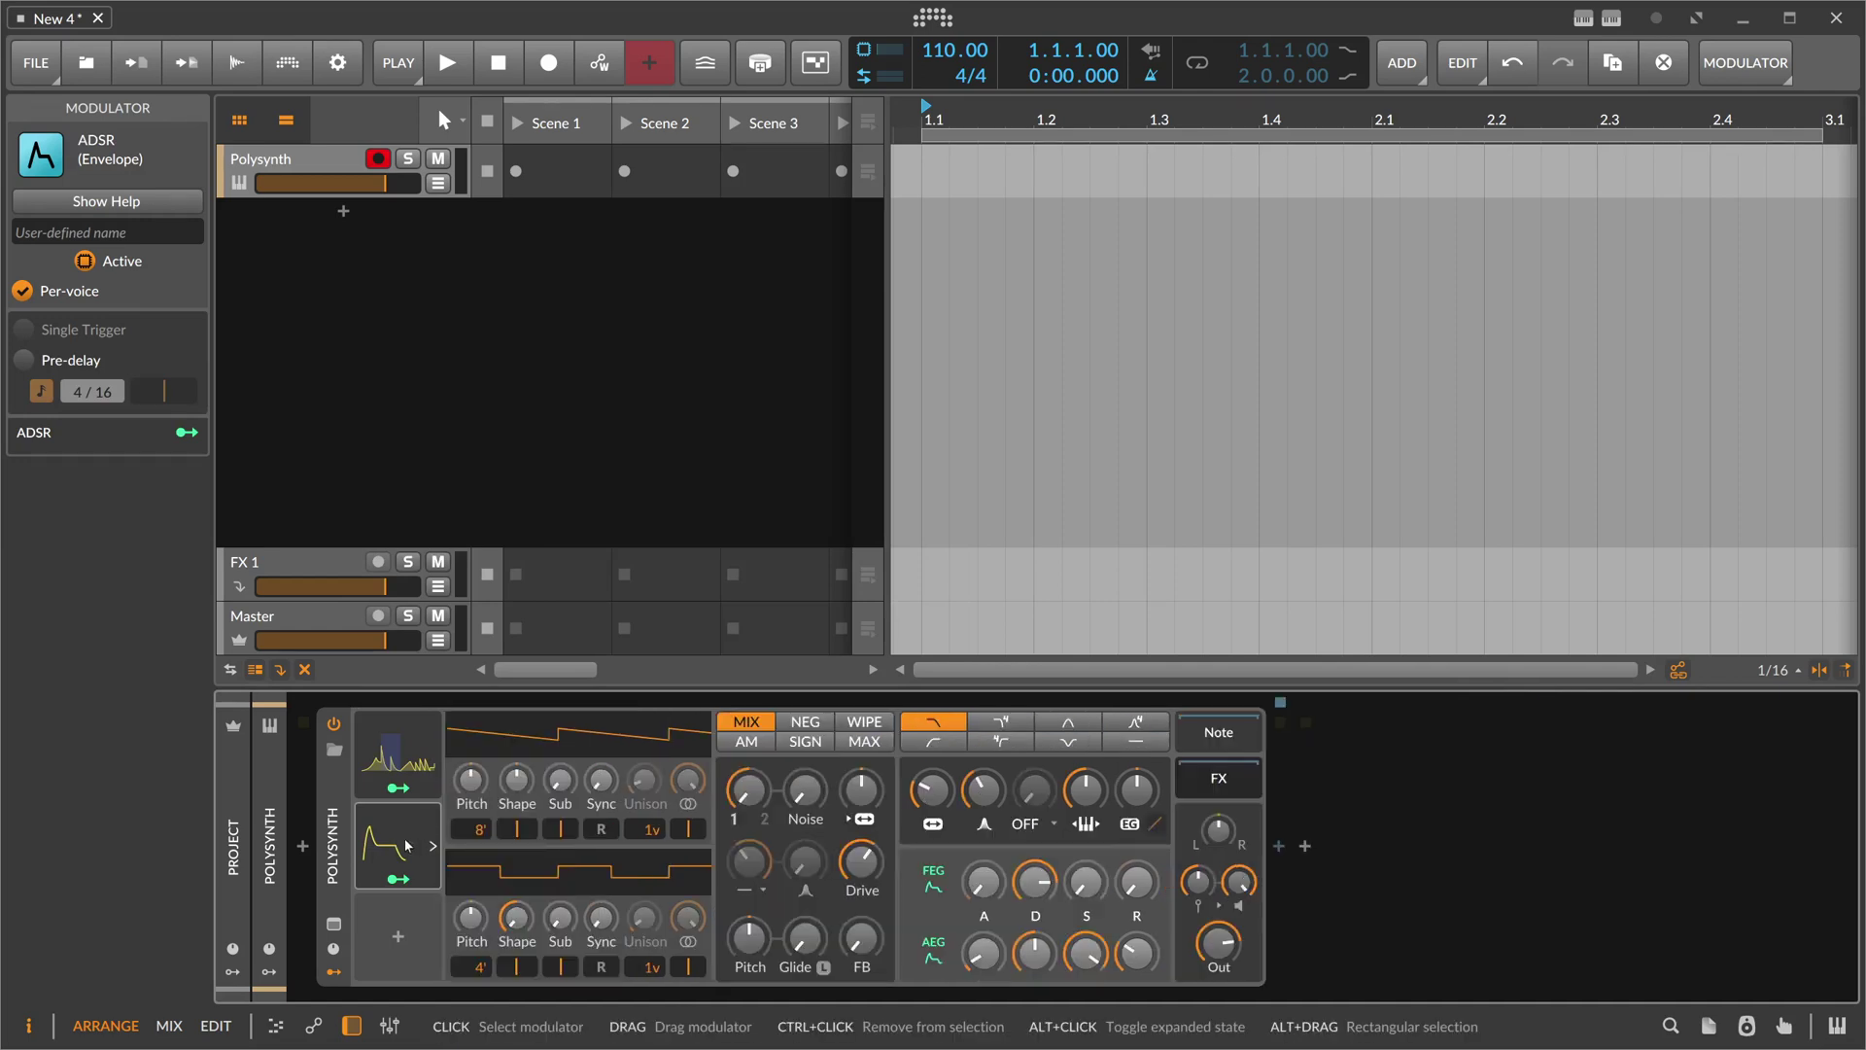
Step: Reopen the 'Bipolar Groove 1' curve editor for the Segments modulator
{"action": "left_click", "coordinate": [407, 845]}
{"action": "left_click", "coordinate": [433, 753]}
{"action": "left_click", "coordinate": [568, 783]}
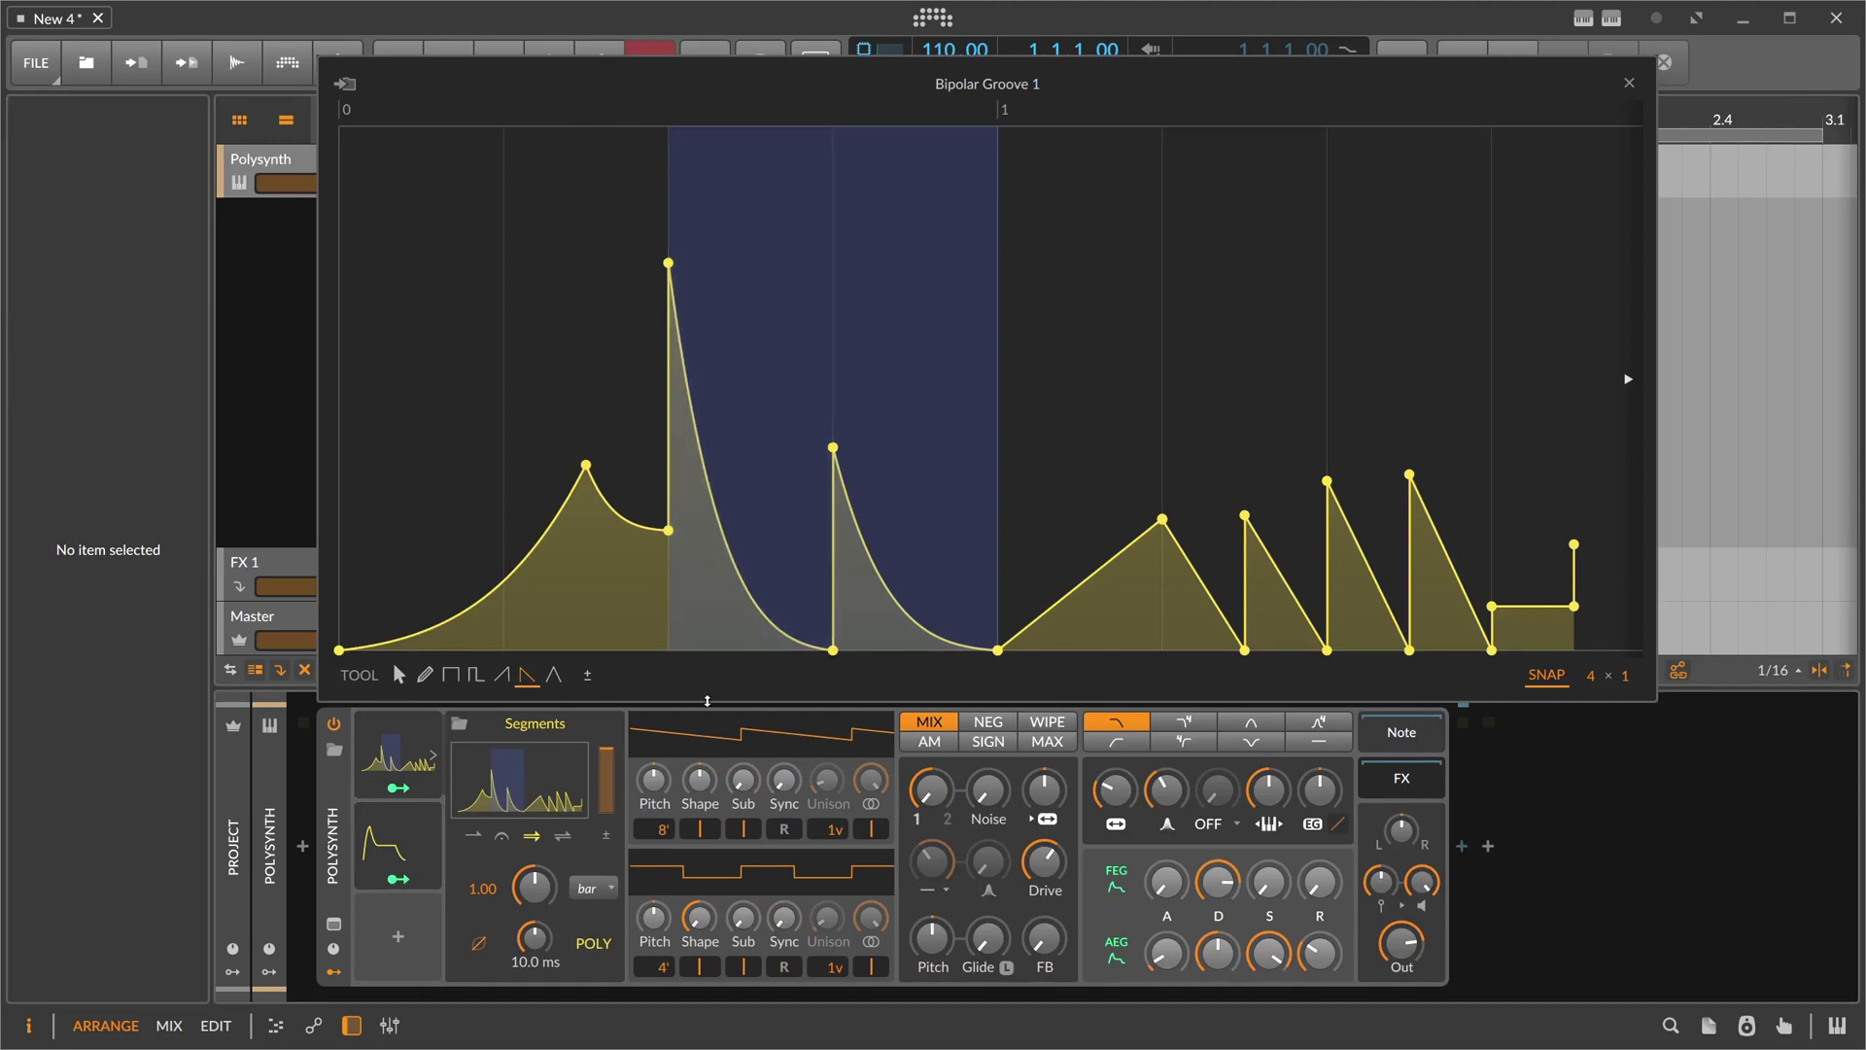
Step: Switch the Segments timebase from 'bar' to Pitch (of current note)
{"action": "left_click", "coordinate": [593, 887]}
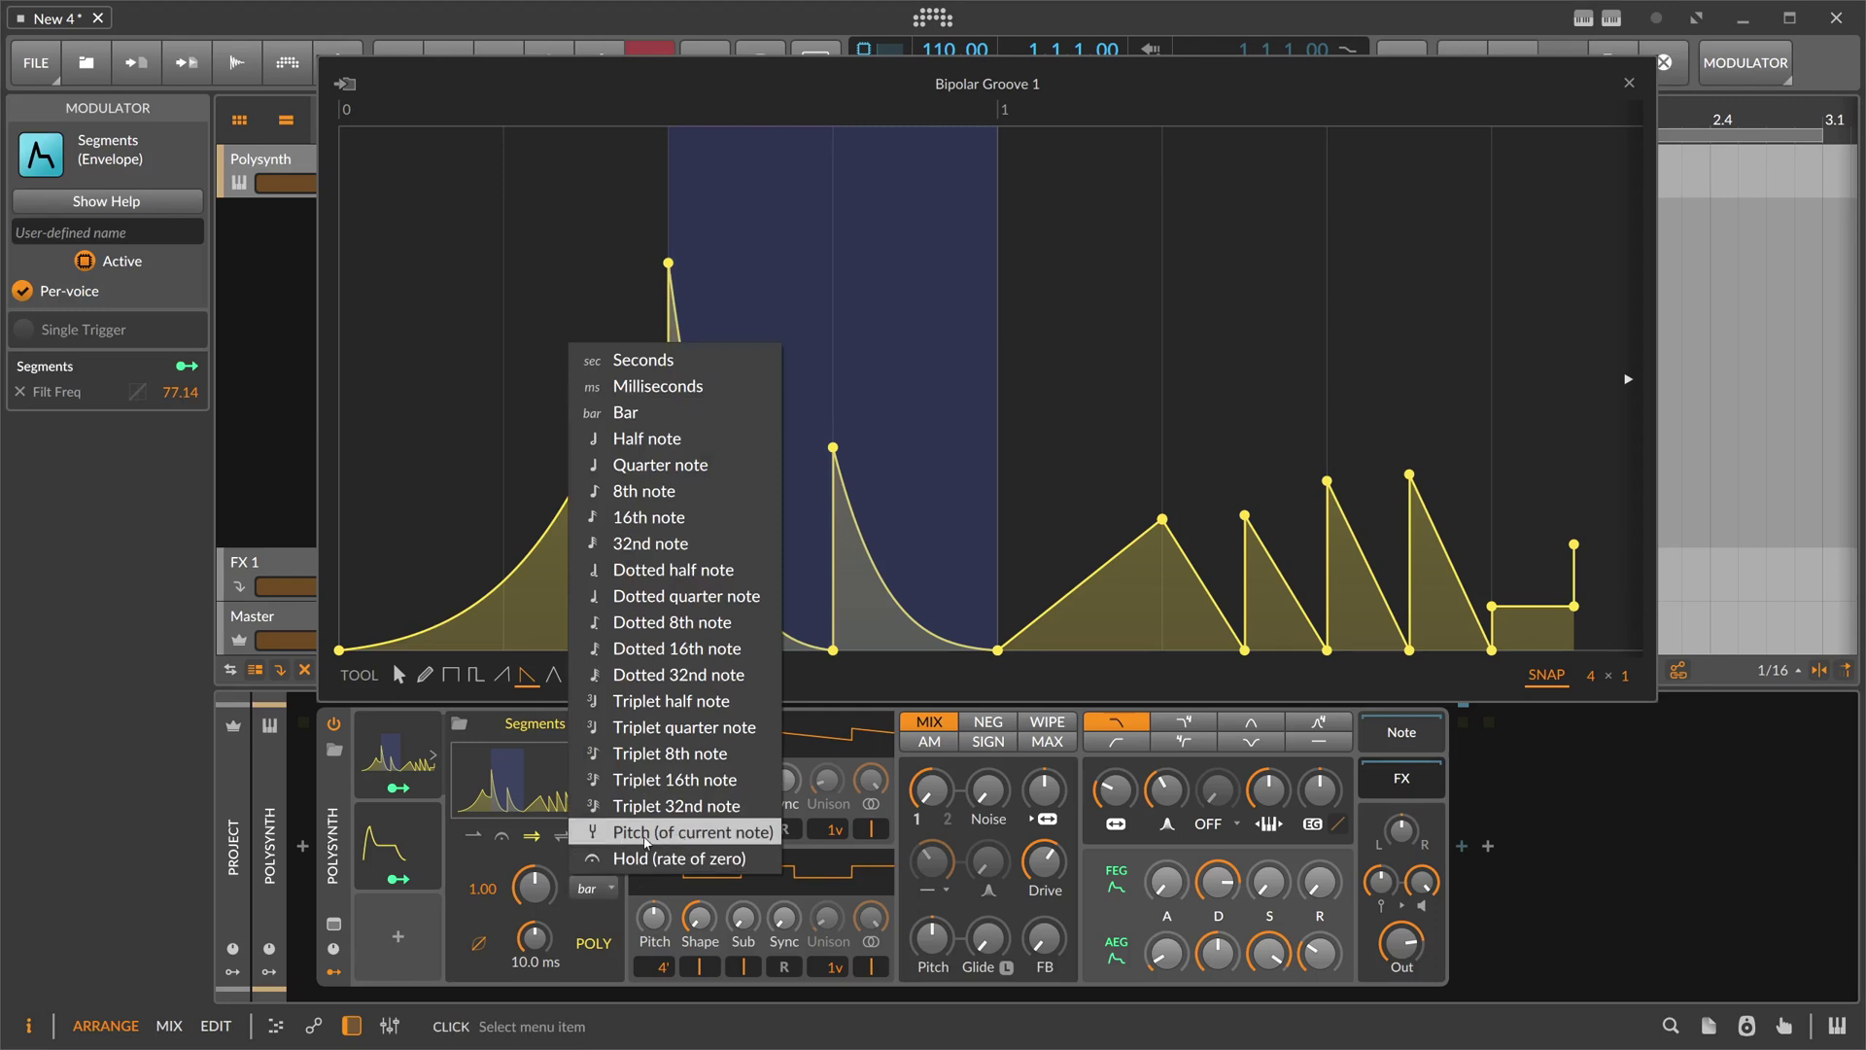
{"action": "left_click", "coordinate": [647, 838]}
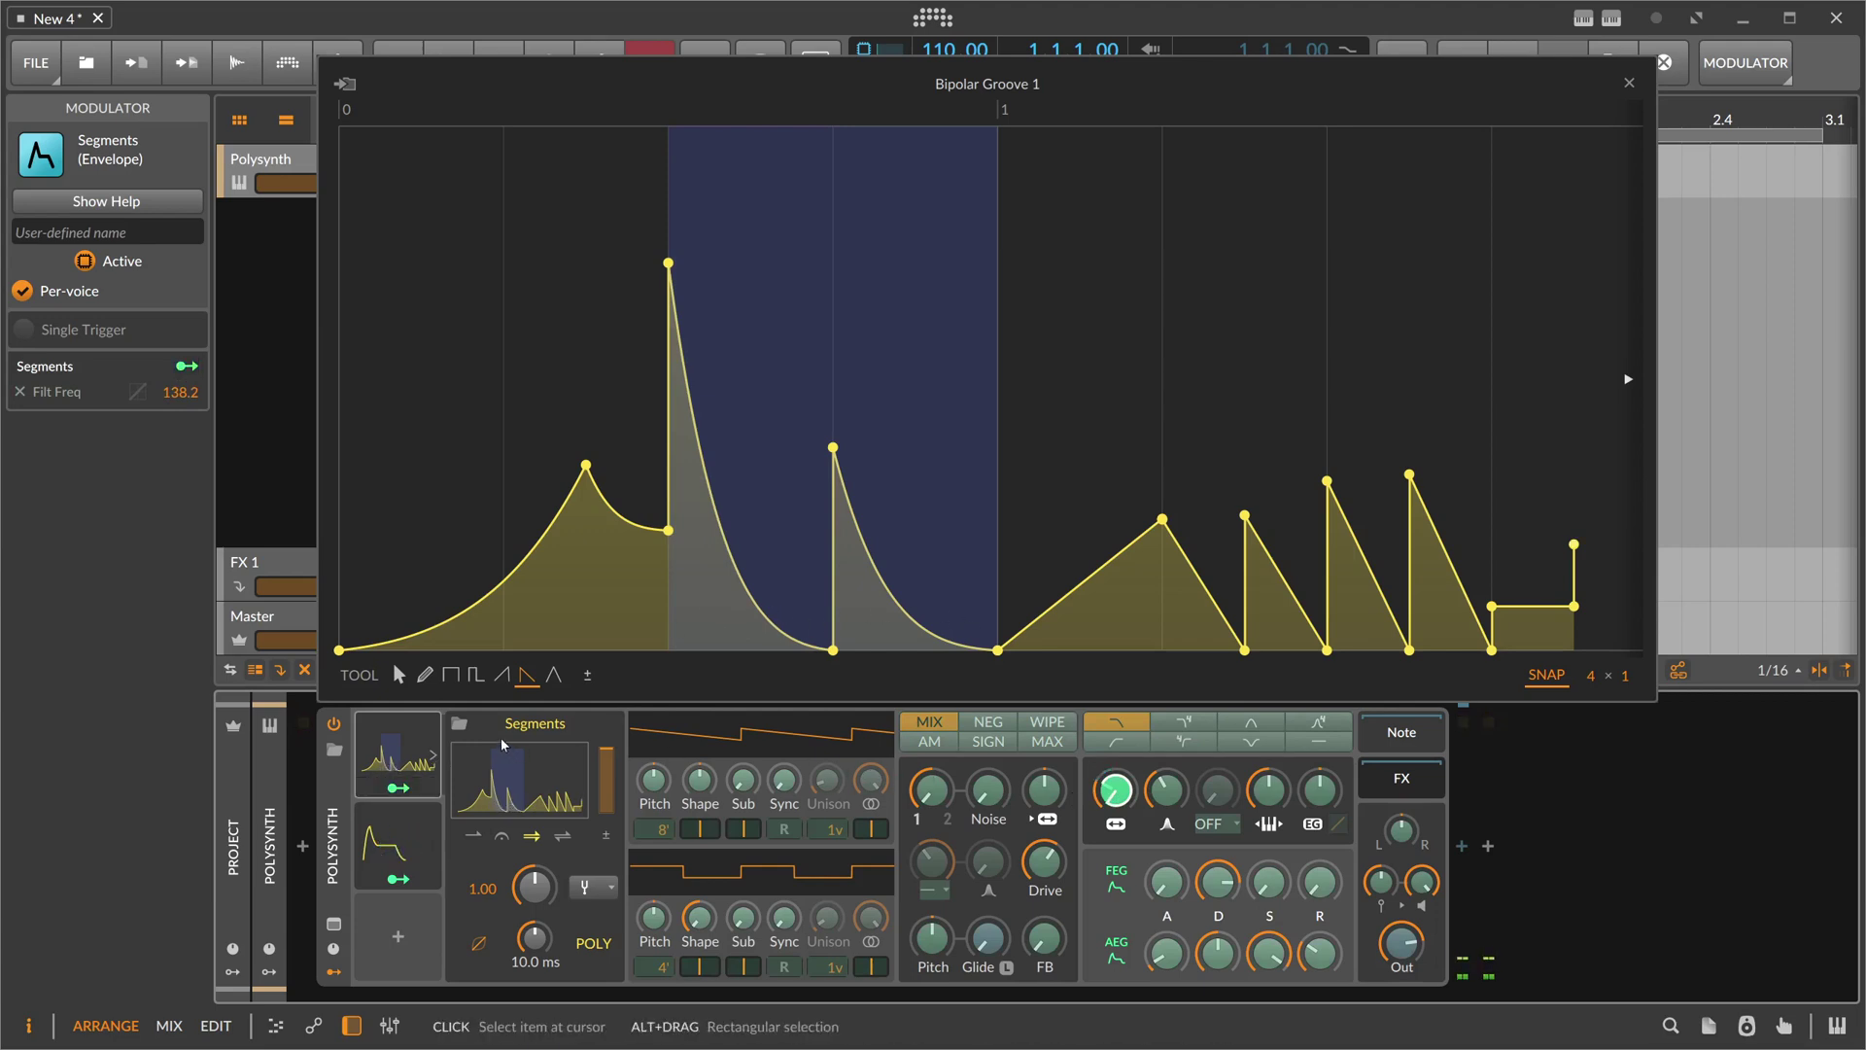
Step: Set the Segments rate to exactly 0.25
{"action": "left_click_drag", "start_coordinate": [535, 886], "coordinate": [534, 948]}
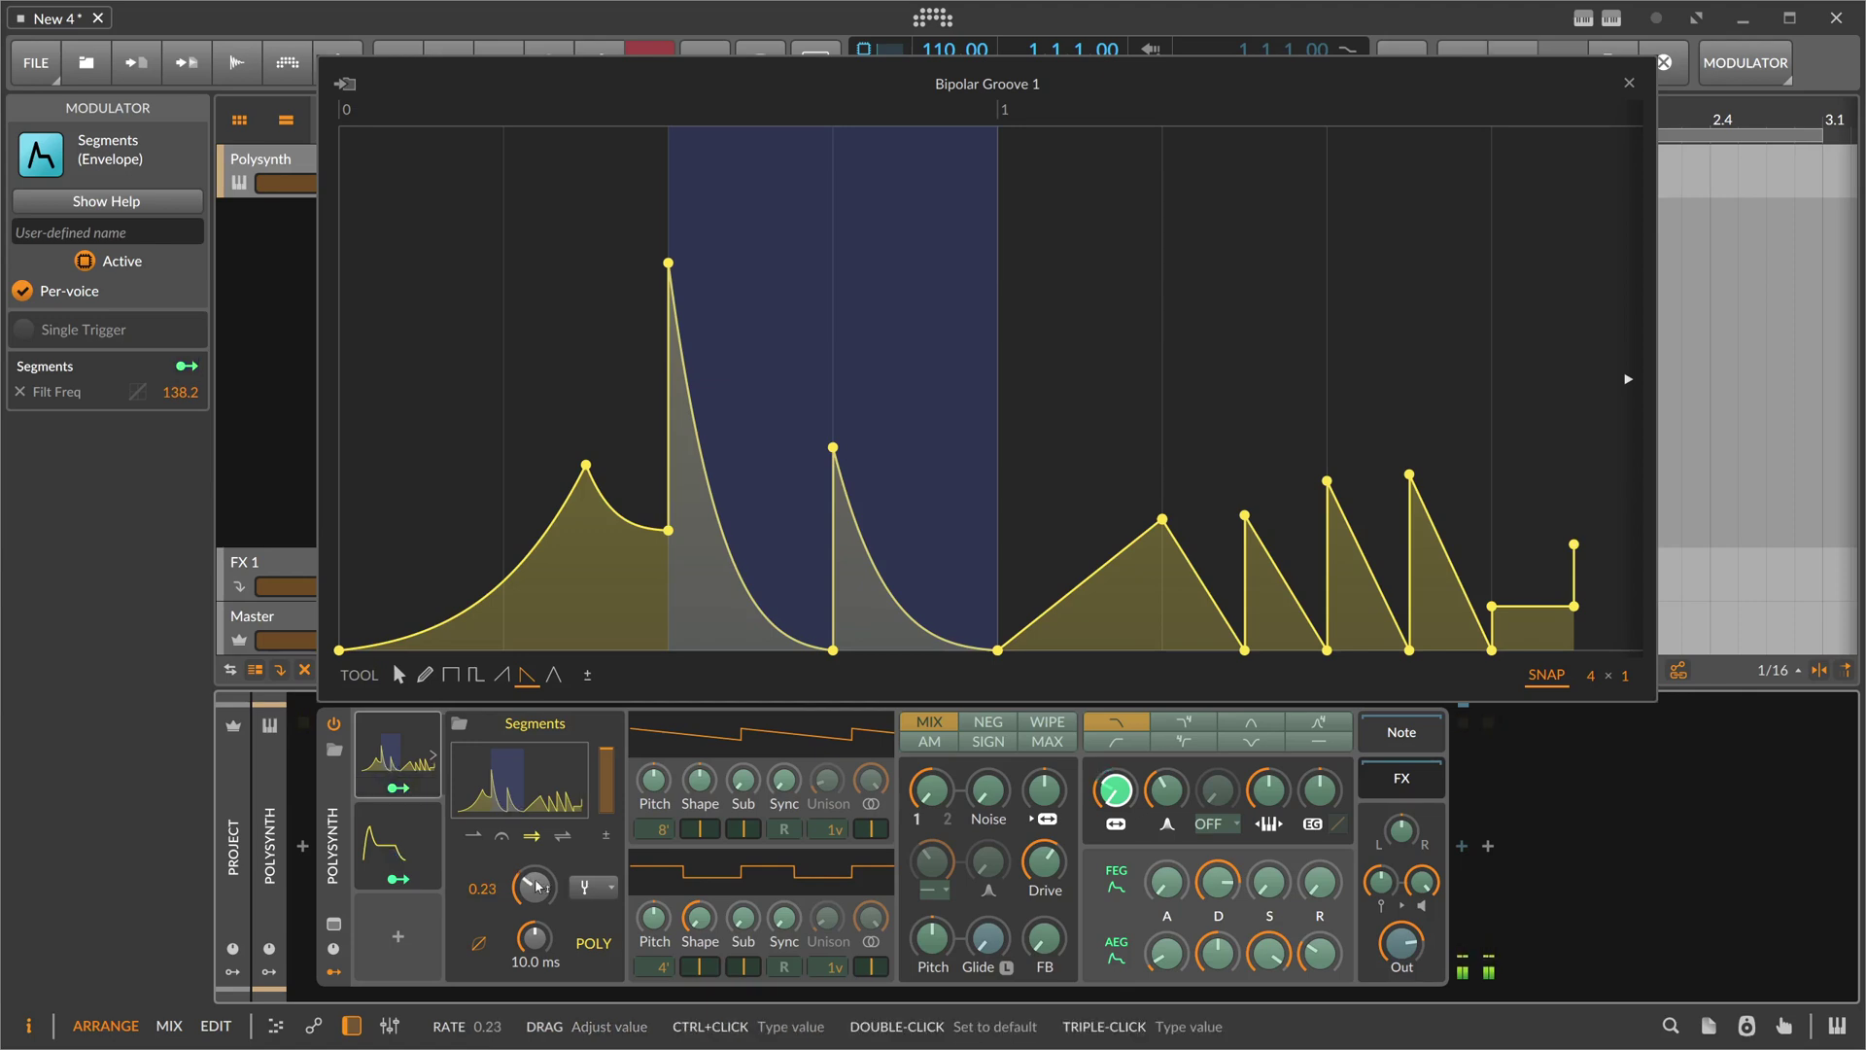
{"action": "left_click", "coordinate": [536, 887], "text": "ctrl"}
{"action": "type", "text": "-25"}
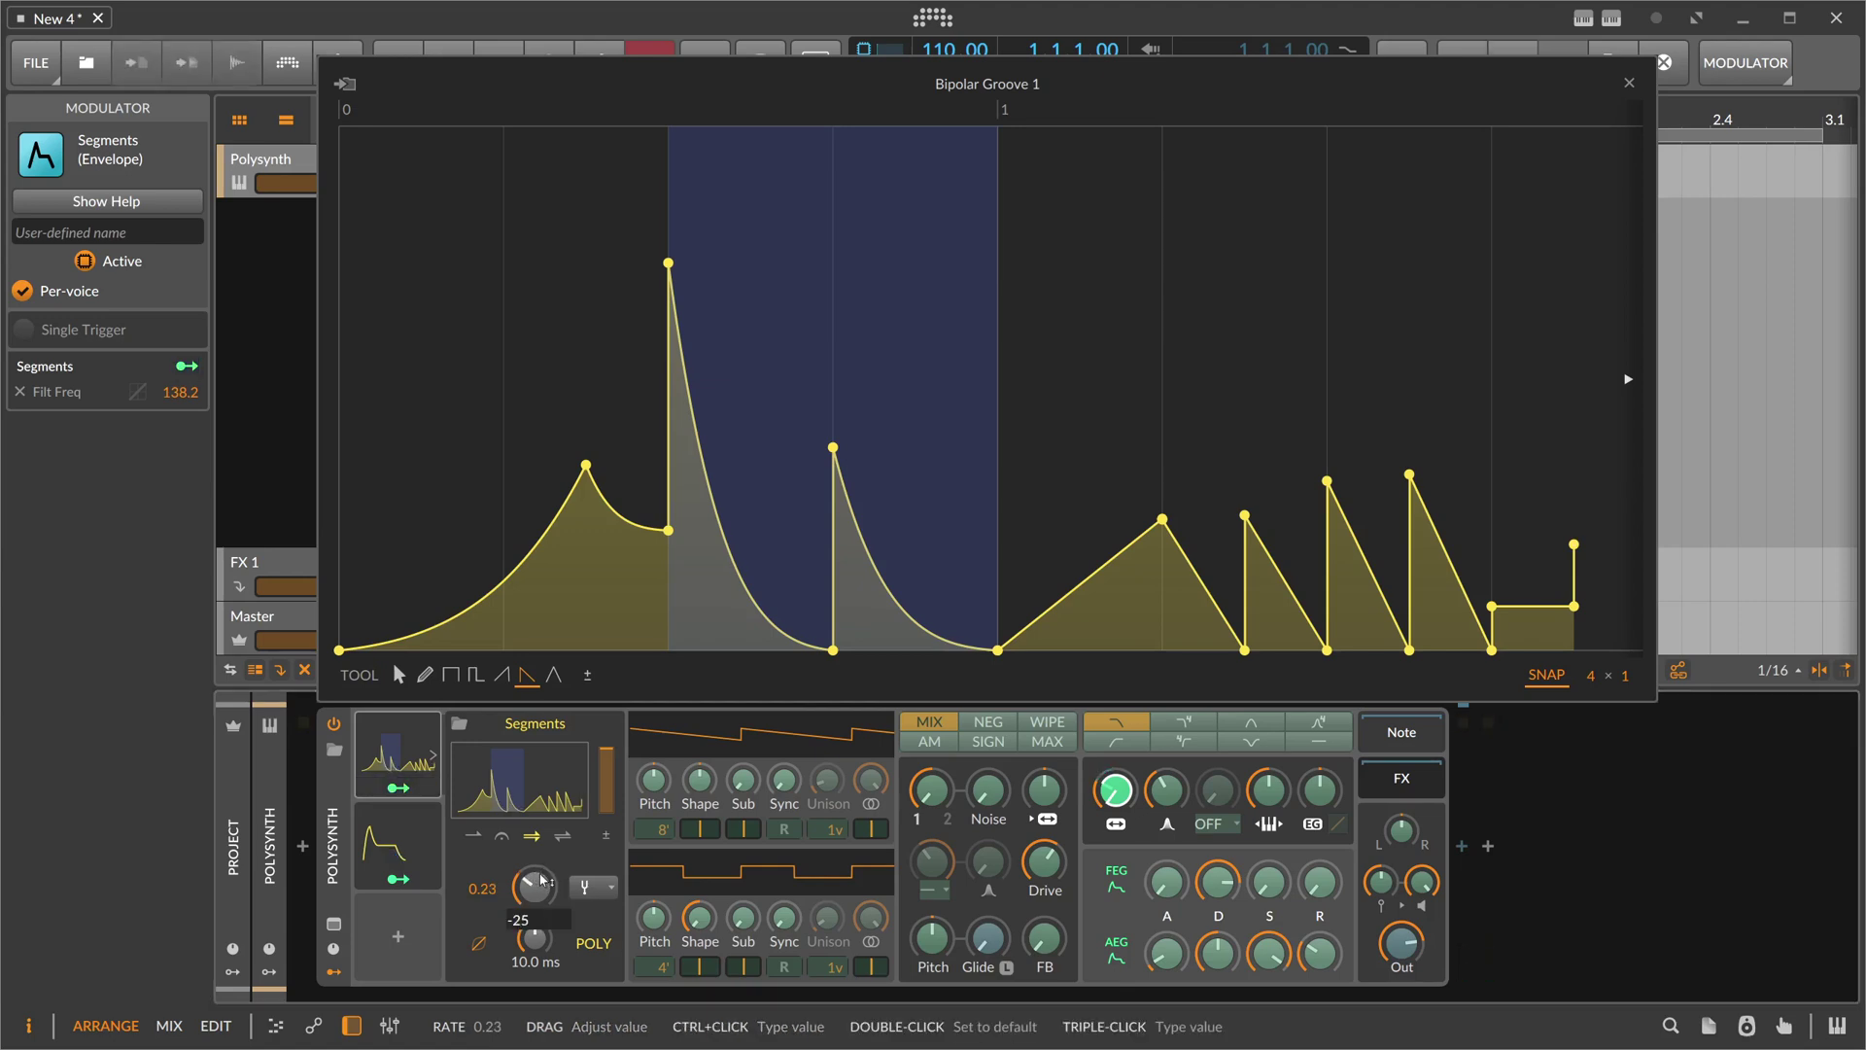
{"action": "key", "text": "BackSpace"}
{"action": "key", "text": "BackSpace"}
{"action": "key", "text": "BackSpace"}
{"action": "type", "text": "0.25"}
{"action": "key", "text": "Return"}
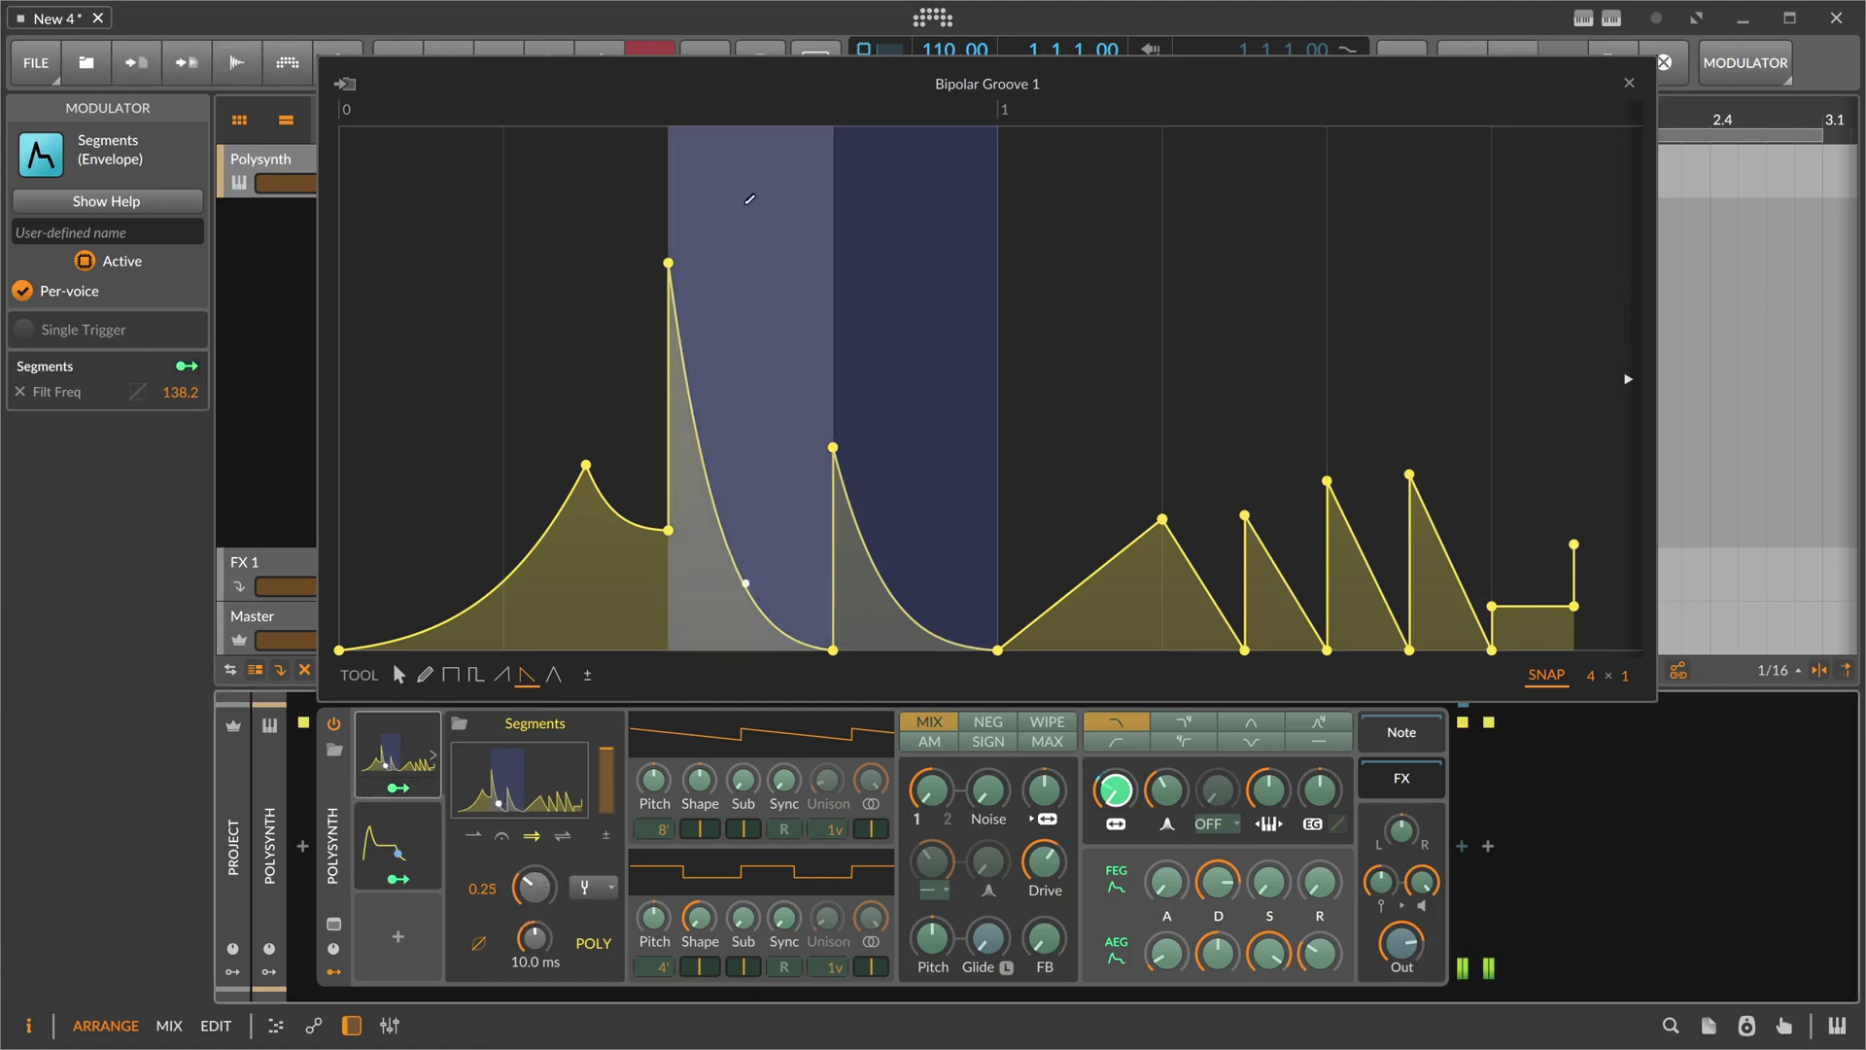
Step: Merge the loop into one full-height spike with a long decay, moving the earlier peak left
{"action": "left_click_drag", "start_coordinate": [668, 263], "coordinate": [668, 126]}
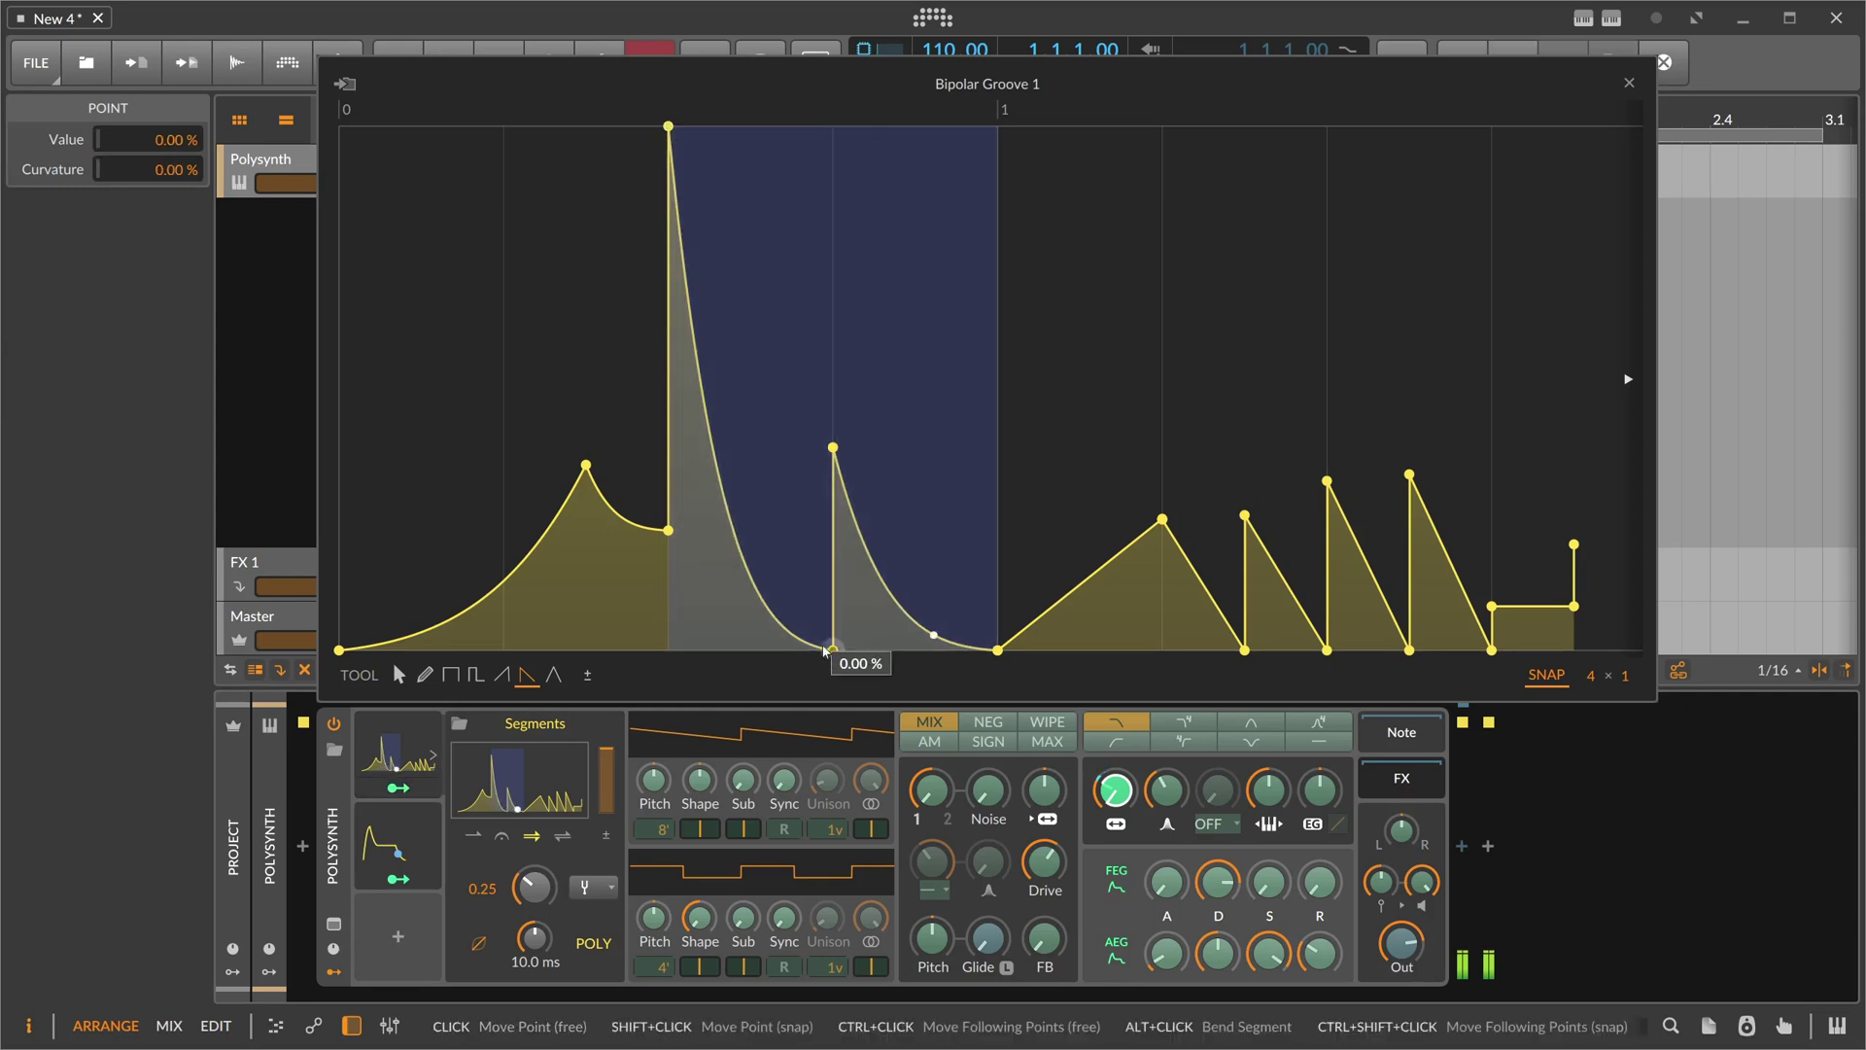
{"action": "double_click", "coordinate": [825, 649]}
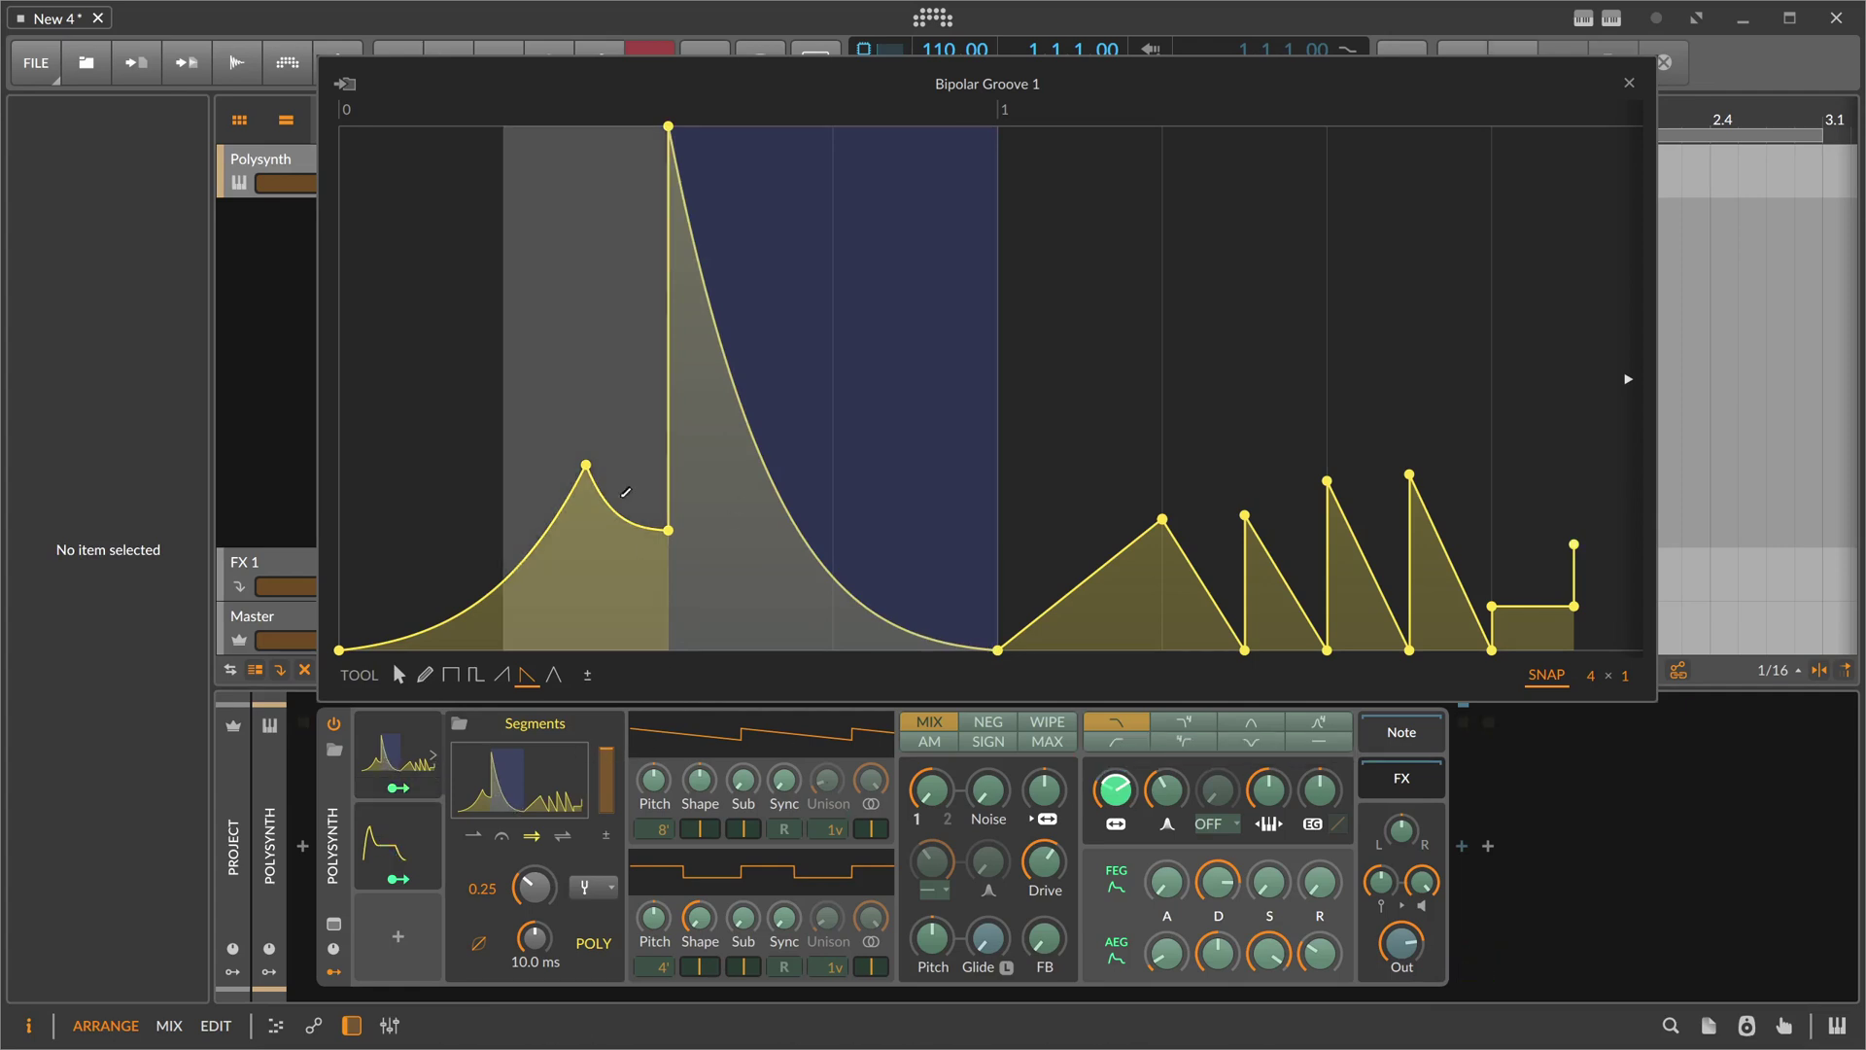
{"action": "left_click_drag", "start_coordinate": [585, 465], "coordinate": [504, 463]}
{"action": "left_click_drag", "start_coordinate": [667, 529], "coordinate": [667, 649]}
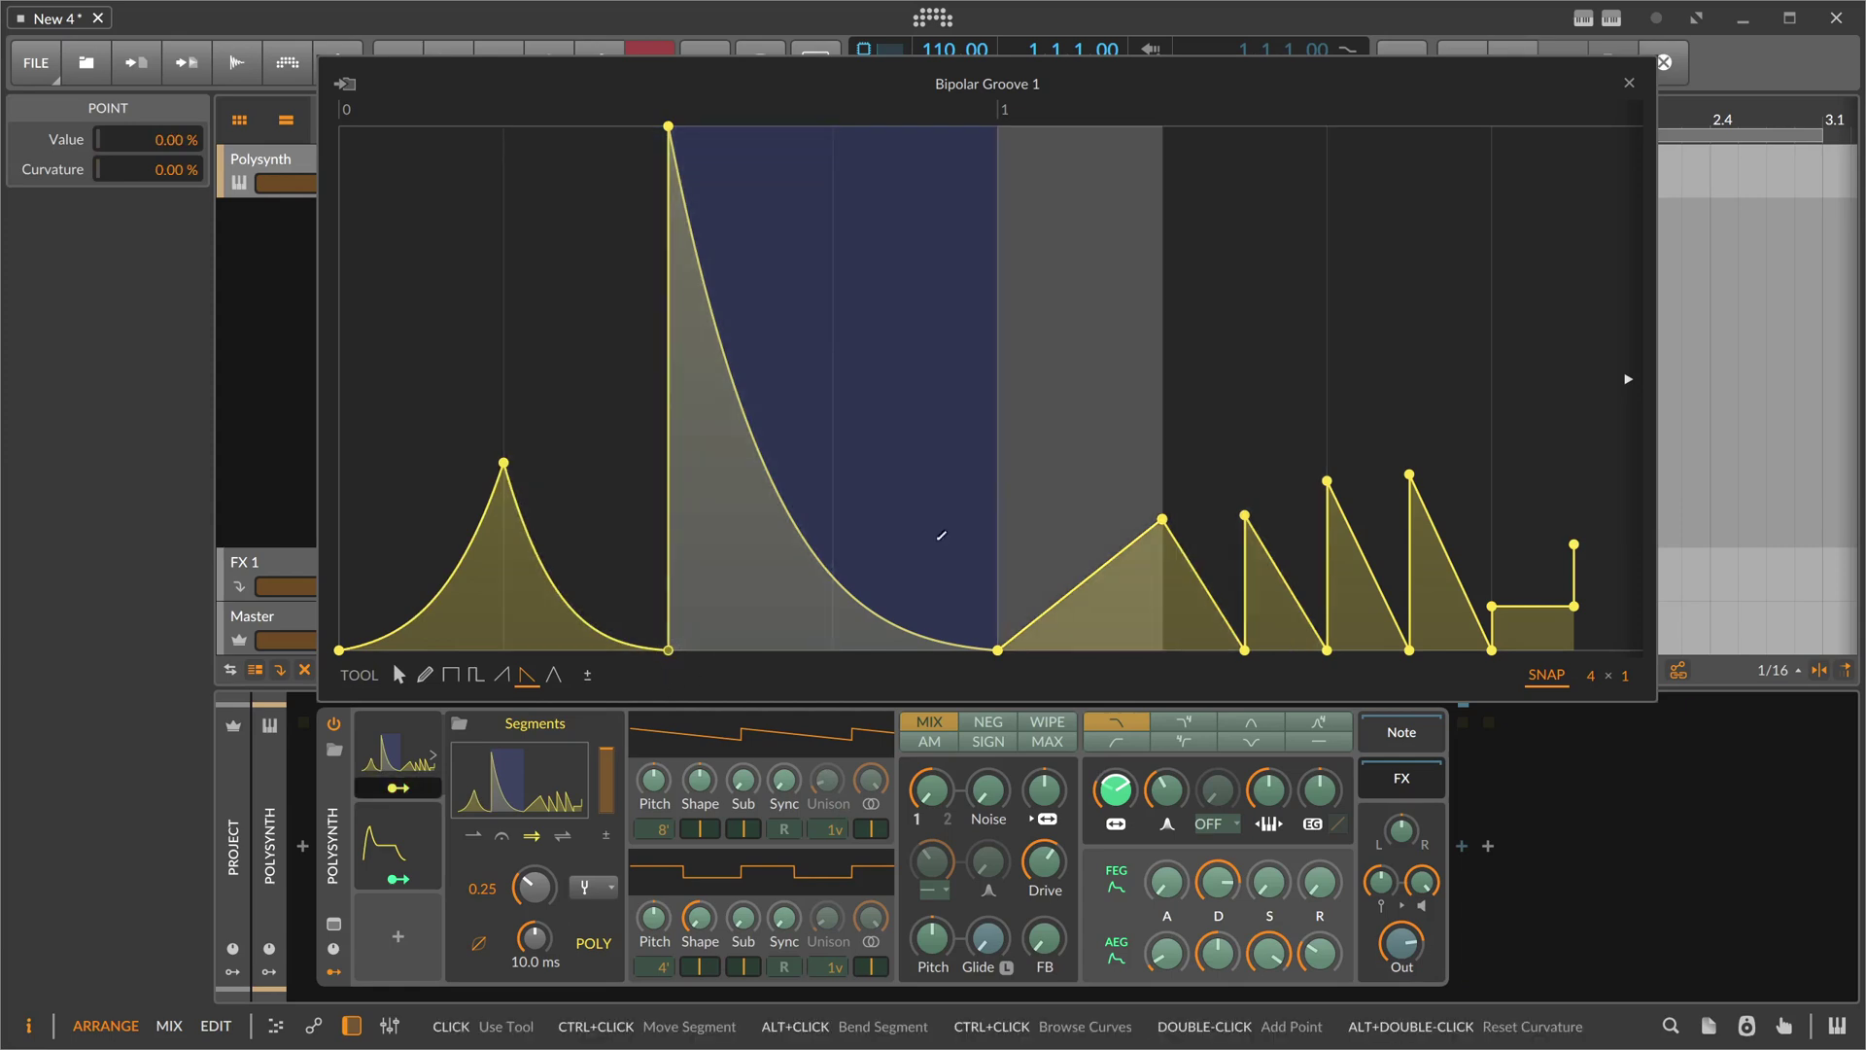
Step: Close the Bipolar Groove editor and reset the Segments rate from 0.25 to 1.00
{"action": "left_click", "coordinate": [1629, 83]}
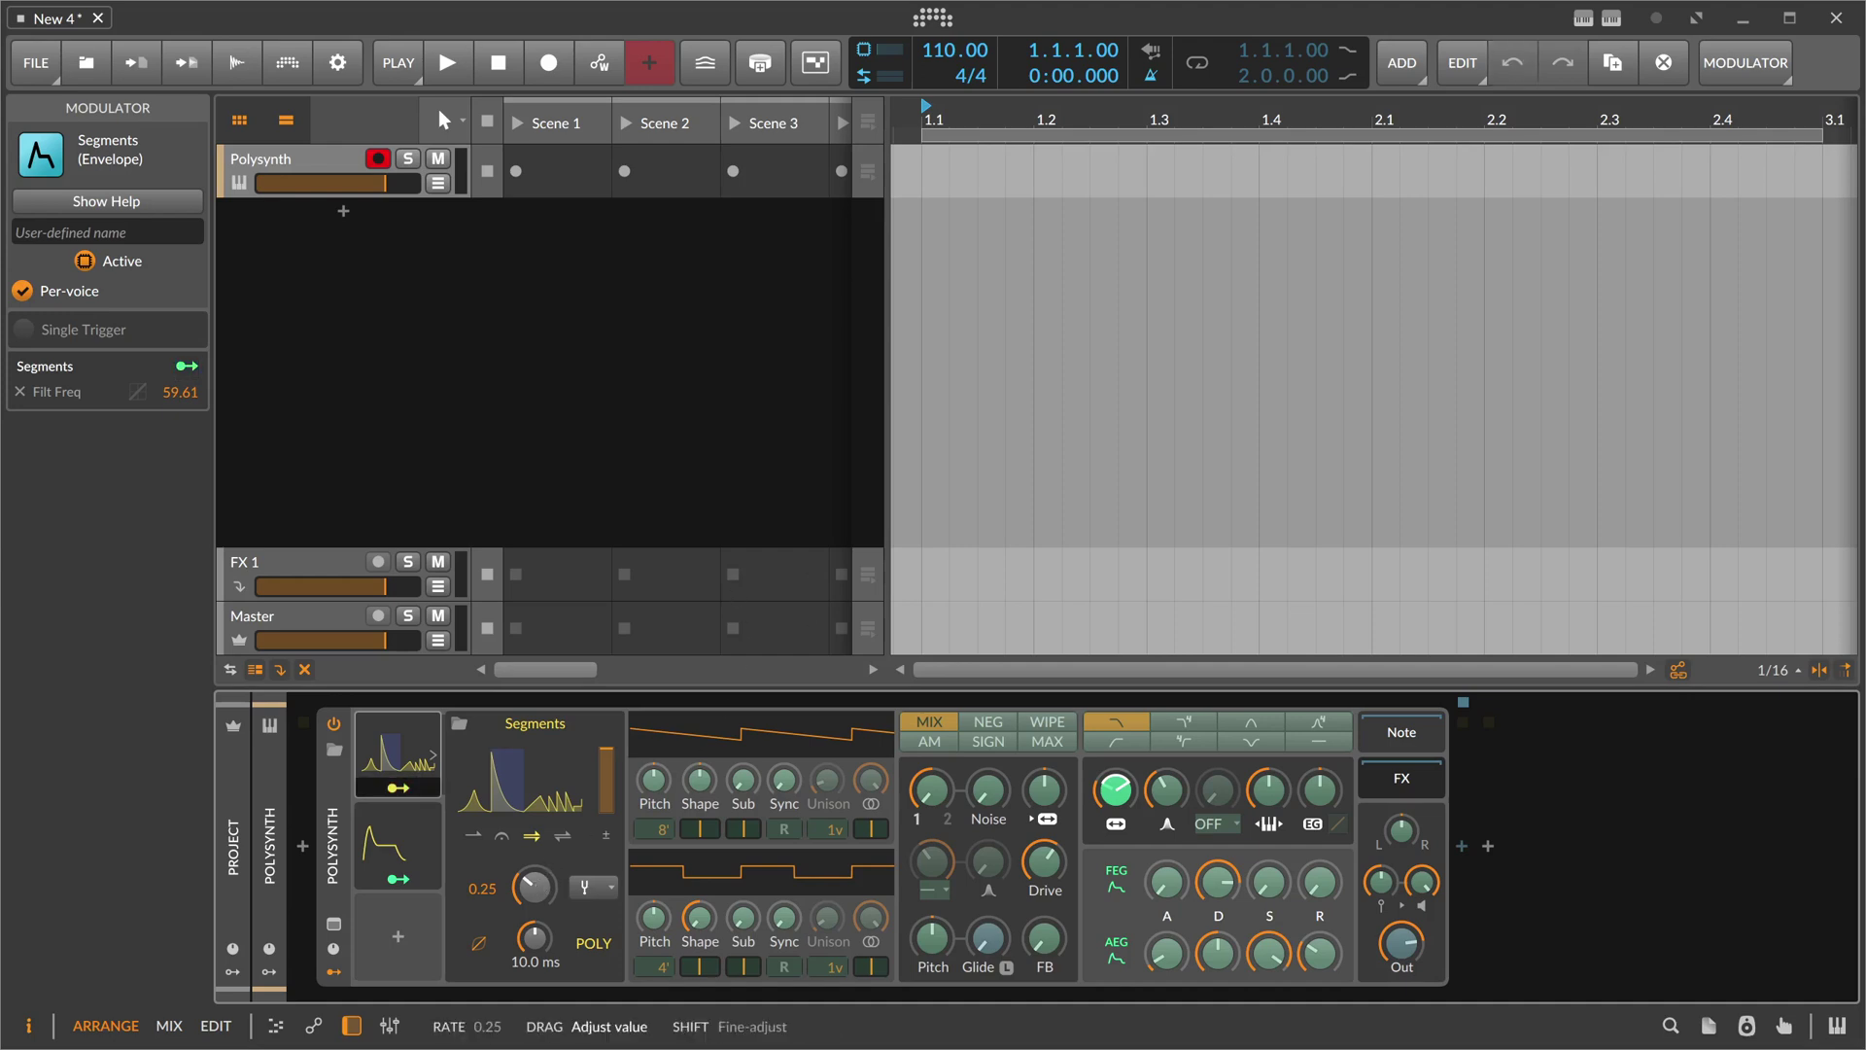
{"action": "double_click", "coordinate": [534, 885]}
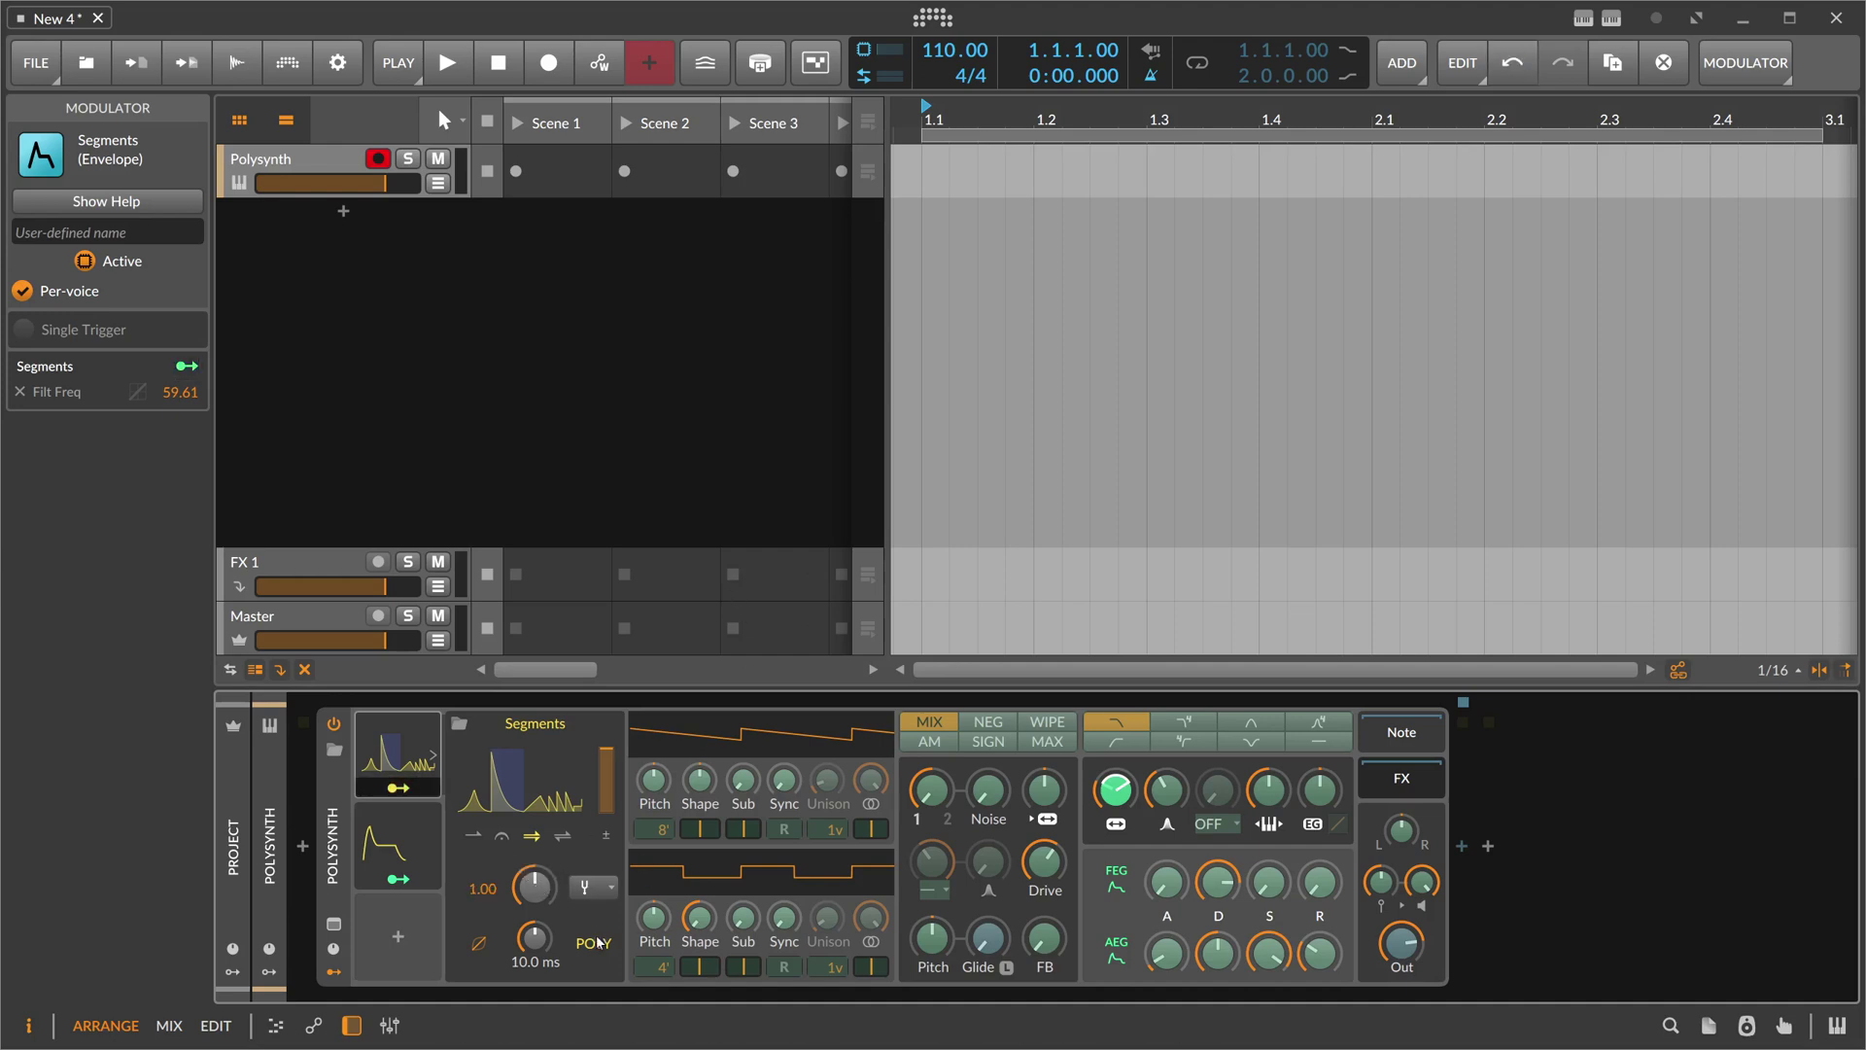